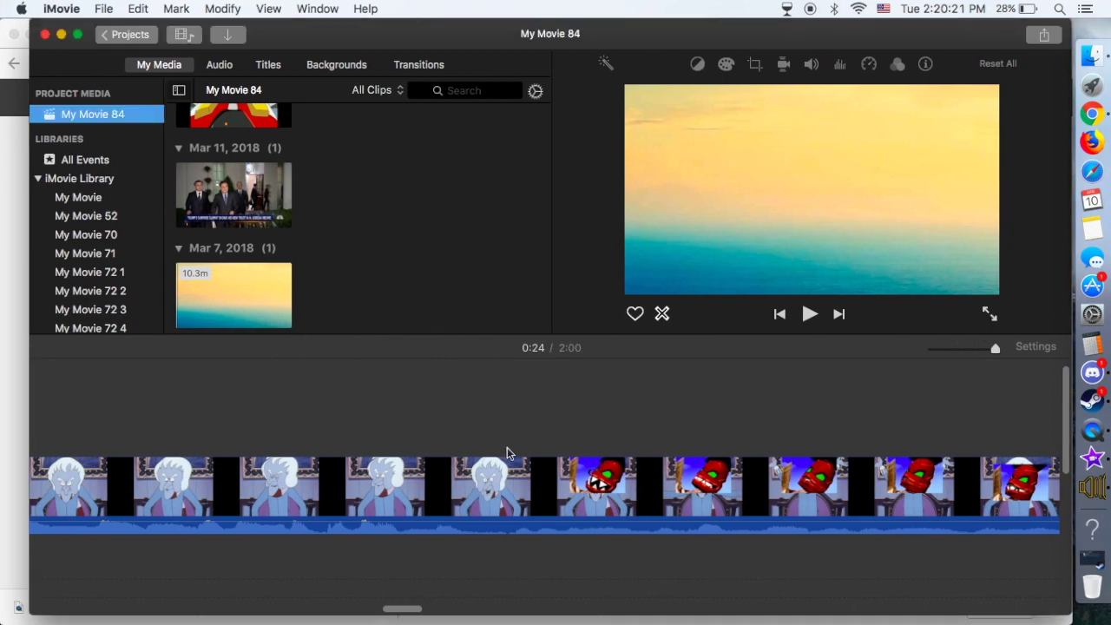
Play the timeline section before the "MEANWHILE" clip and look through the My Movie 84 media clips
scroll(507, 446, "left", 10)
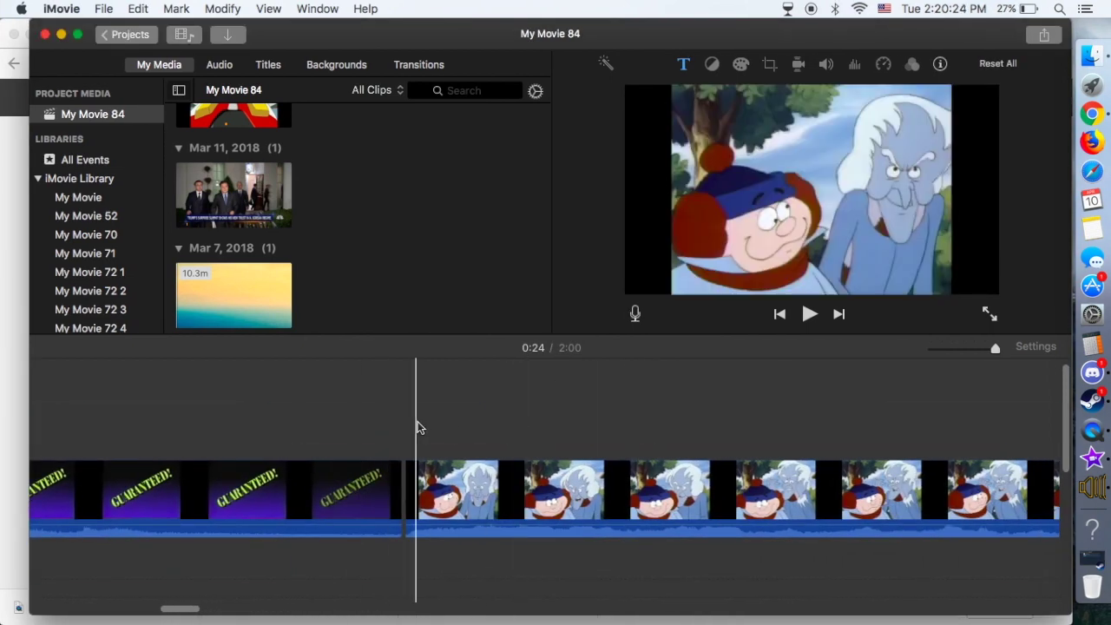
key("space")
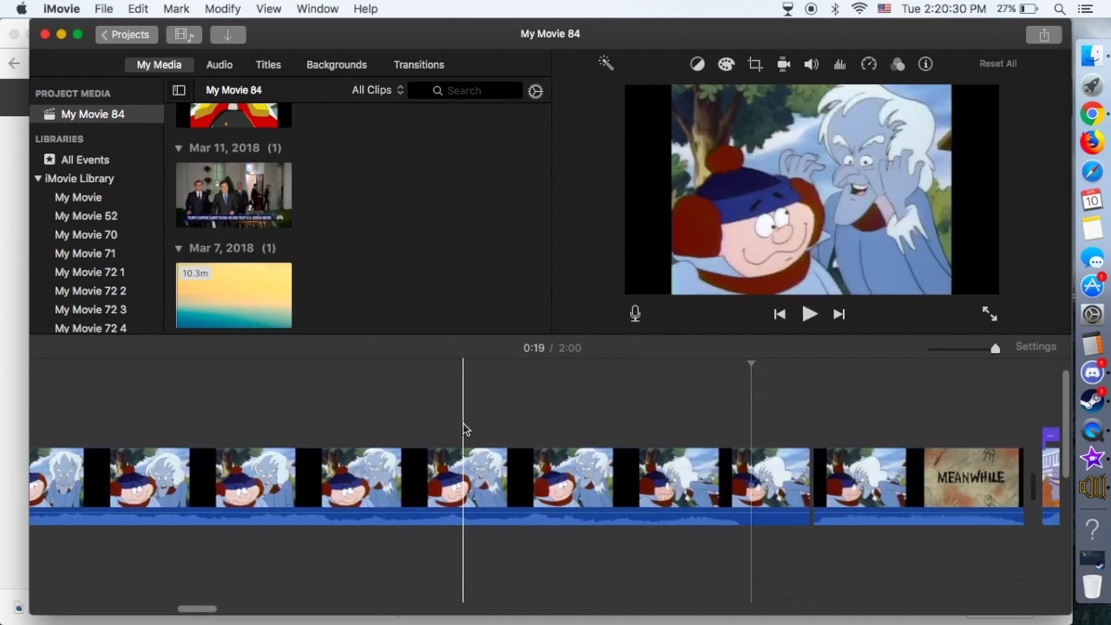
scroll(249, 280, "up", 10)
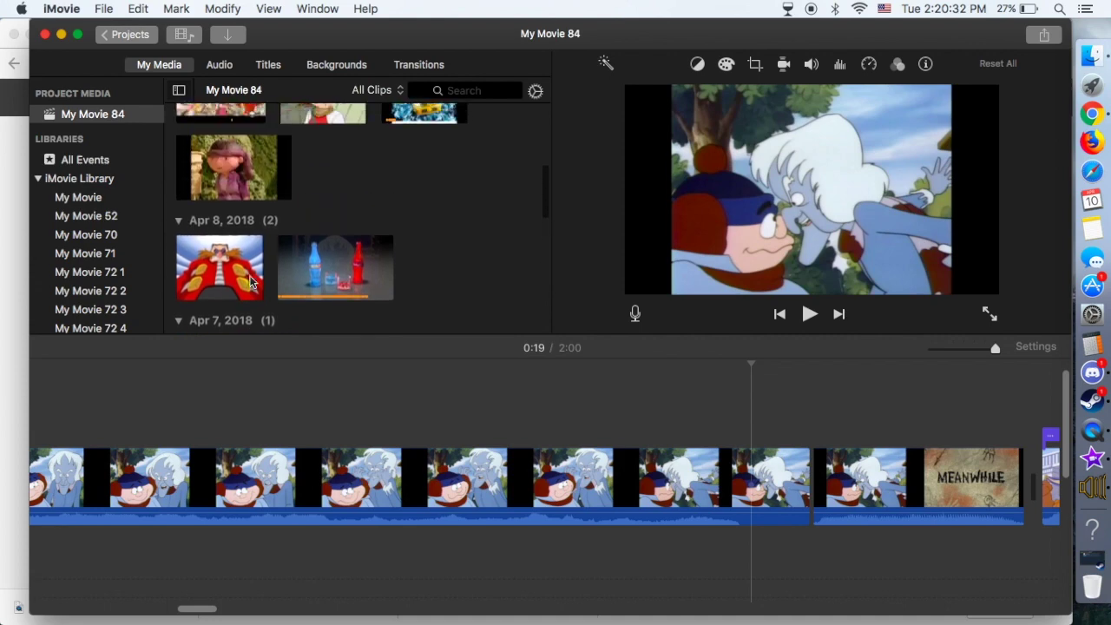
scroll(250, 280, "up", 10)
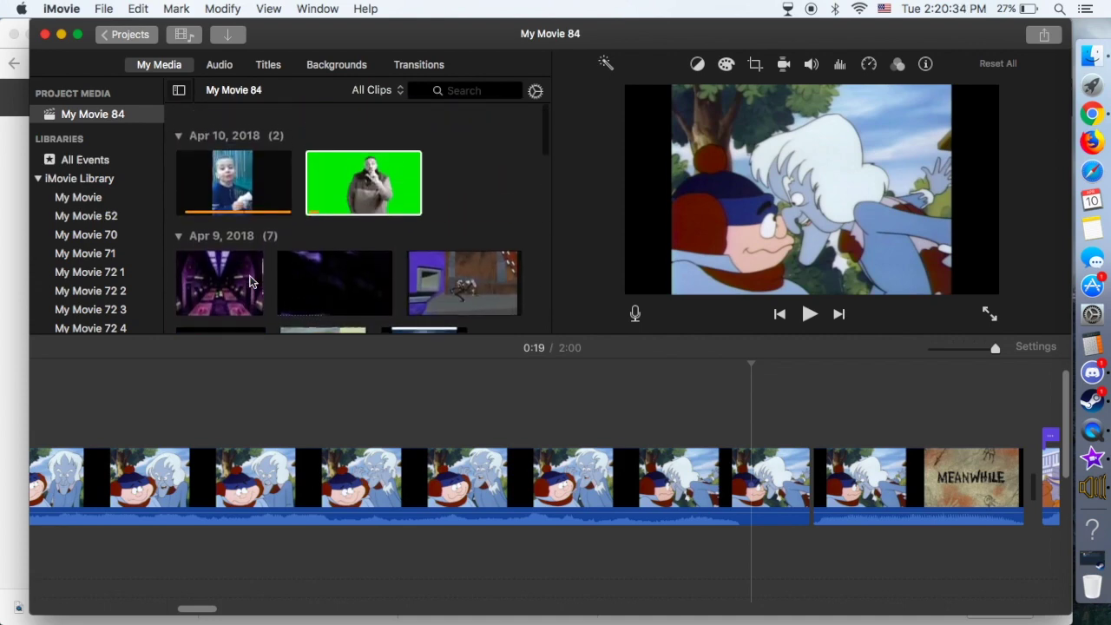
scroll(250, 281, "down", 4)
scroll(347, 223, "down", 10)
scroll(347, 223, "down", 3)
Look through the source clips in the My Movie, My Movie 52 and My Movie 86 library events
left_click(87, 198)
scroll(384, 208, "down", 5)
scroll(386, 207, "up", 15)
scroll(352, 186, "down", 2)
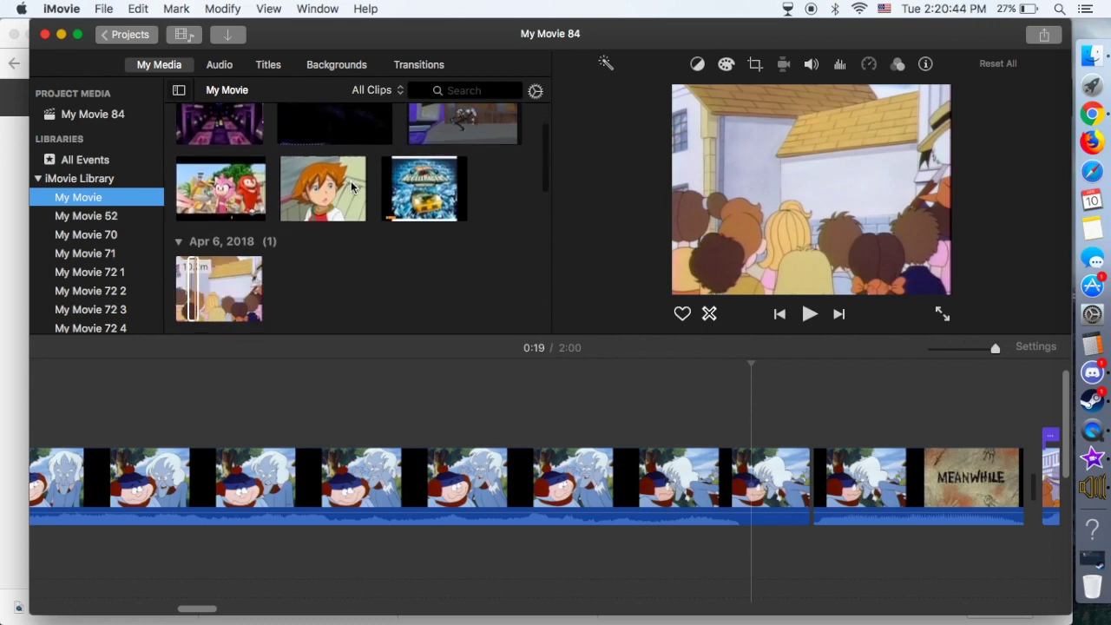
scroll(351, 186, "down", 5)
left_click(130, 216)
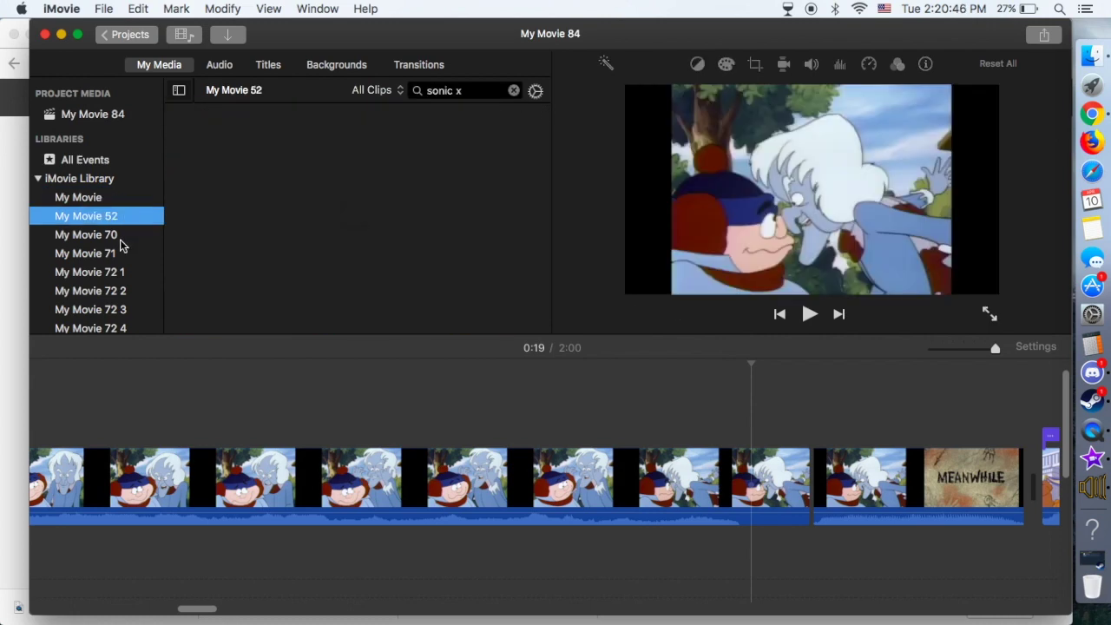
scroll(122, 243, "down", 10)
left_click(102, 326)
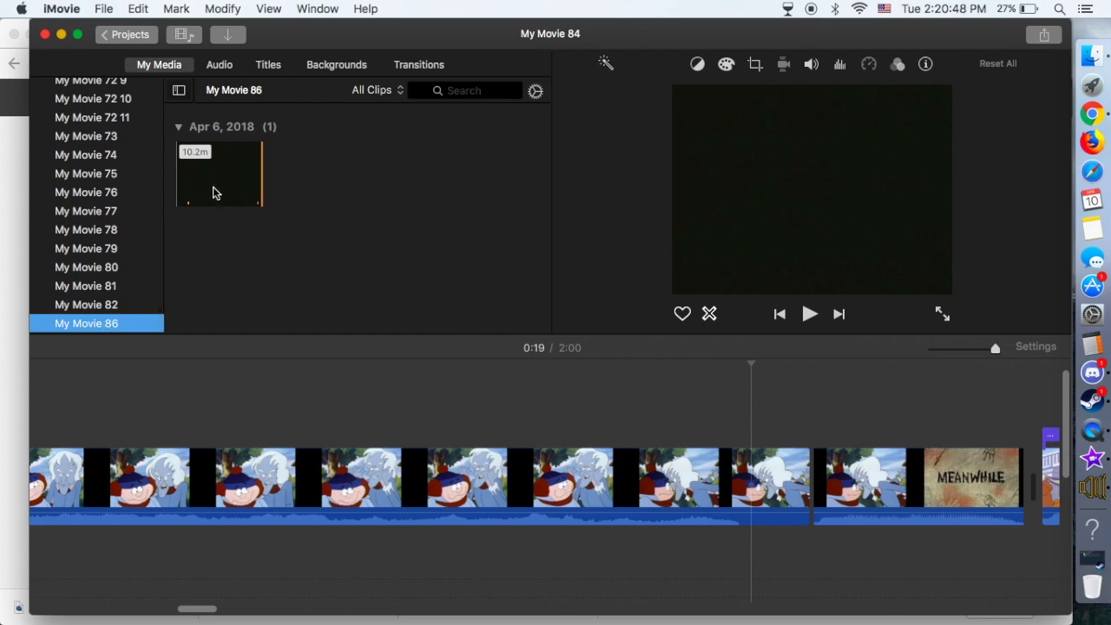
left_click(578, 278)
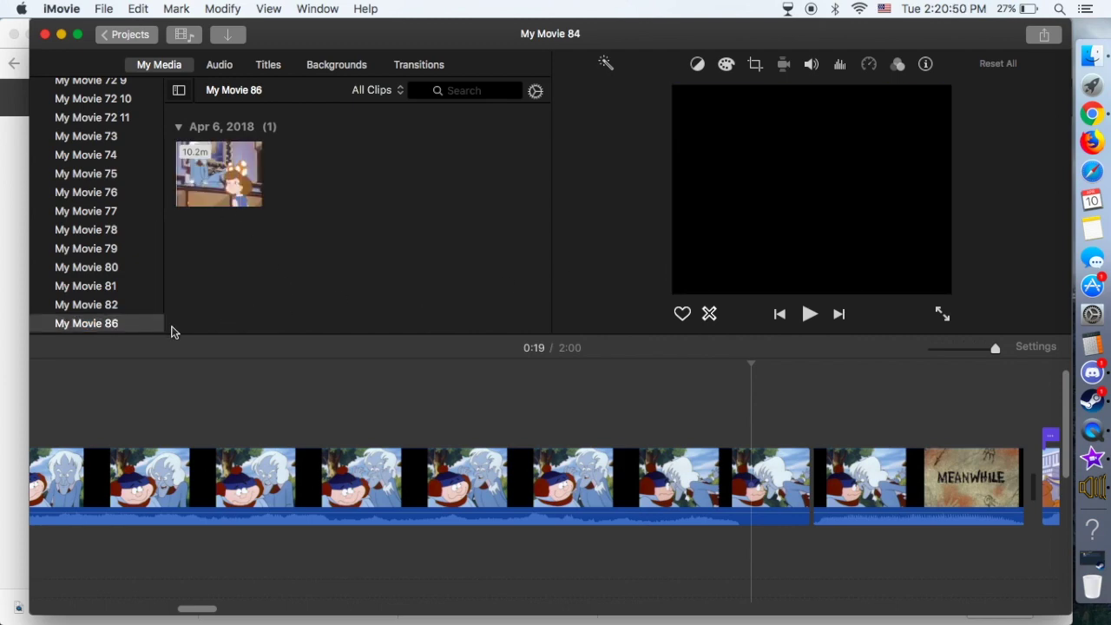
Preview the Shadow the Hedgehog clip and the GTA car gameplay clip in the My Movie 82 event
left_click(120, 306)
scroll(280, 298, "up", 10)
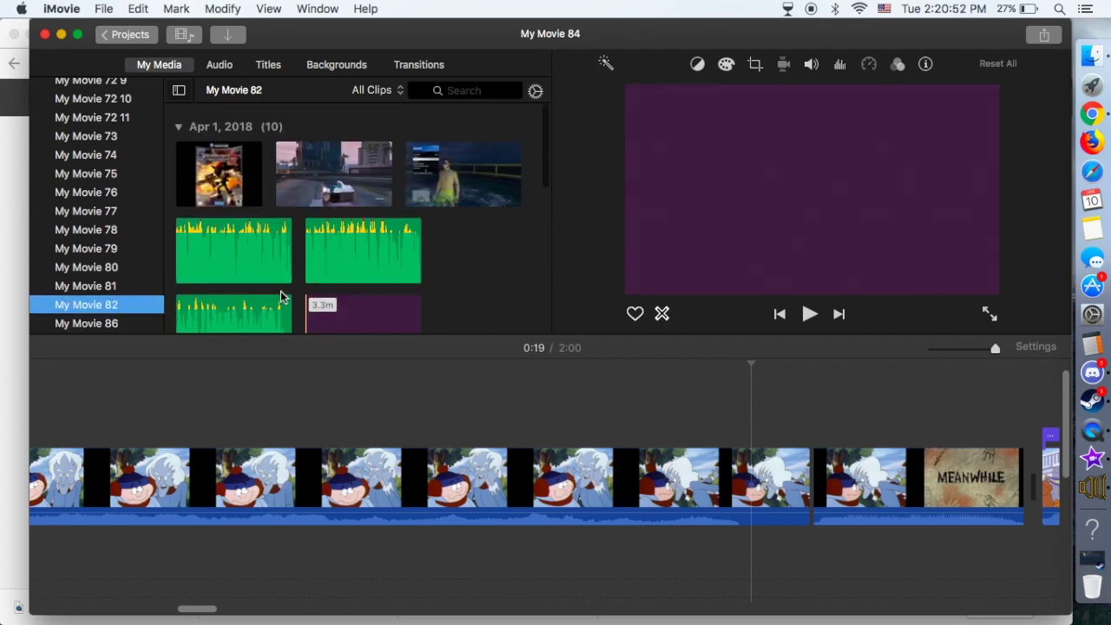
left_click(213, 176)
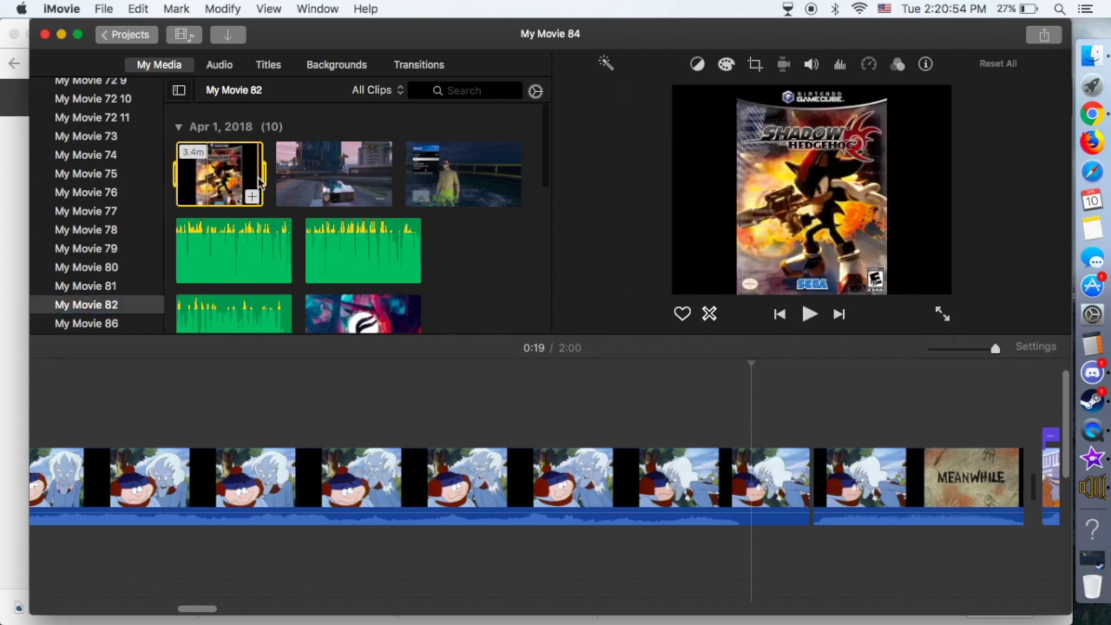
key("XF86AudioRaiseVolume")
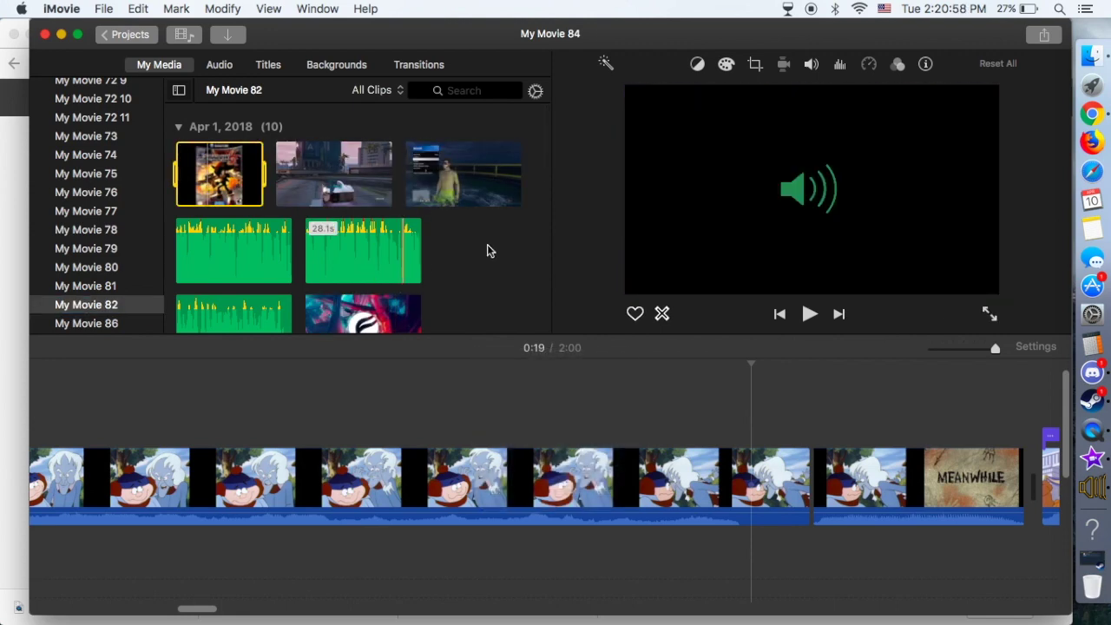
left_click(321, 179)
key("space")
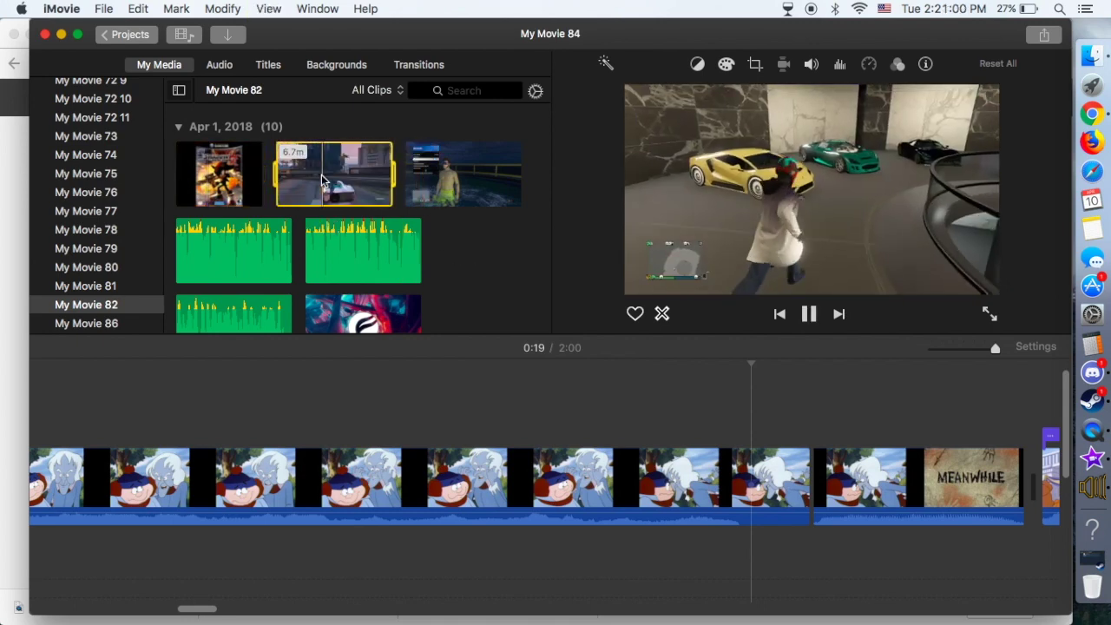
key("XF86AudioRaiseVolume")
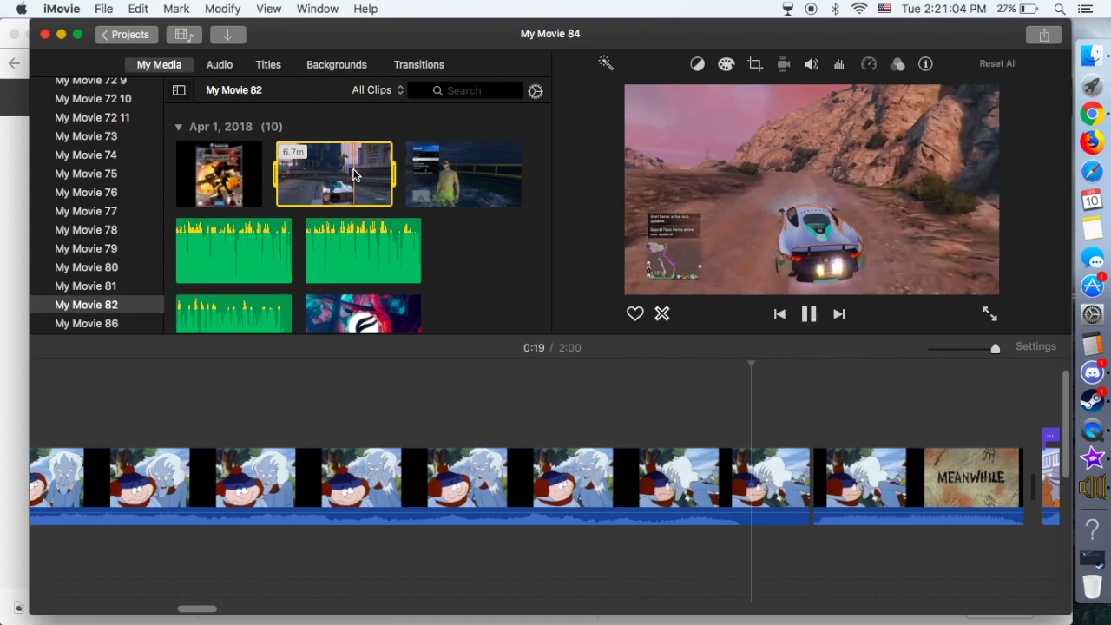
key("cmd+shift+f")
Preview the 28.1-second audio clip and the red-and-blue music visualizer clip in My Movie 82
left_click(337, 252)
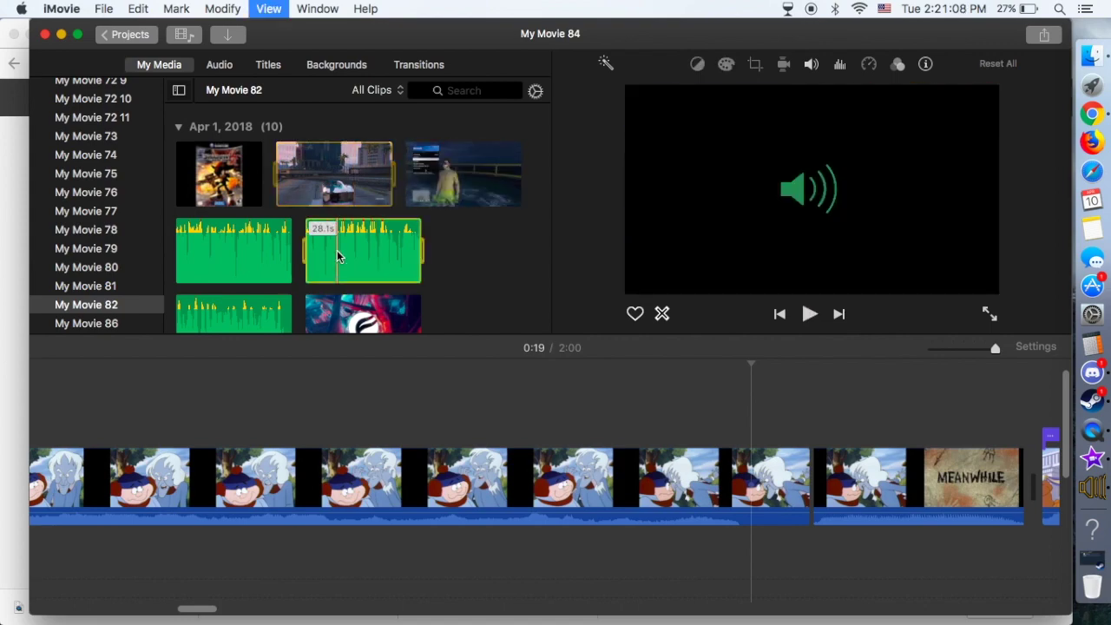
scroll(337, 249, "down", 3)
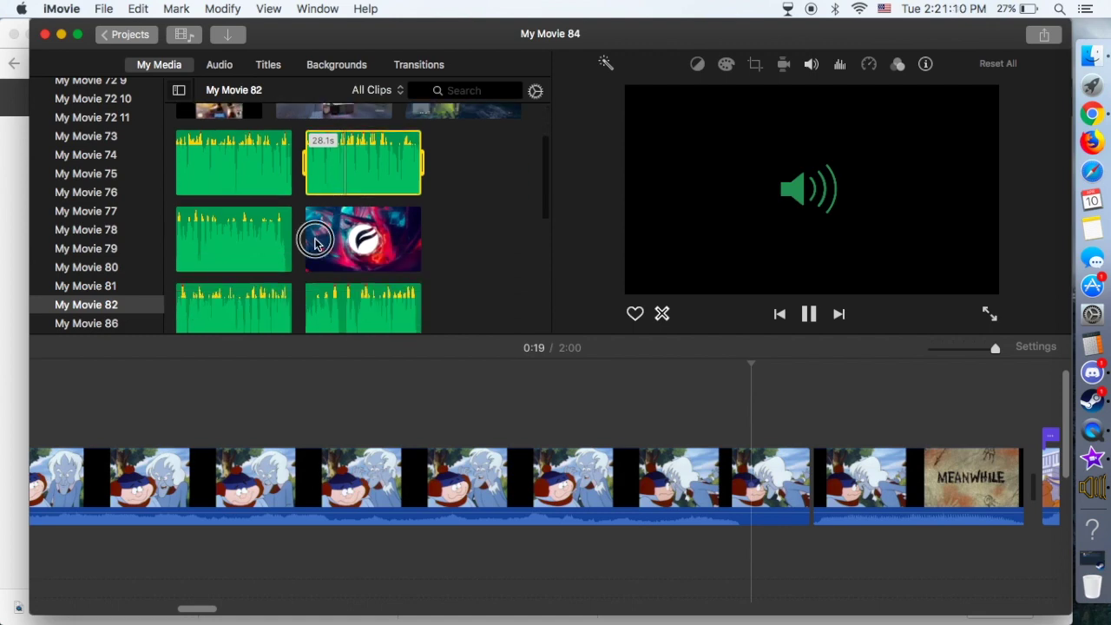
left_click(315, 245)
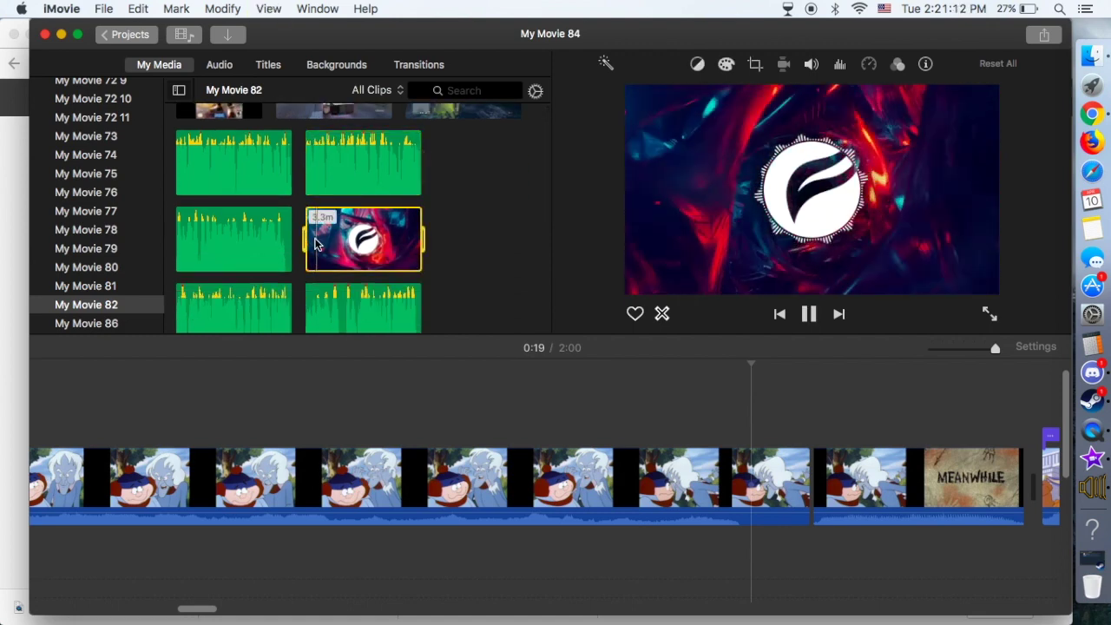
key("space")
scroll(347, 217, "up", 2)
scroll(354, 176, "down", 5)
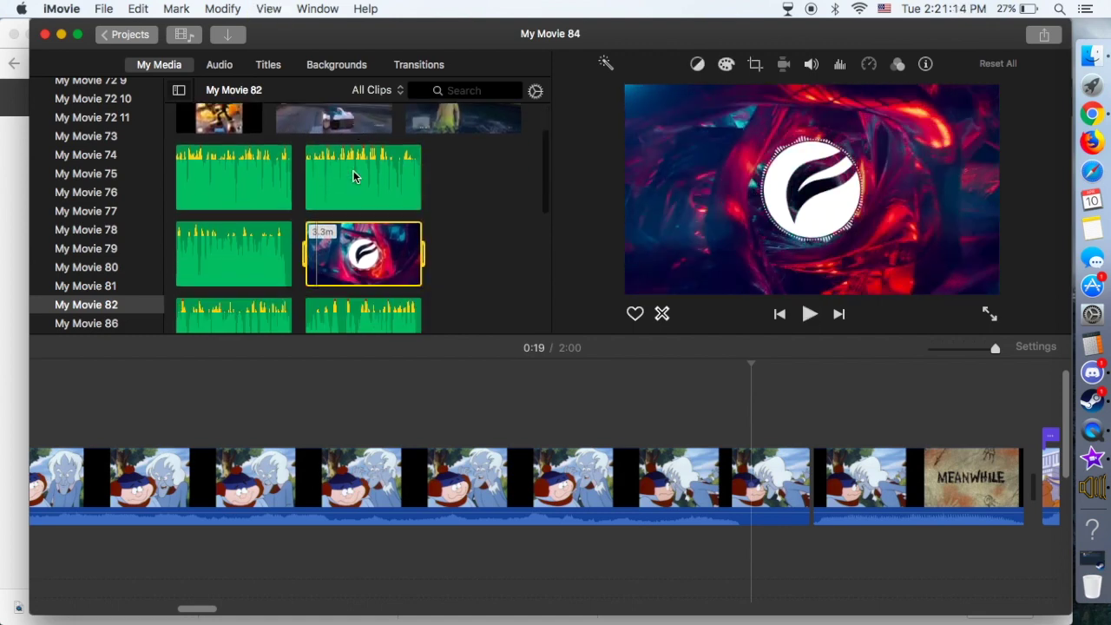
scroll(338, 218, "down", 4)
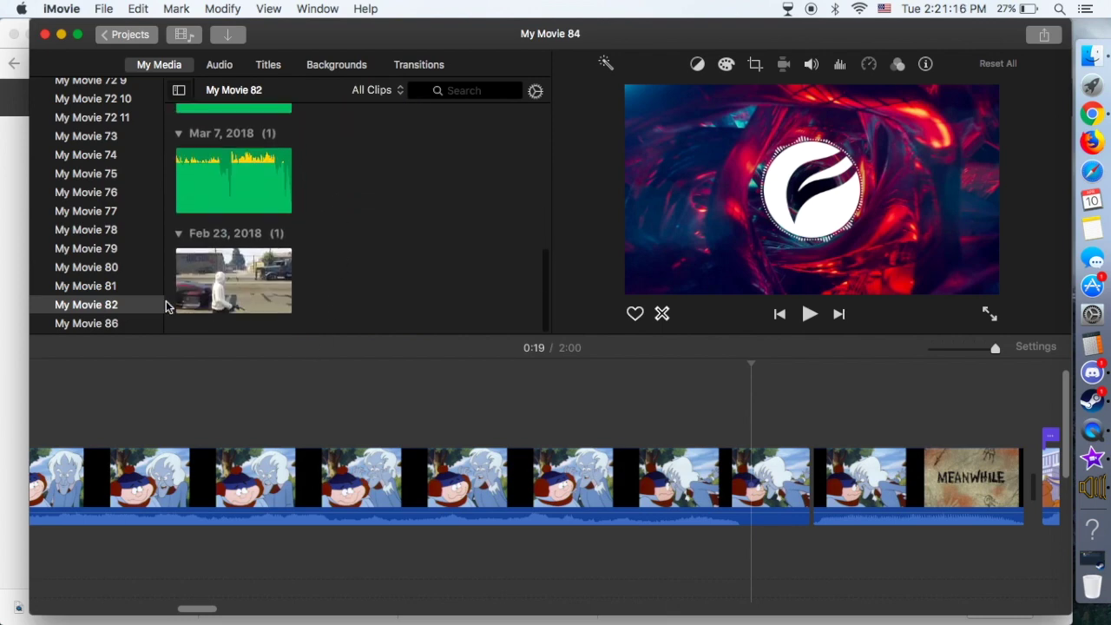
Check the Feb 23, 2018 video clip, then select the Shadow the Hedgehog clip in the Apr 1 group
left_click(206, 295)
key("space")
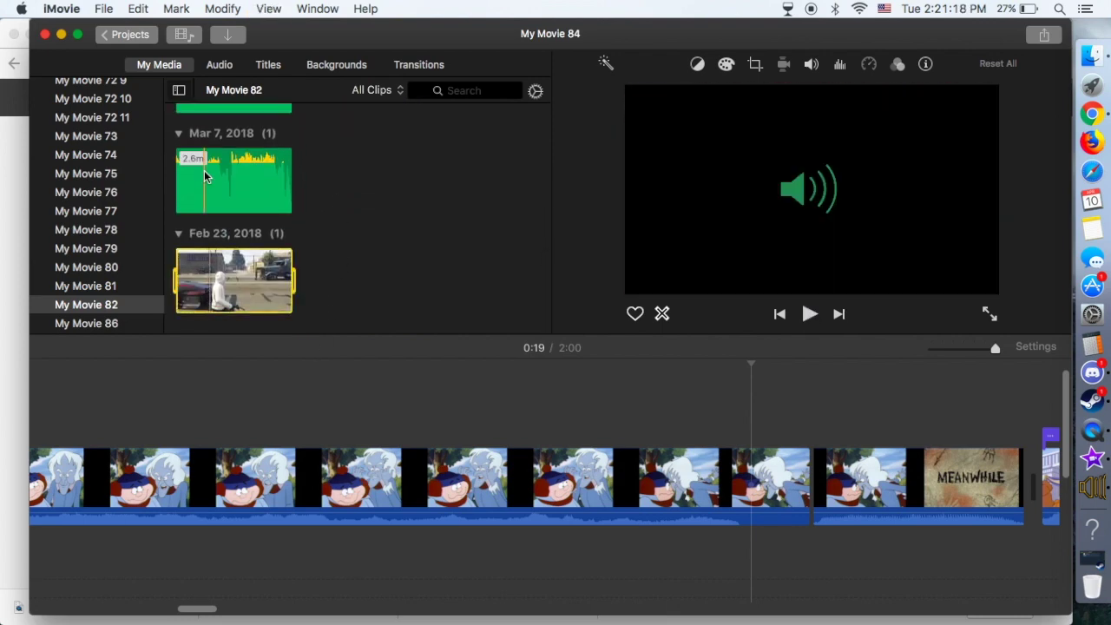
scroll(206, 176, "up", 5)
left_click(211, 195)
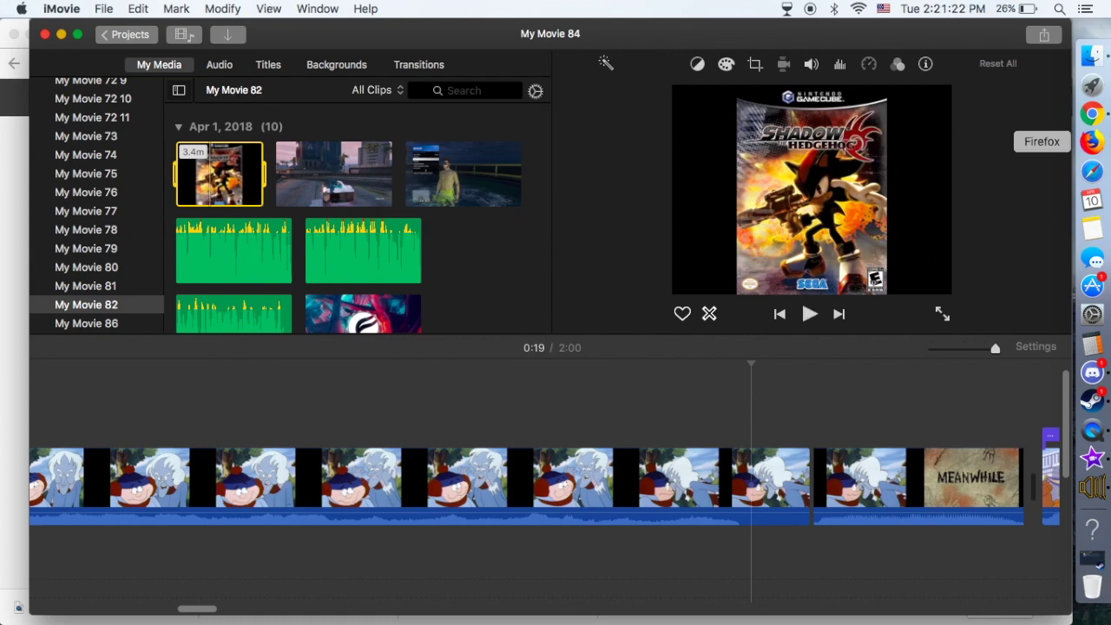
Switch to Chrome, open YouTube in a new tab and show the account options
left_click(1098, 116)
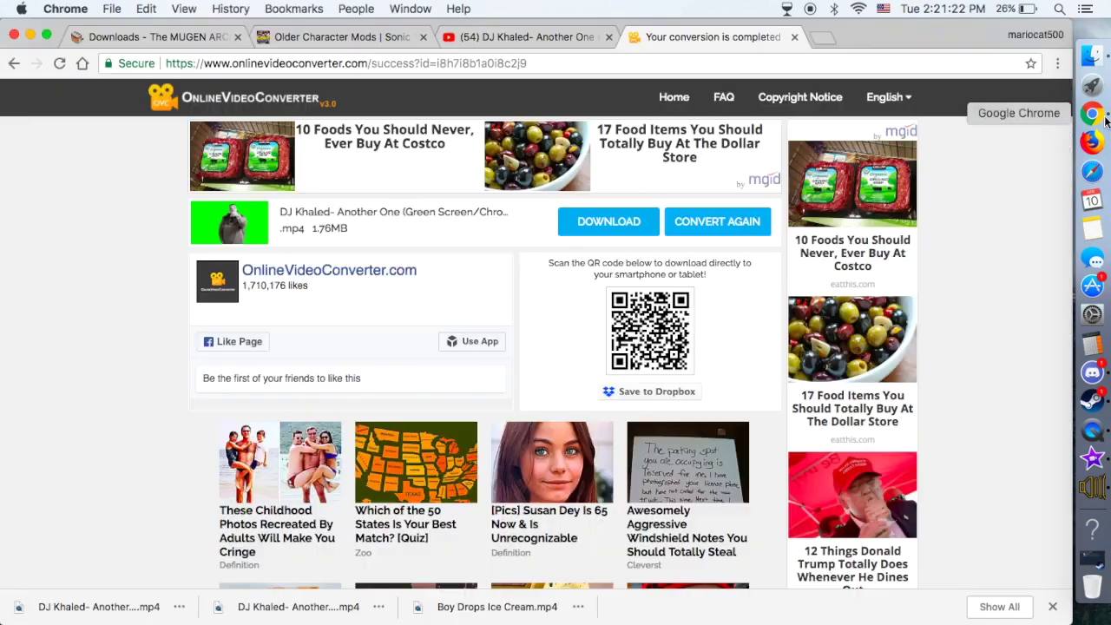
left_click(824, 37)
type("y")
key("Return")
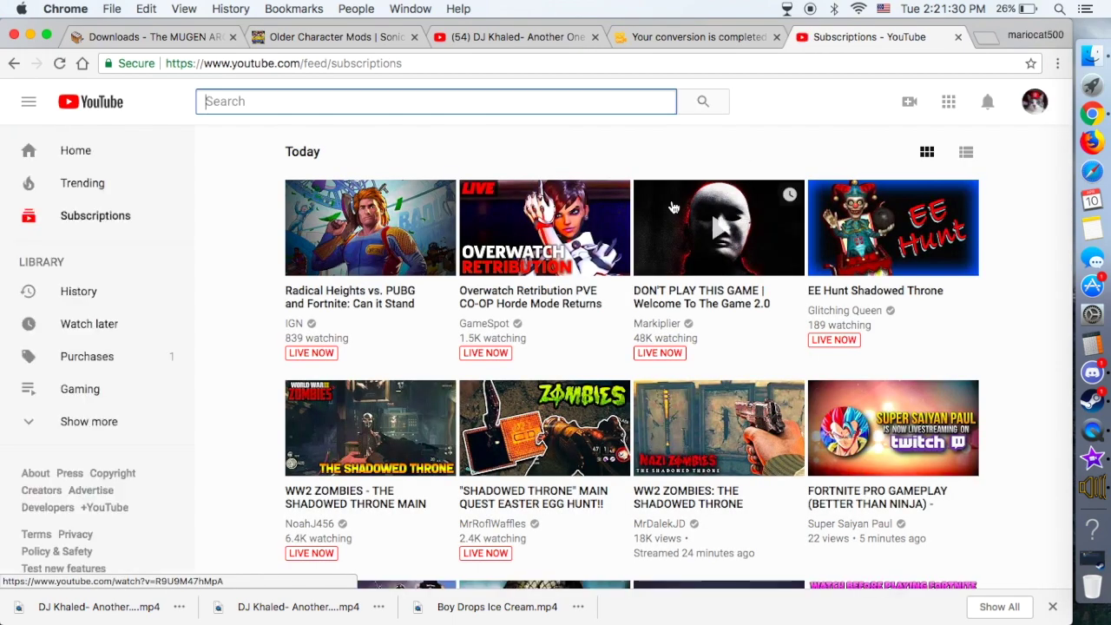
left_click(1037, 103)
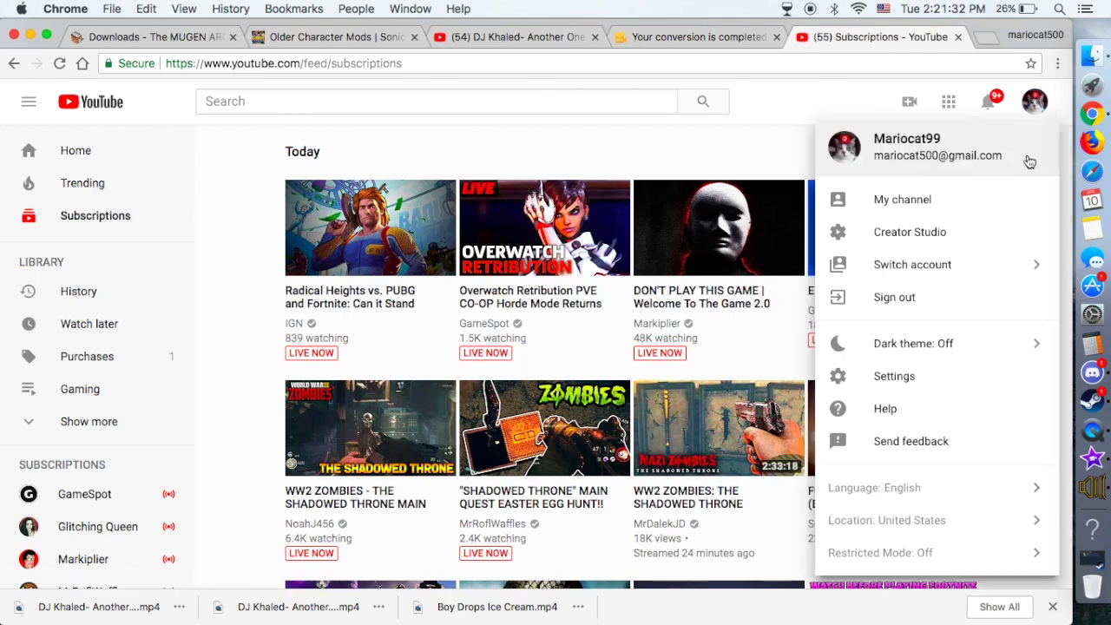
Switch to Speakonia, enter "sorry about my dog" and have the text read aloud
key("super+h")
left_click(411, 222)
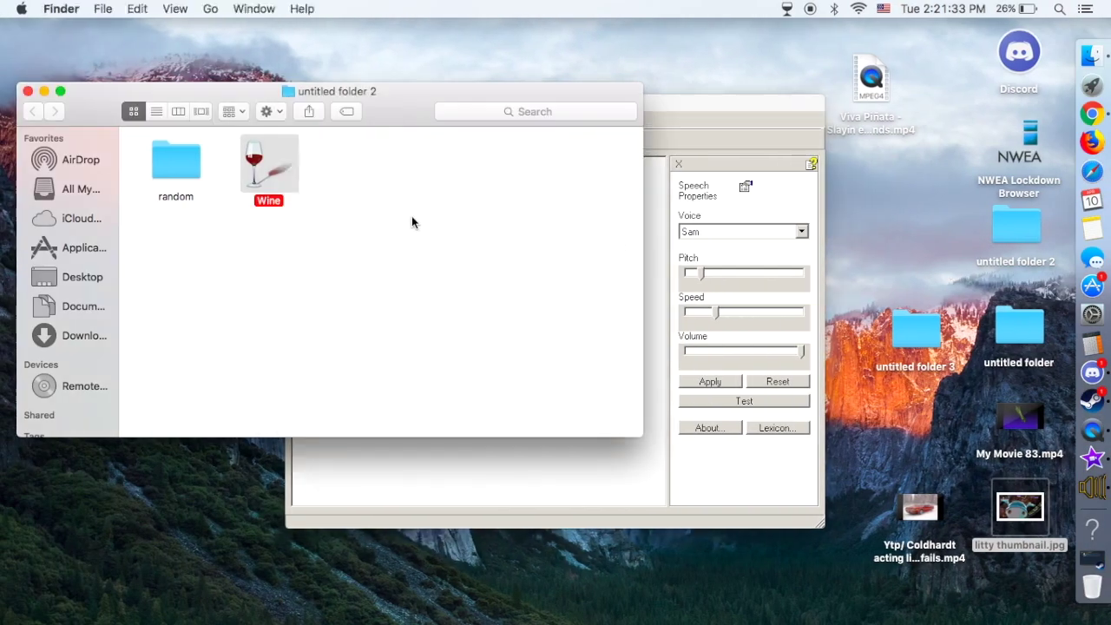
left_click(579, 469)
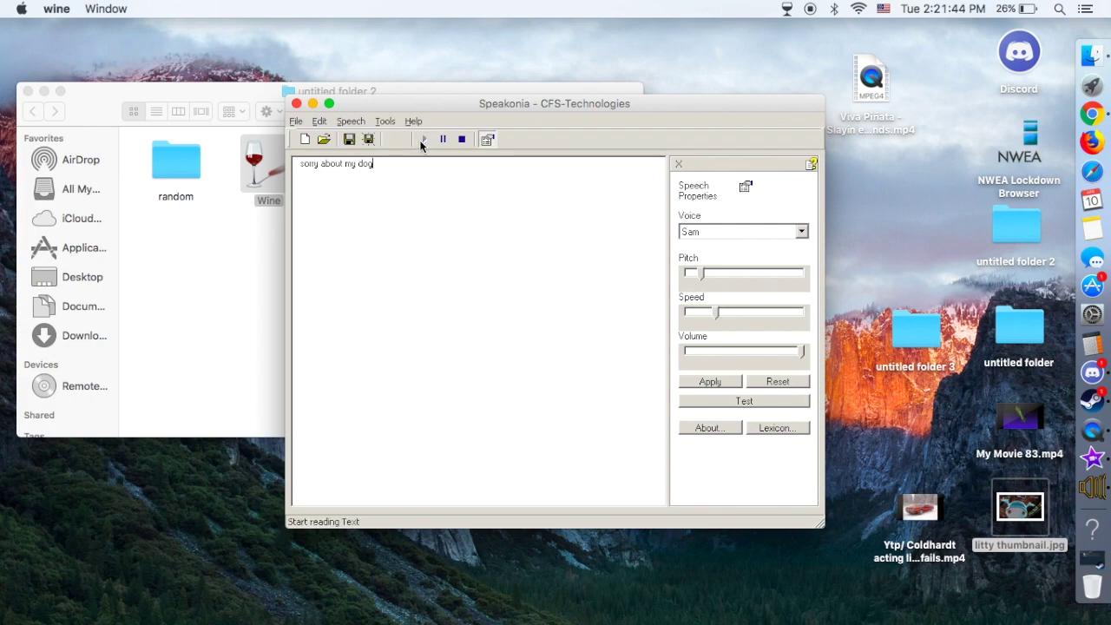
Return to YouTube in Chrome, open Creator Studio and play the video "Gta 5 online my modded car collection (so far)"
key("ctrl+Right")
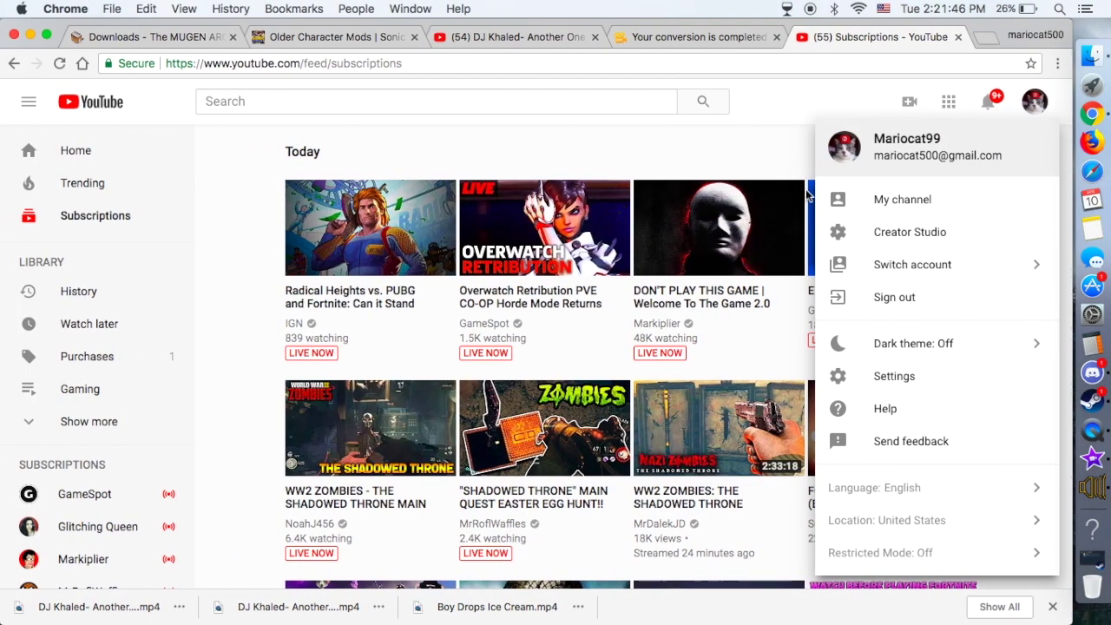
left_click(883, 236)
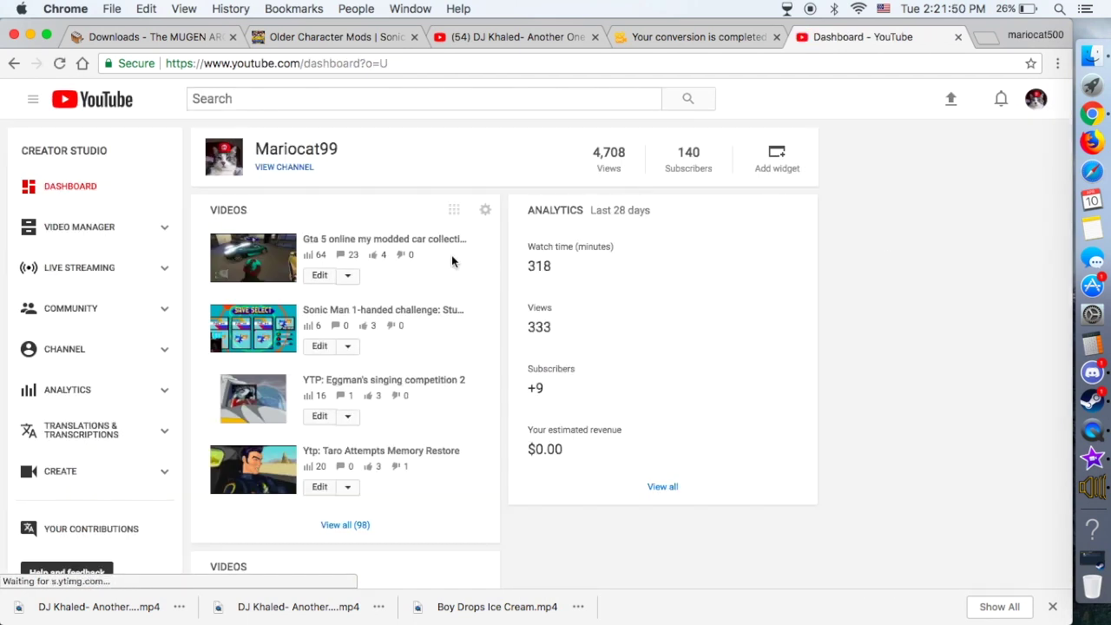
key("XF86AudioRaiseVolume")
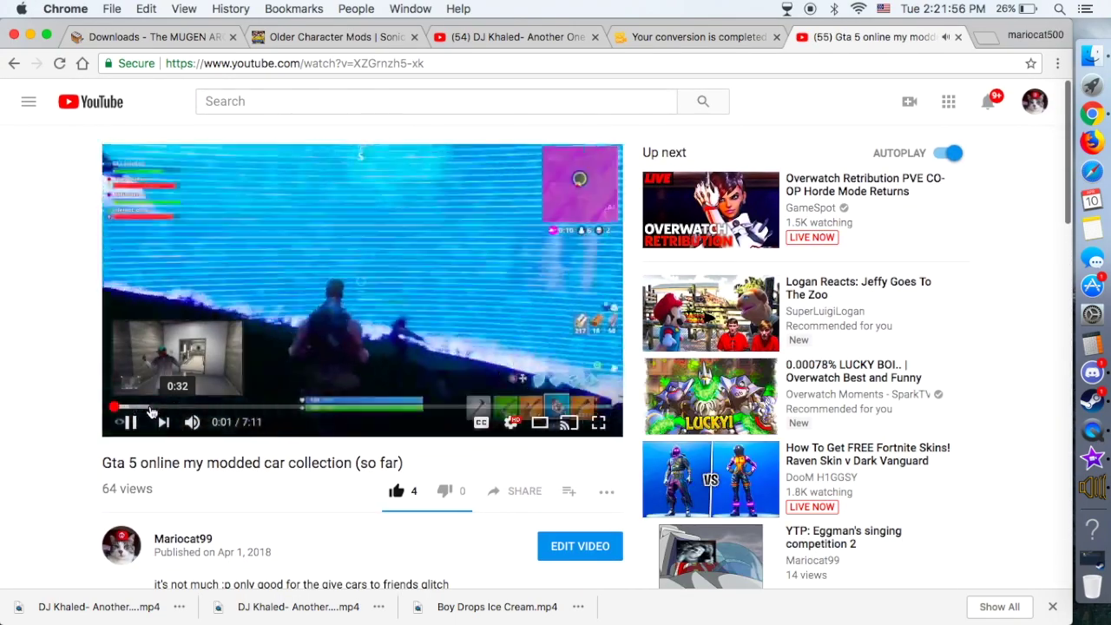
Skip through the modded car collection video to the scene of the car driving on the mountain dirt road
left_click(302, 406)
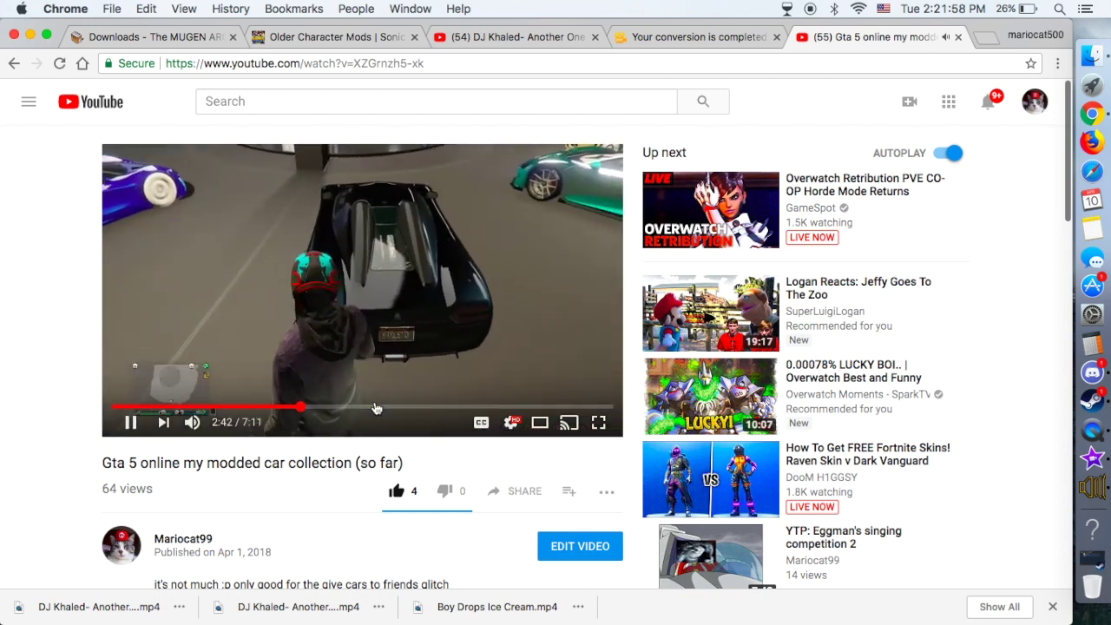
left_click(376, 407)
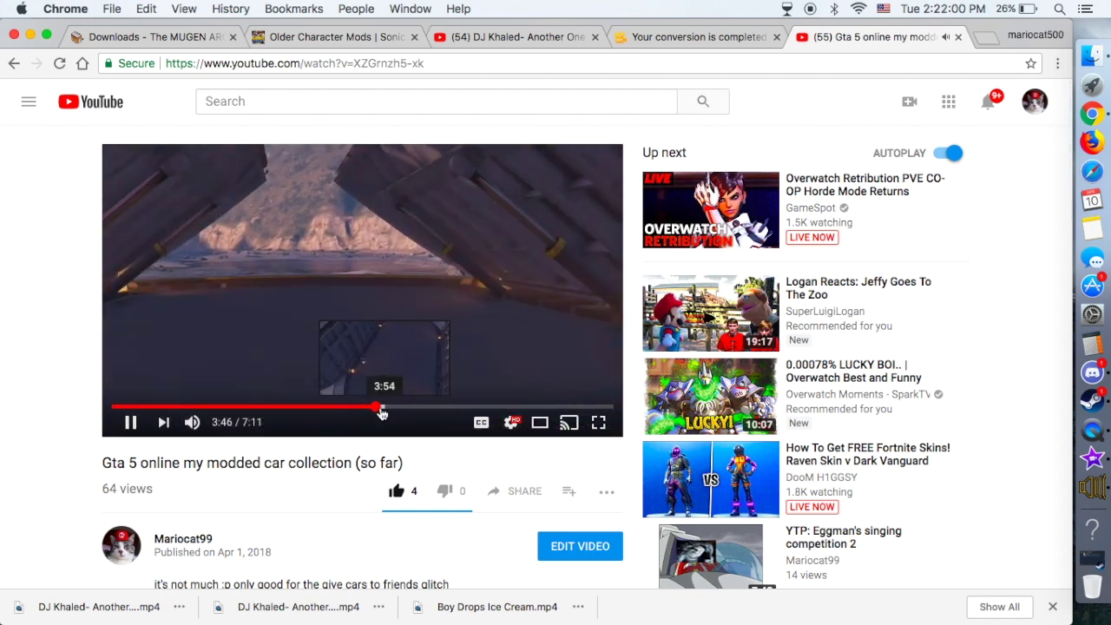
left_click(339, 406)
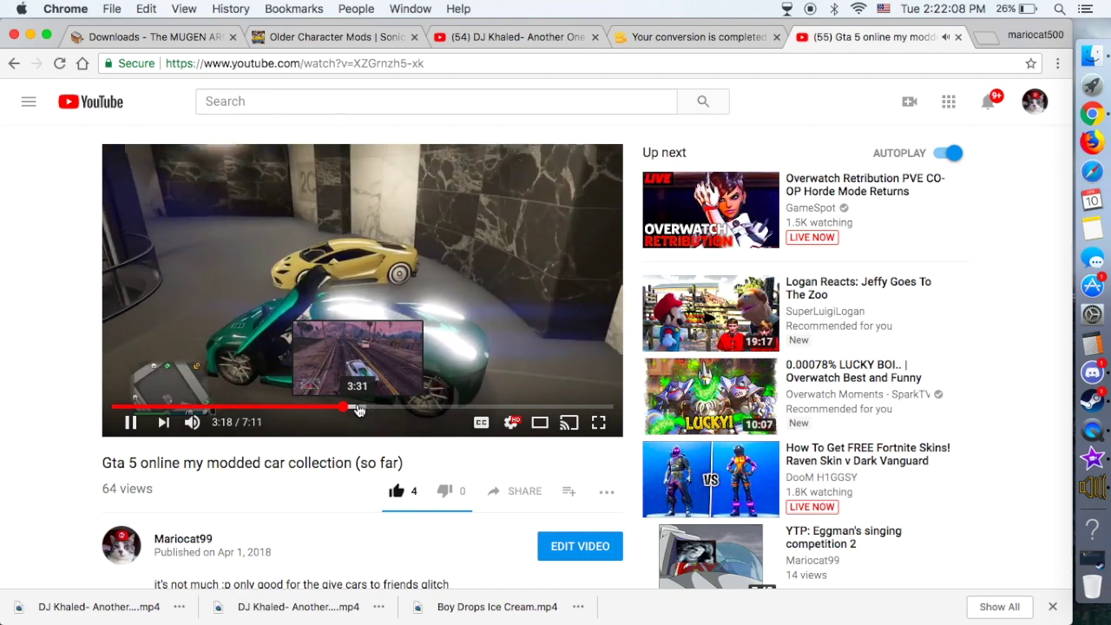
scroll(306, 341, "left", 5)
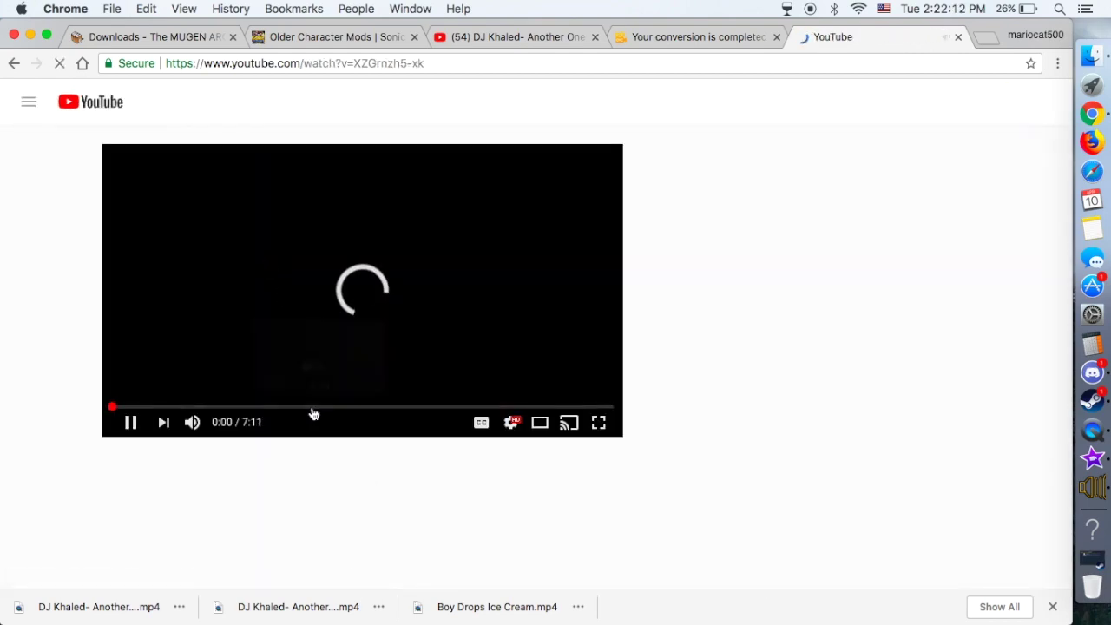
left_click_drag(314, 408, 347, 408)
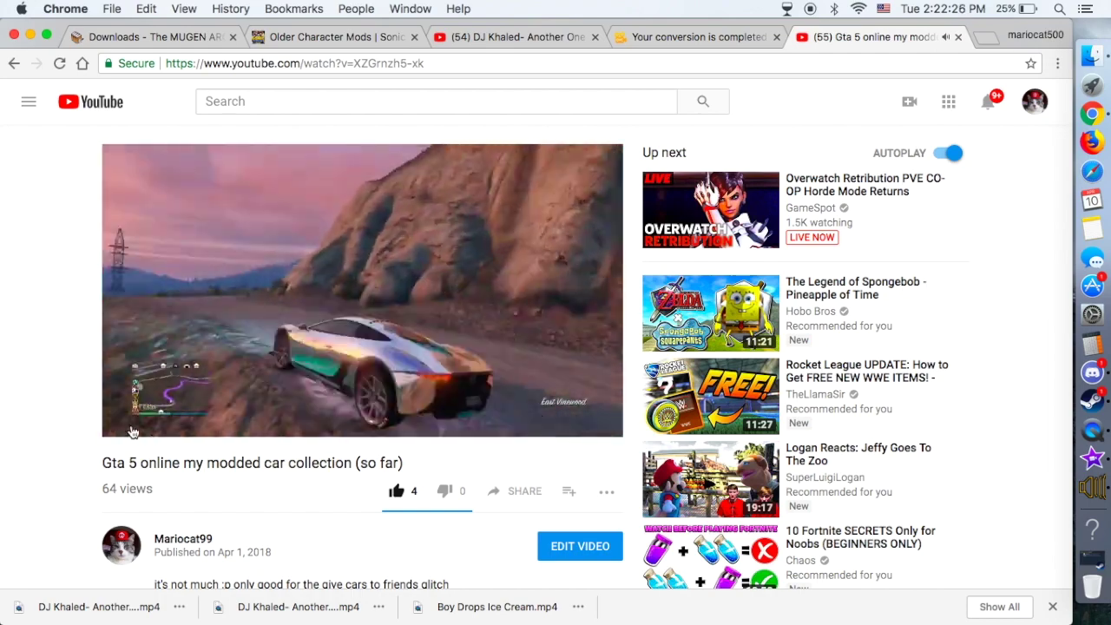
key("ctrl+Left")
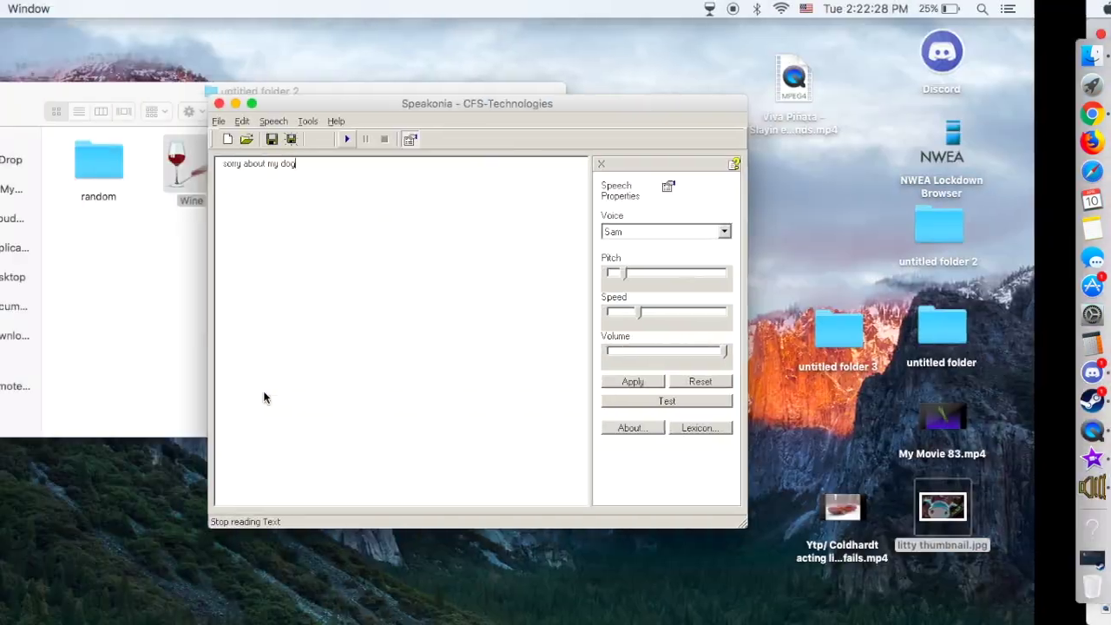
key("ctrl+Right")
key("ctrl+Left")
key("ctrl+Right")
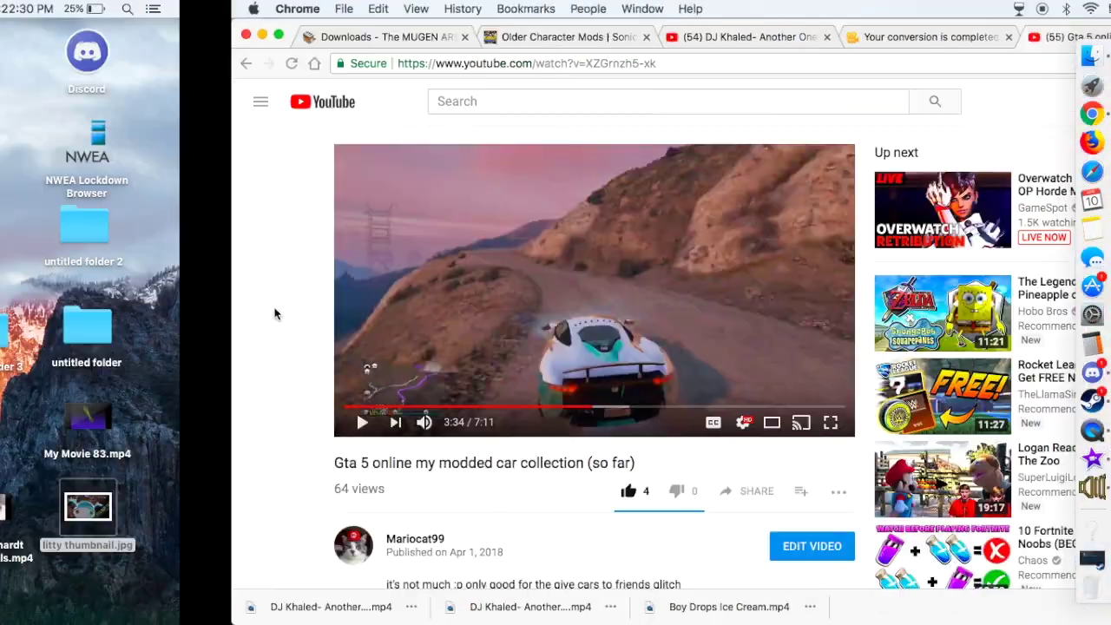
Switch to iMovie and preview the GTA driving clip in the My Movie 82 event
left_click(29, 35)
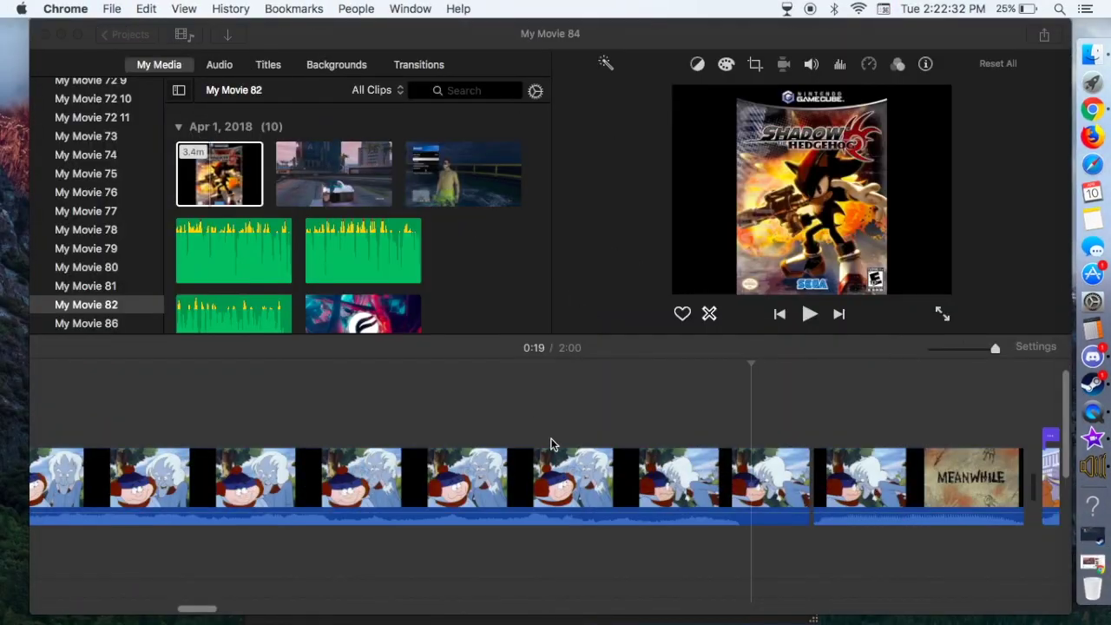
left_click(319, 178)
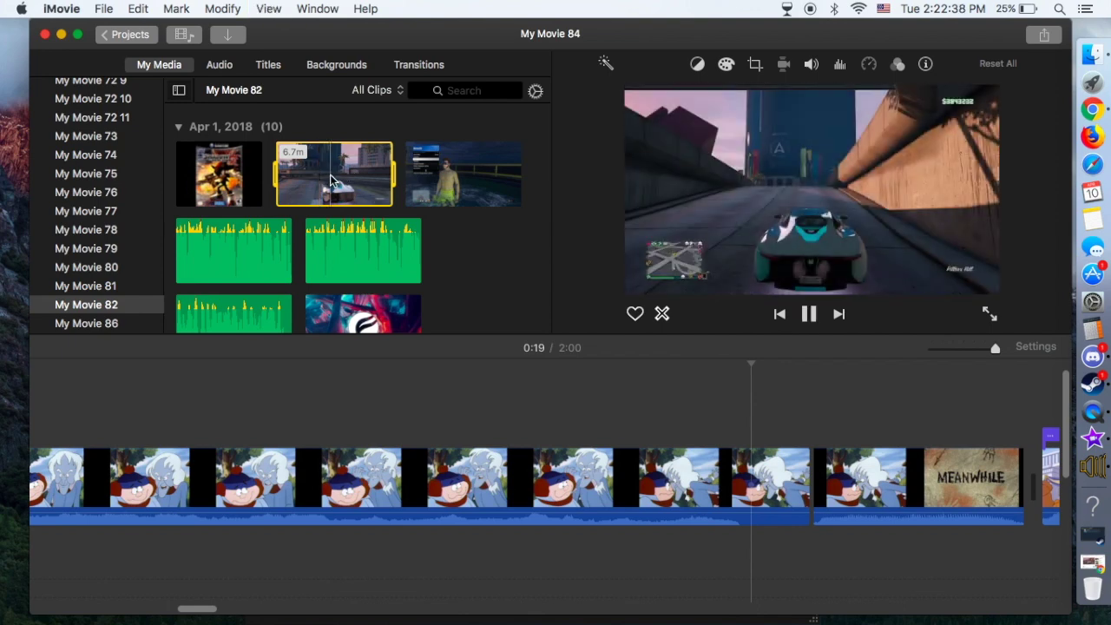
key("XF86AudioRaiseVolume")
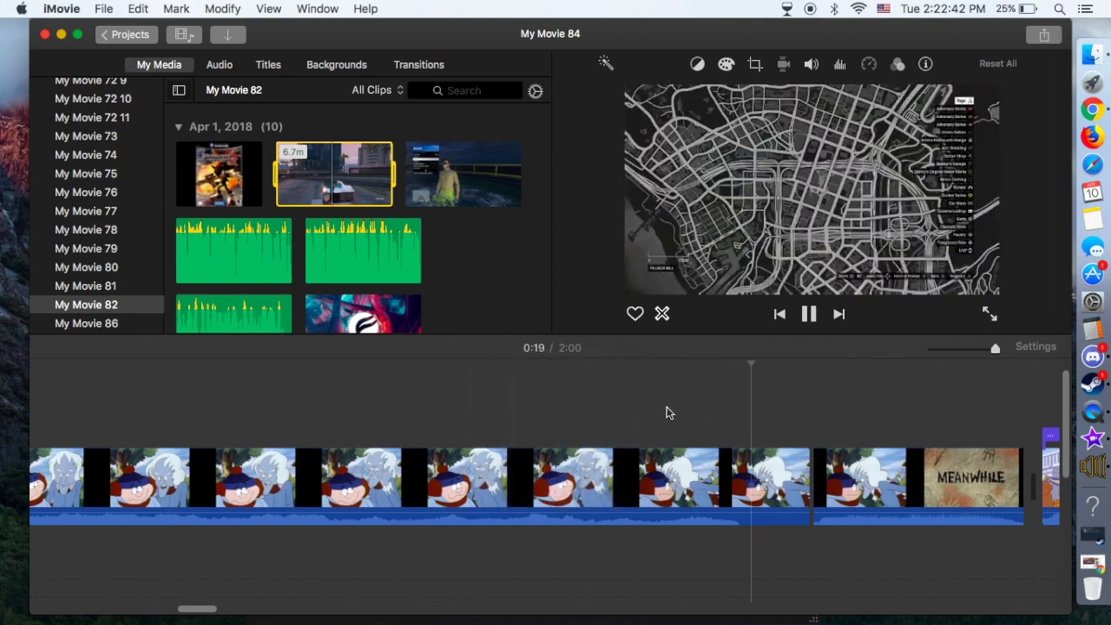
Append a range of about 1.9 minutes from the GTA driving clip to the end of the project timeline
scroll(681, 438, "right", 15)
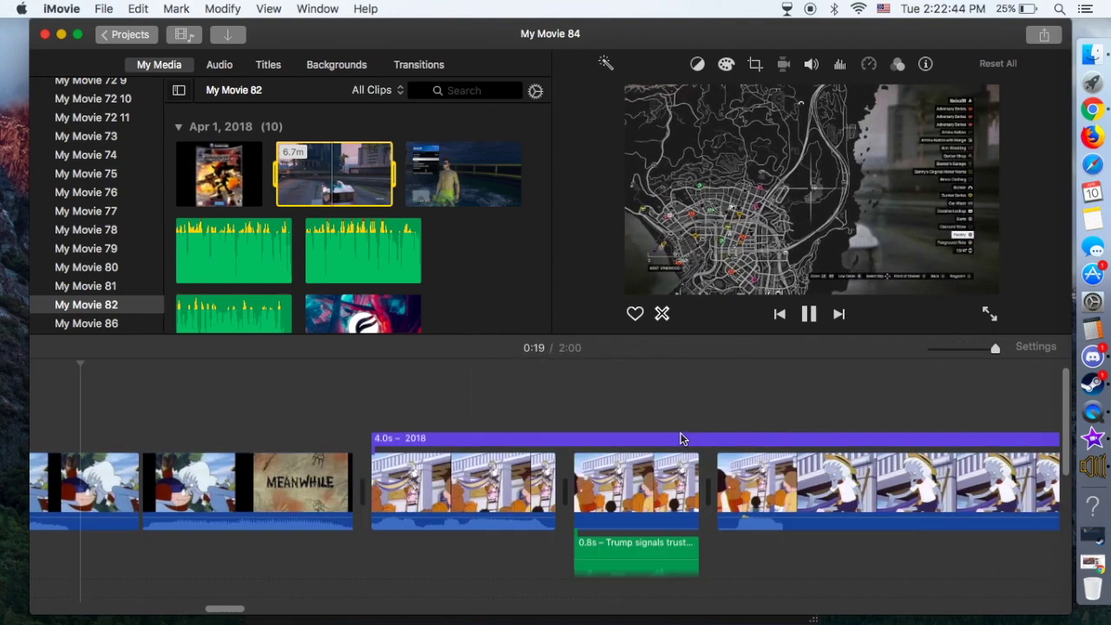
scroll(602, 404, "right", 5)
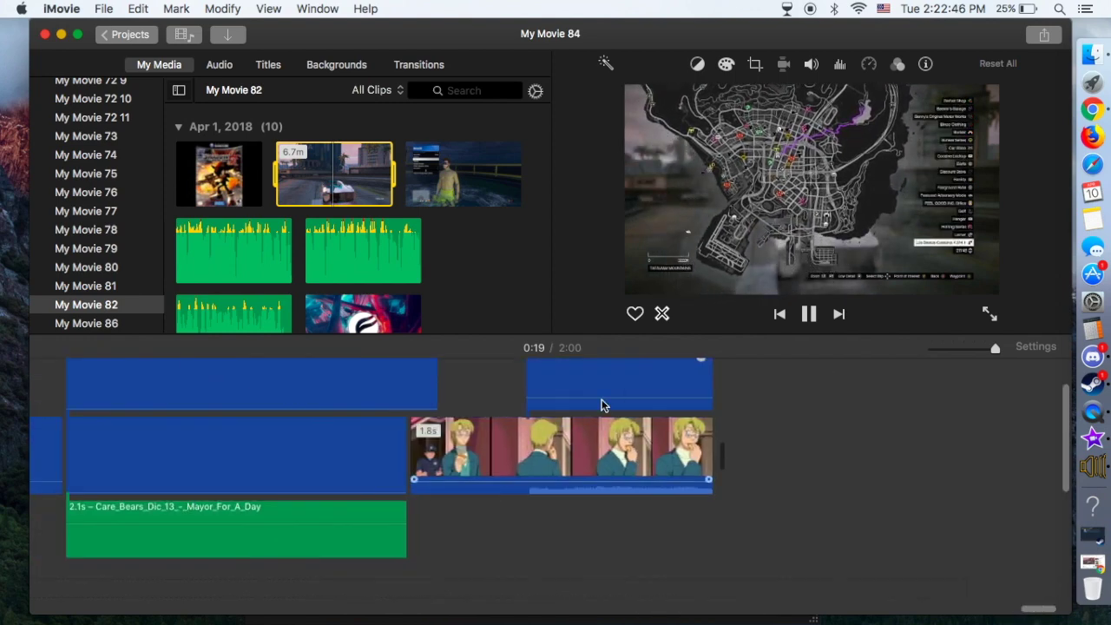
left_click(324, 176)
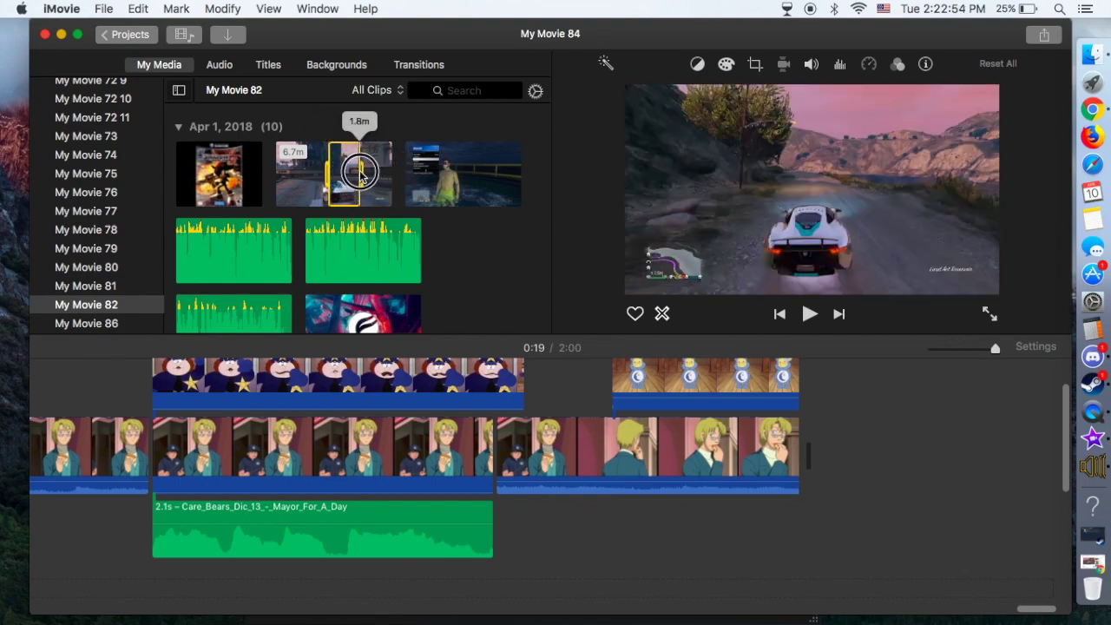
left_click_drag(790, 382, 876, 451)
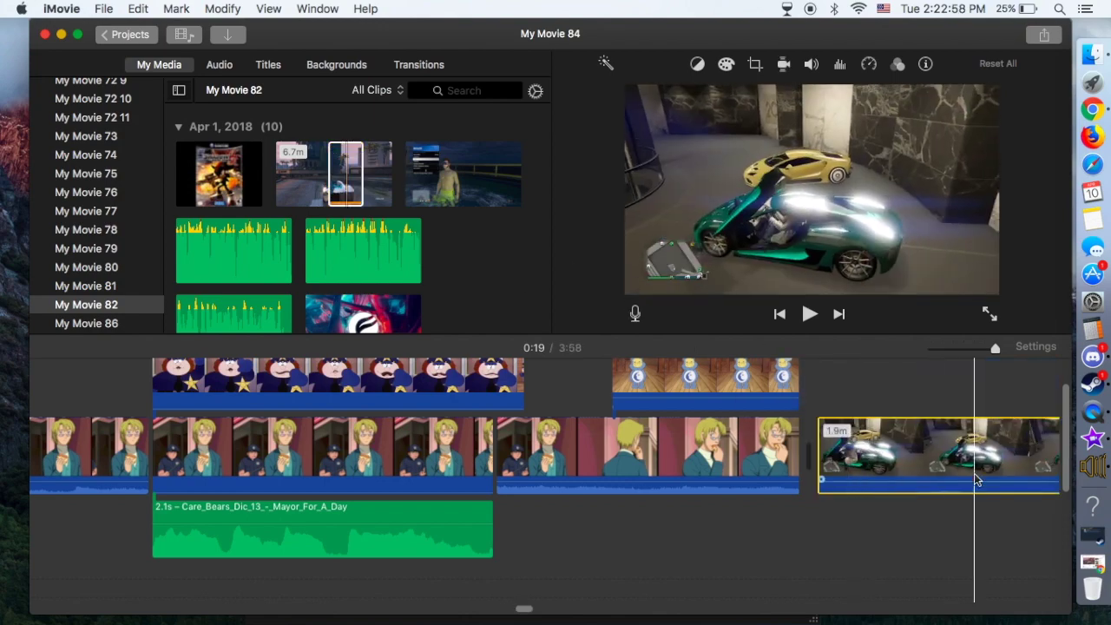
Extend the beginning of the added GTA clip so it starts on the black car's rear in the garage
scroll(904, 457, "up", 5)
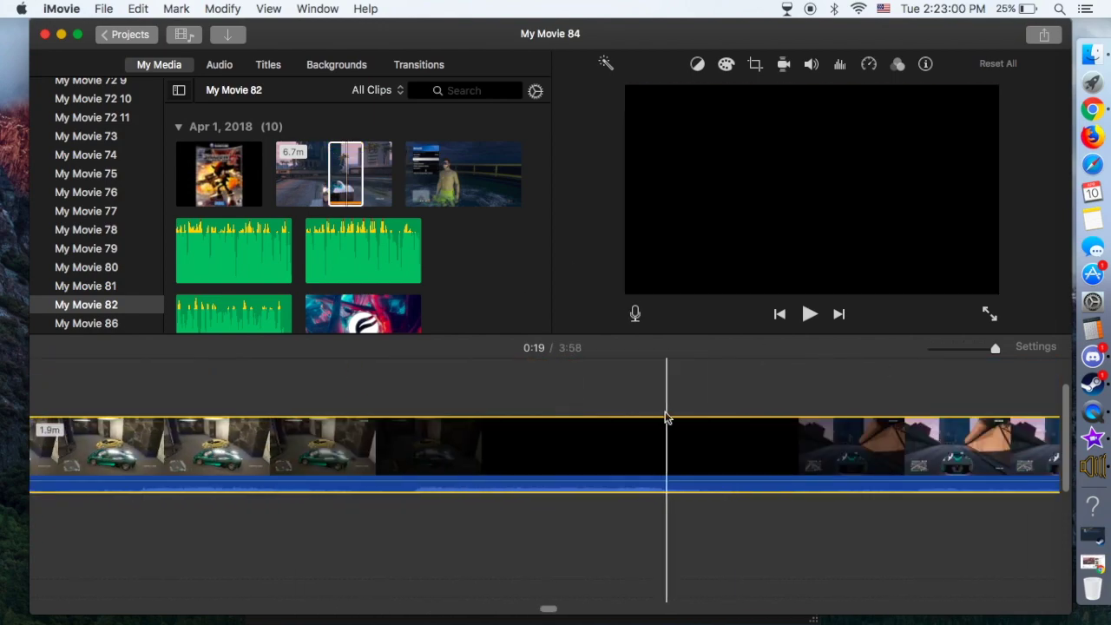
scroll(651, 423, "left", 5)
left_click_drag(440, 447, 247, 416)
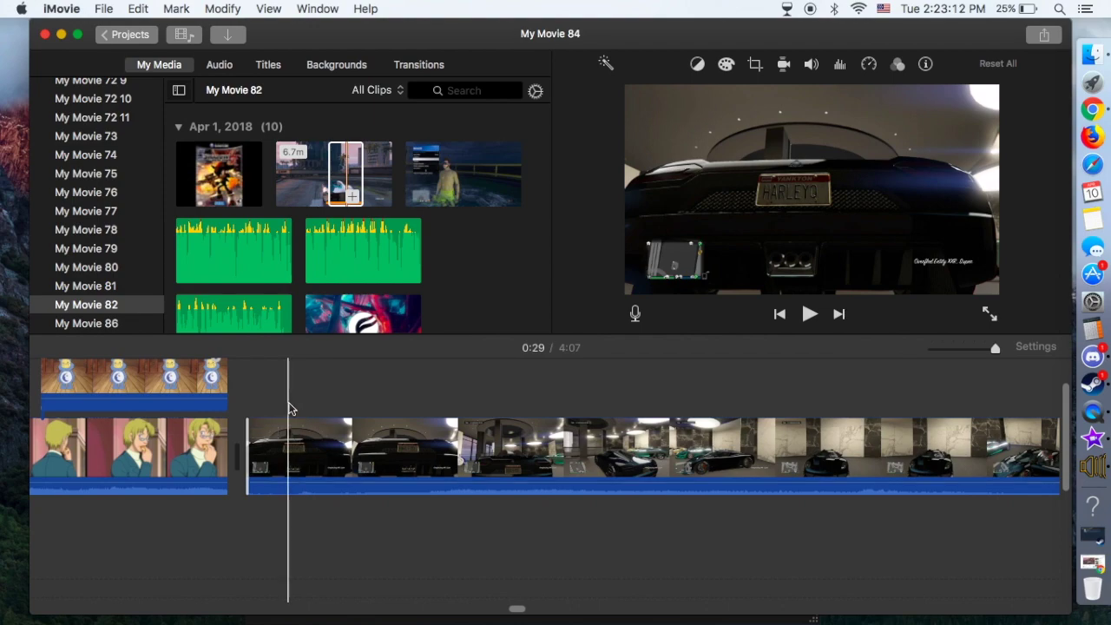
Select a range of about 11 seconds at the beginning of the "Arc North - Never Gonna" clip in the event
scroll(346, 321, "down", 3)
left_click(399, 212)
left_click_drag(421, 206, 311, 207)
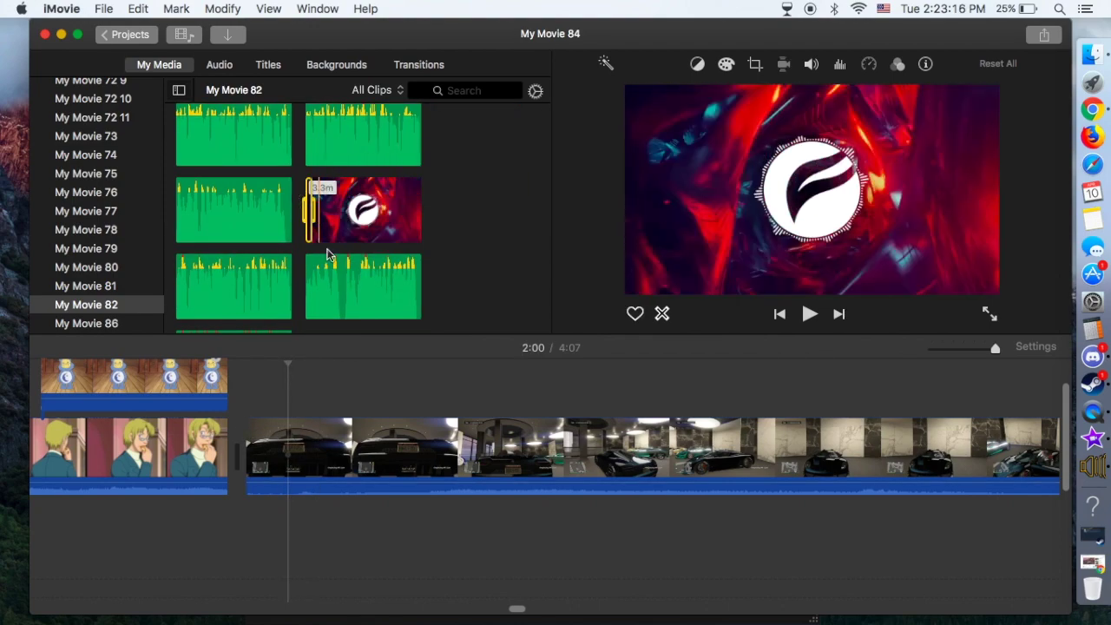
Set the speed of the added GTA clip to a custom 600% after trying the Fast 4x preset
left_click(415, 451)
left_click(868, 64)
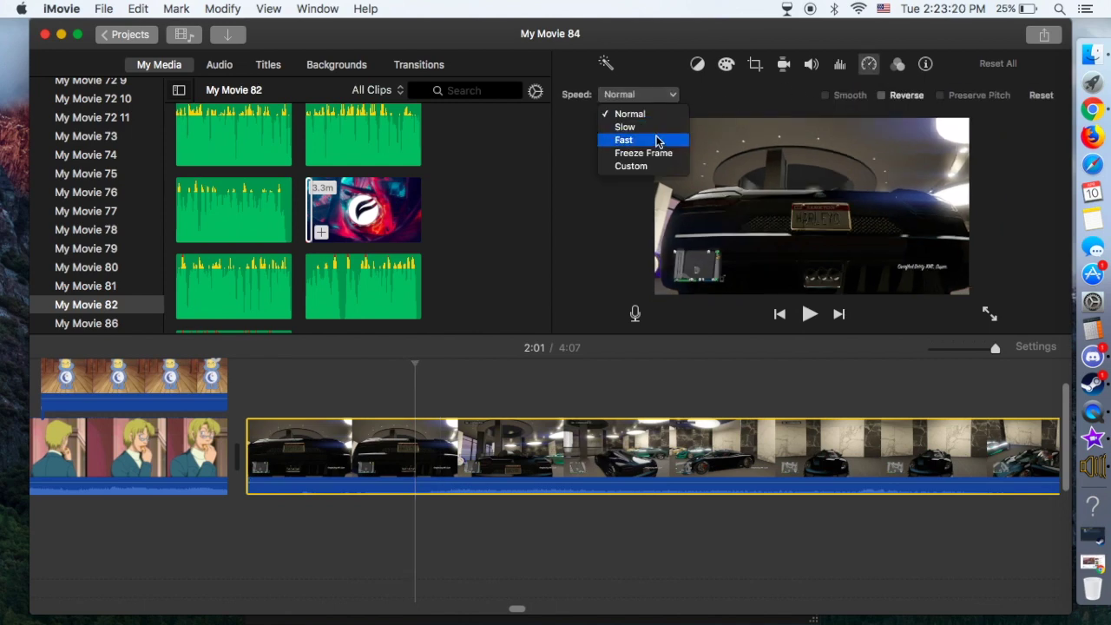
left_click(657, 140)
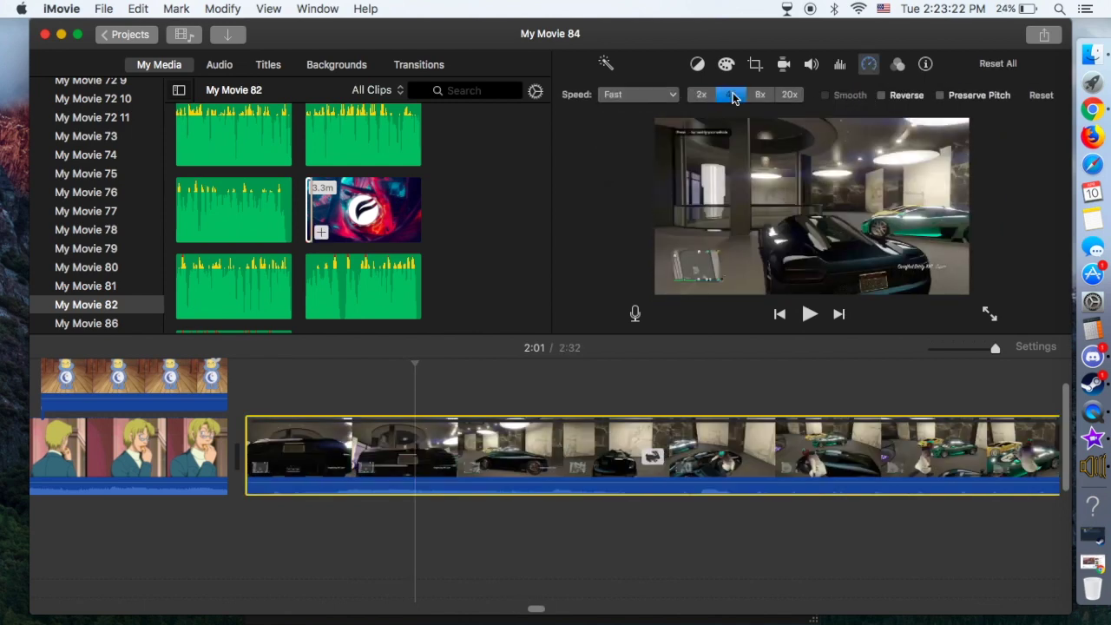
left_click(732, 94)
left_click(672, 97)
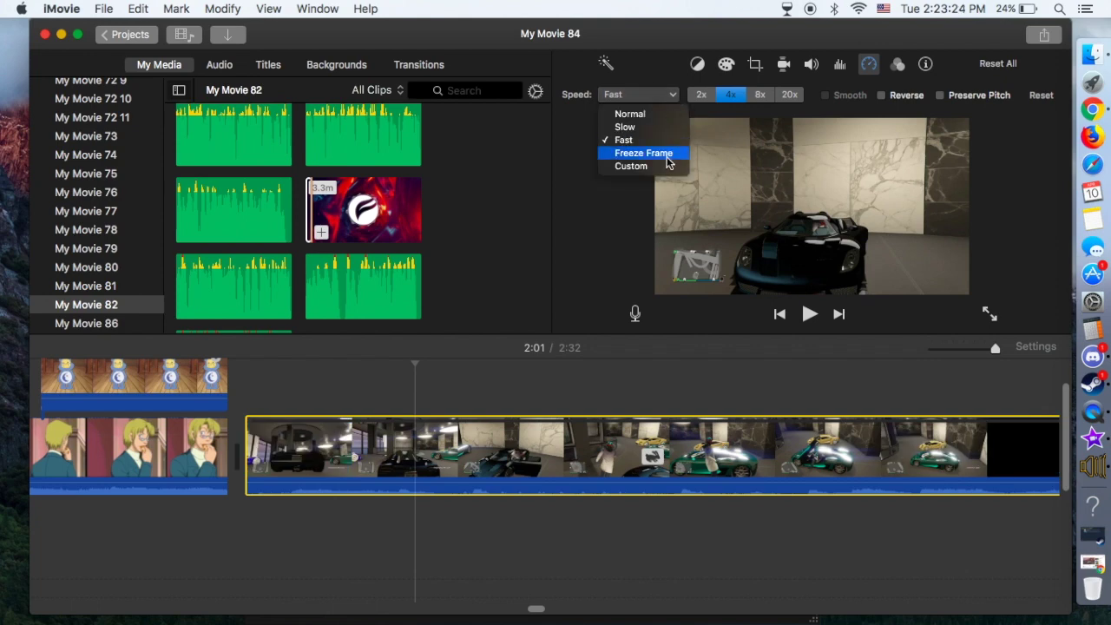
left_click(667, 166)
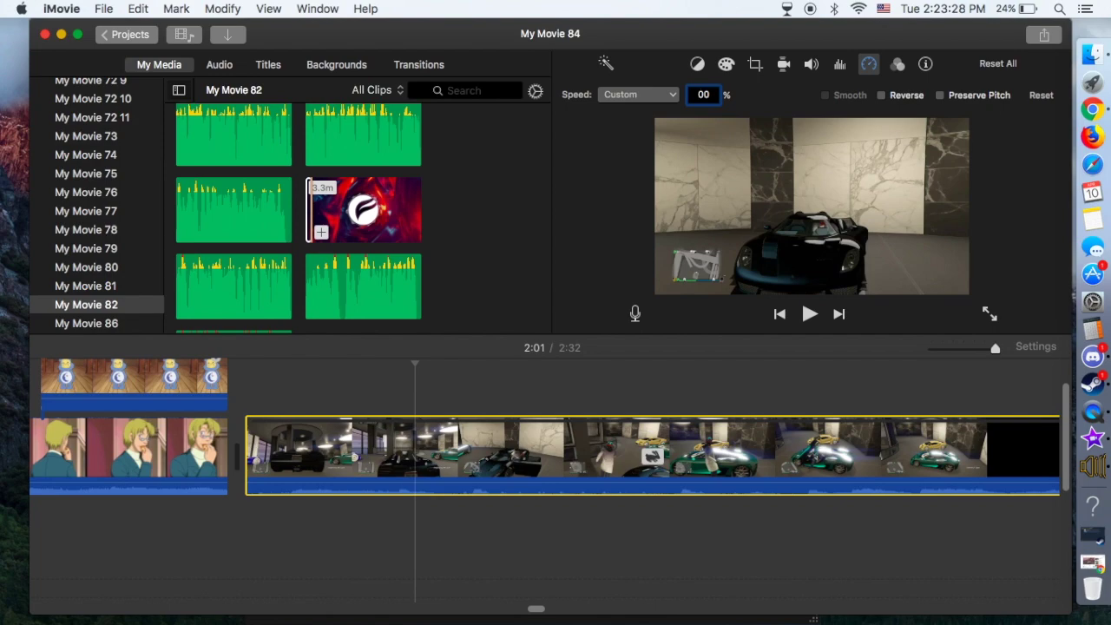
key("Return")
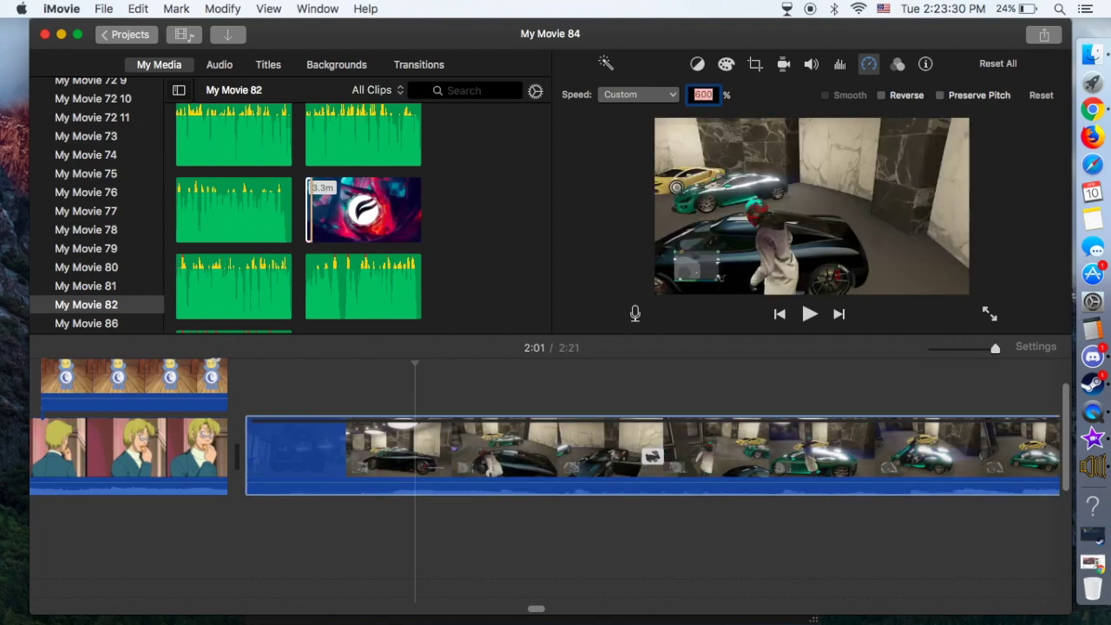
Play the sped-up GTA clip and mute its audio
left_click(239, 413)
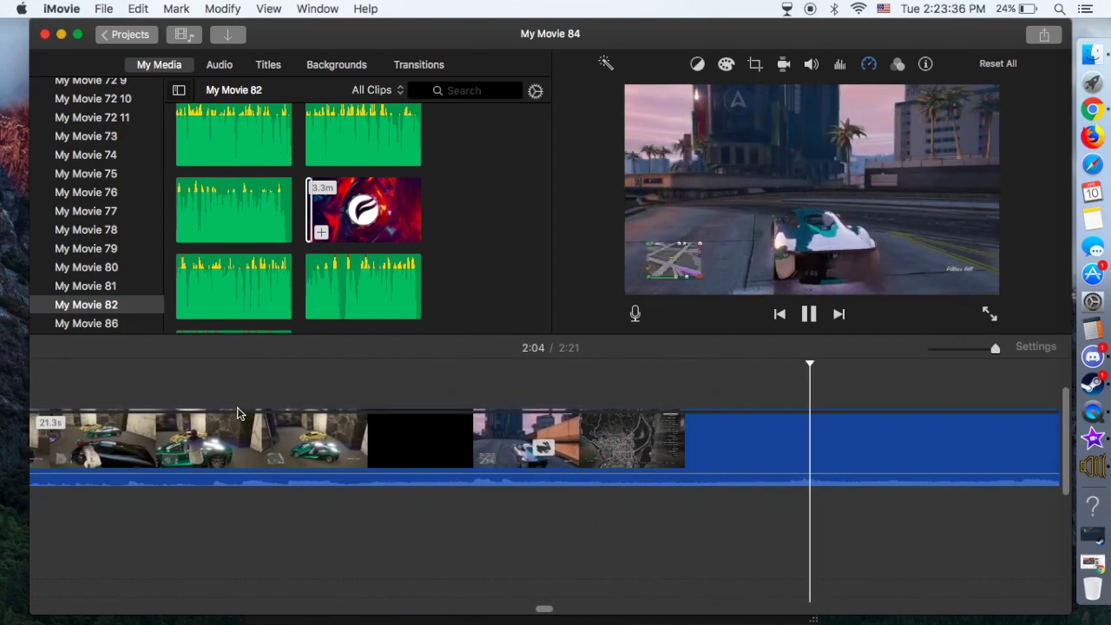
key("space")
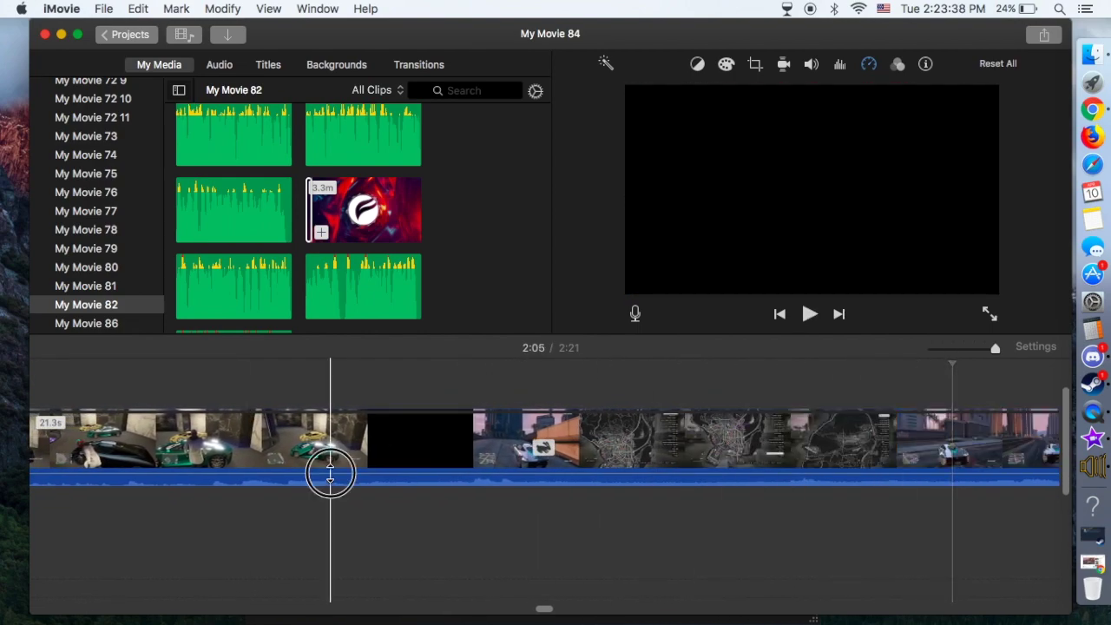
scroll(387, 284, "down", 1)
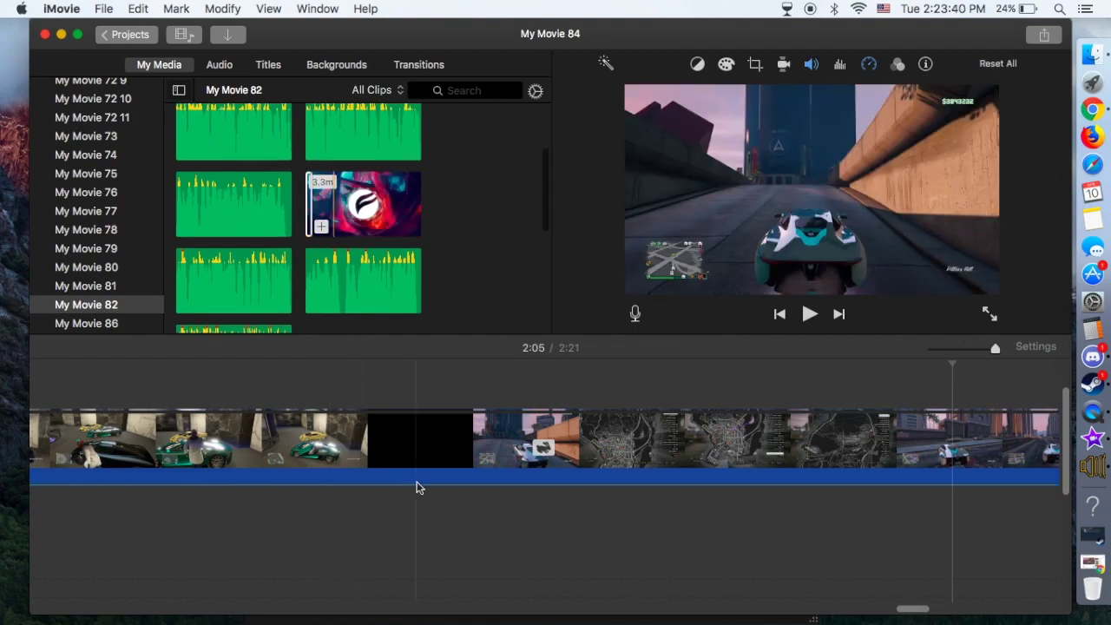
Place the selected "Arc North - Never Gonna" music under the start of the GTA clip and play it
scroll(414, 477, "left", 5)
left_click_drag(273, 399, 181, 488)
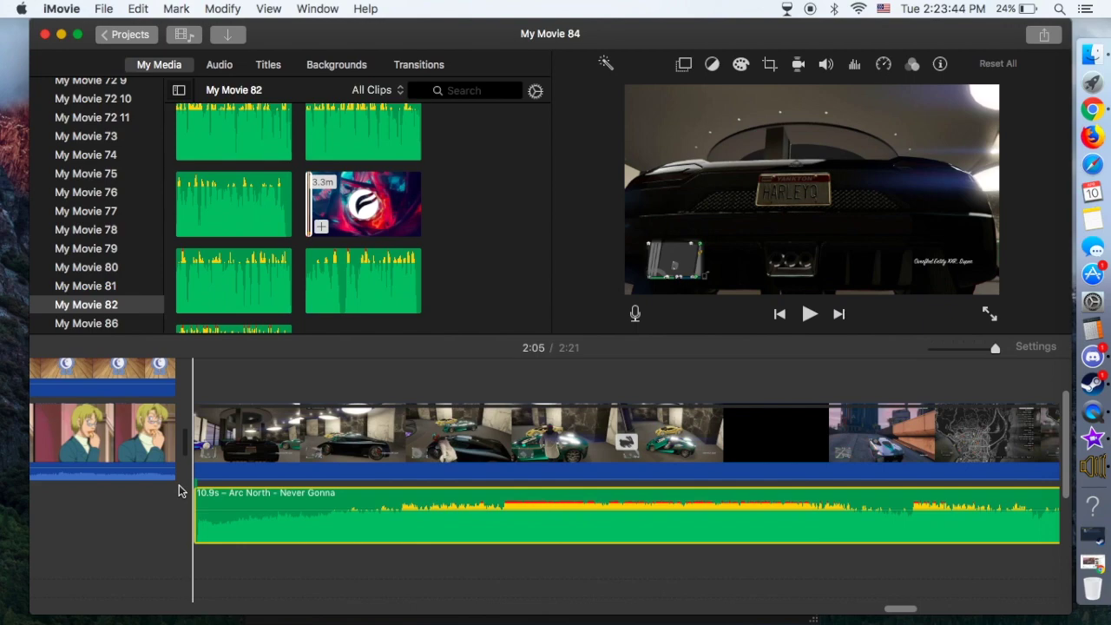
key("space")
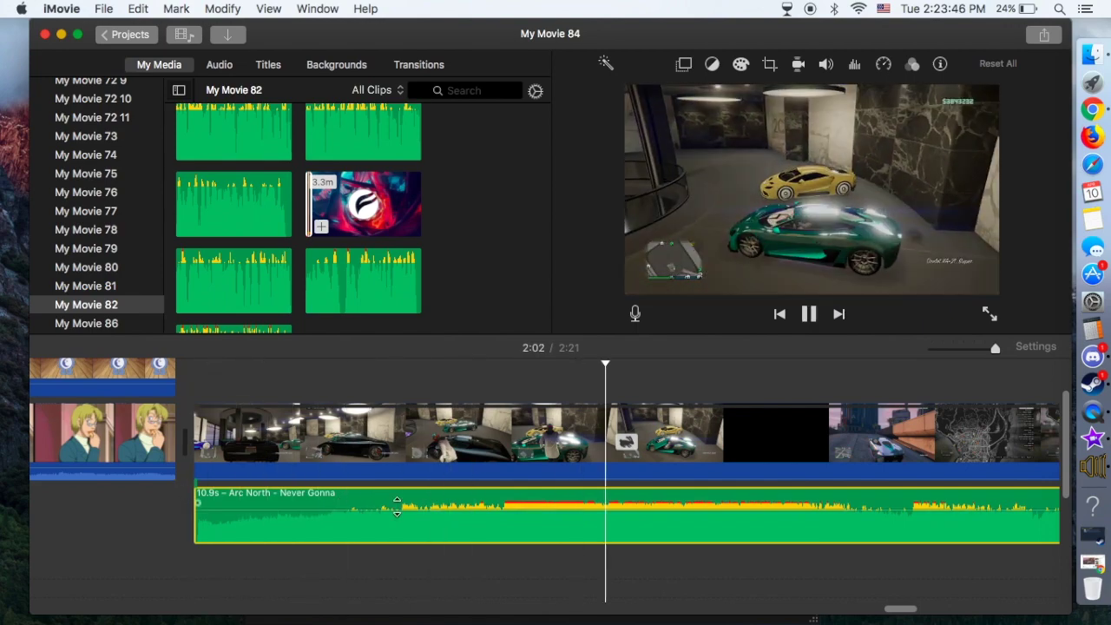
Extend the end of the music to the end of the GTA clip, making it 21.3 seconds long
scroll(415, 507, "right", 10)
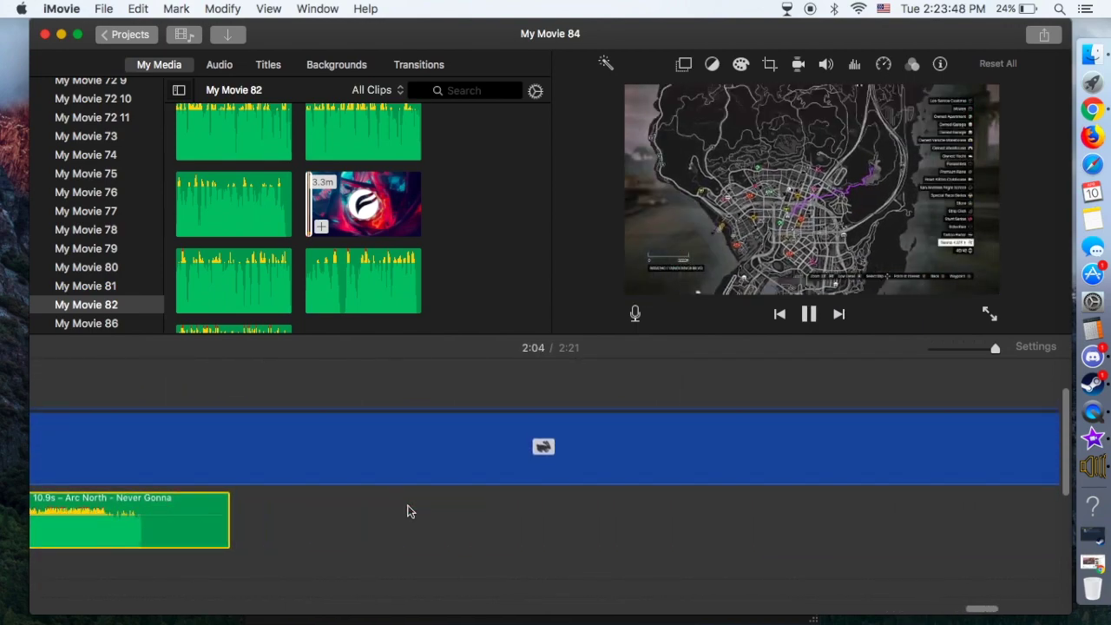
left_click_drag(224, 500, 180, 515)
scroll(185, 518, "left", 10)
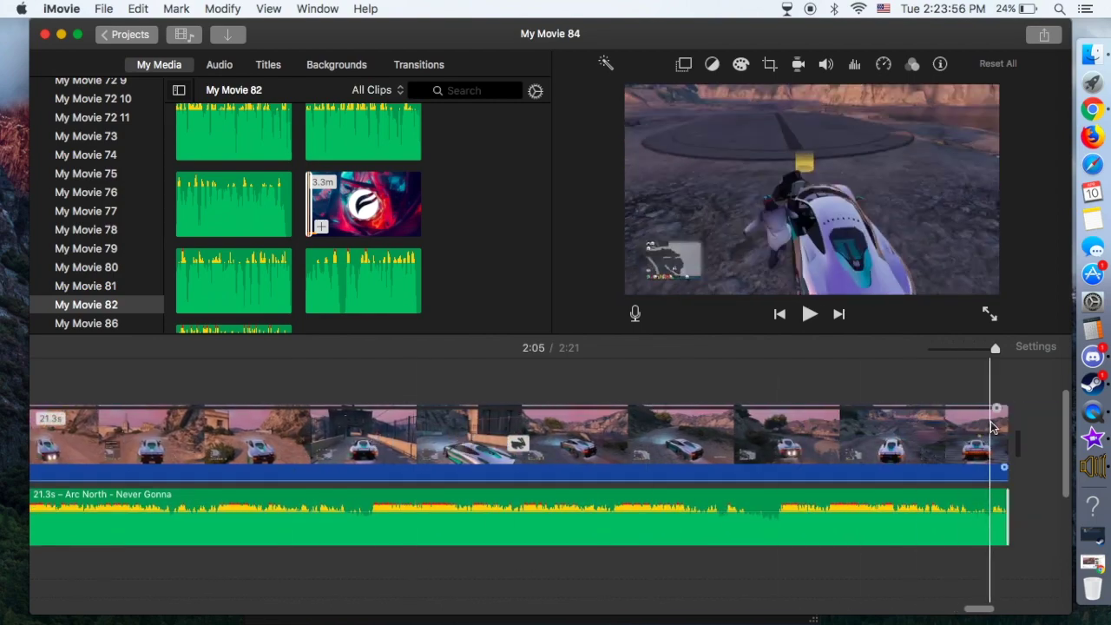
Trim the end of the GTA clip and shorten the music to match it at 21.0 seconds
left_click_drag(1000, 423, 945, 438)
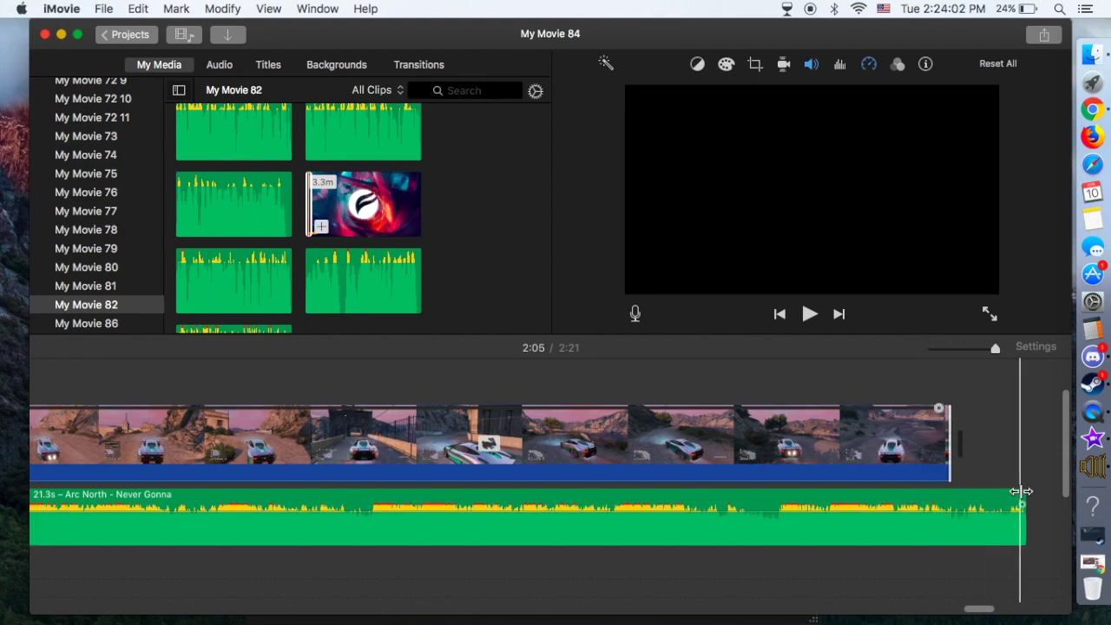
left_click_drag(977, 492, 949, 491)
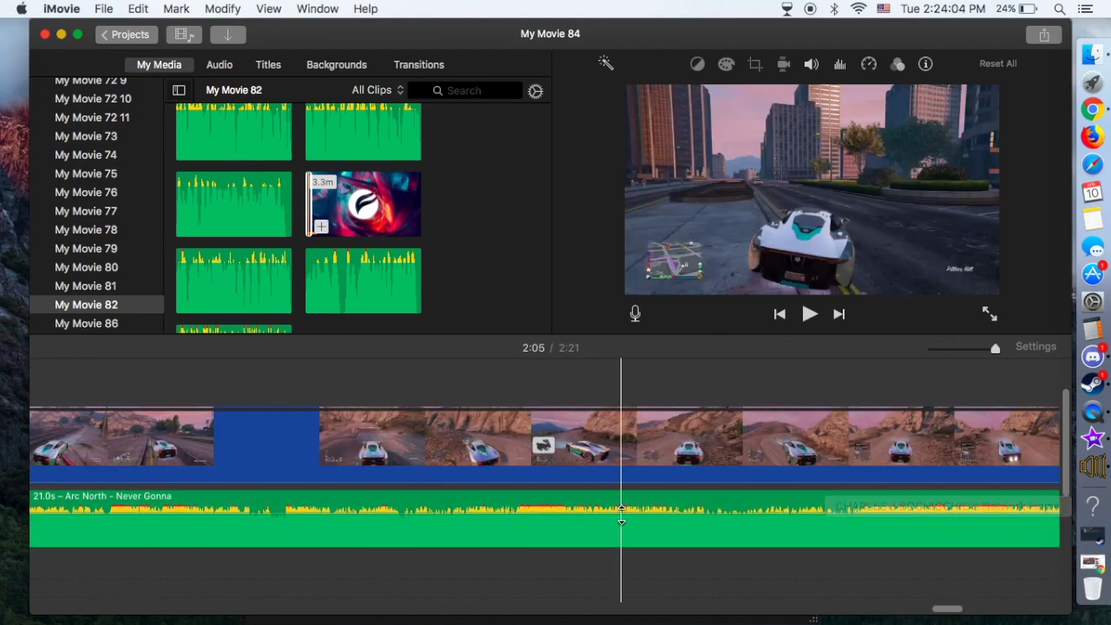
Play the opening of the GTA clip with its music to check how the two line up
scroll(621, 513, "left", 10)
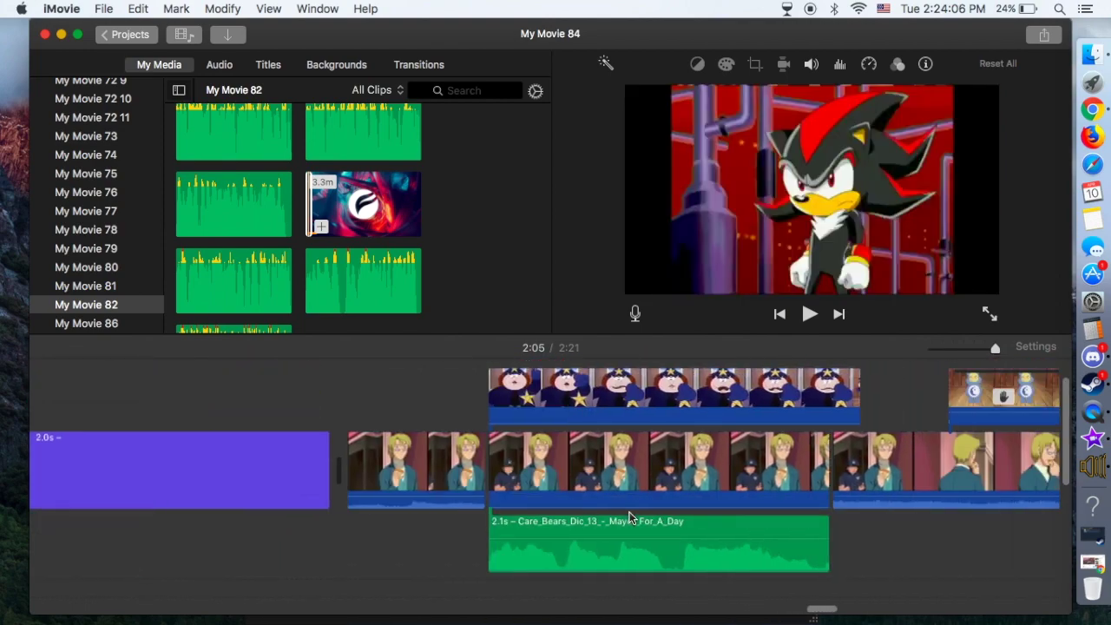
scroll(677, 434, "right", 10)
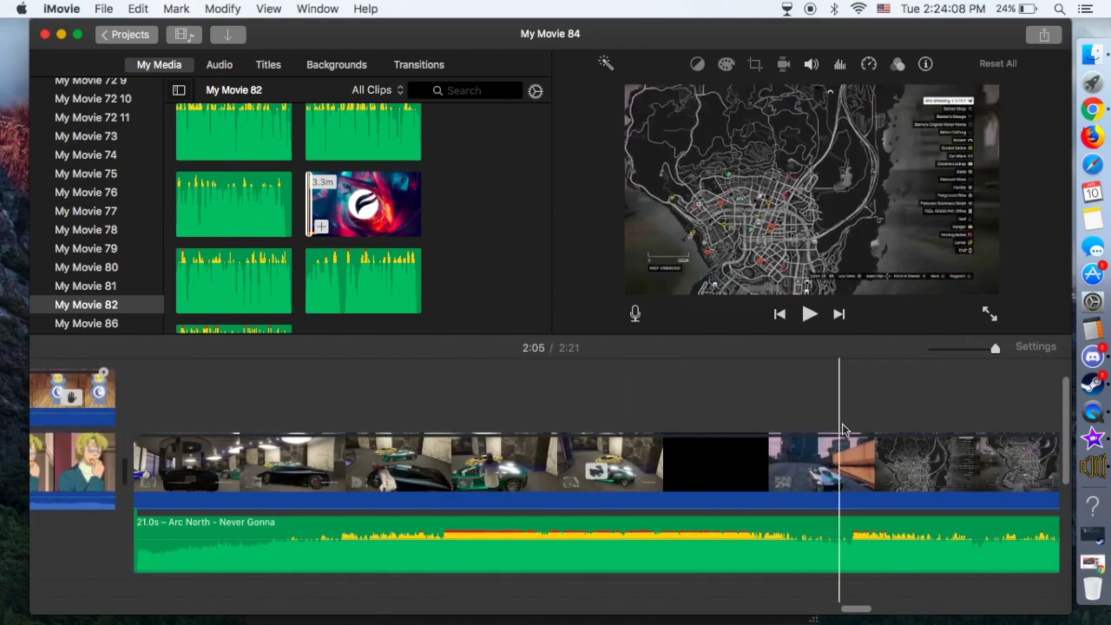
key("space")
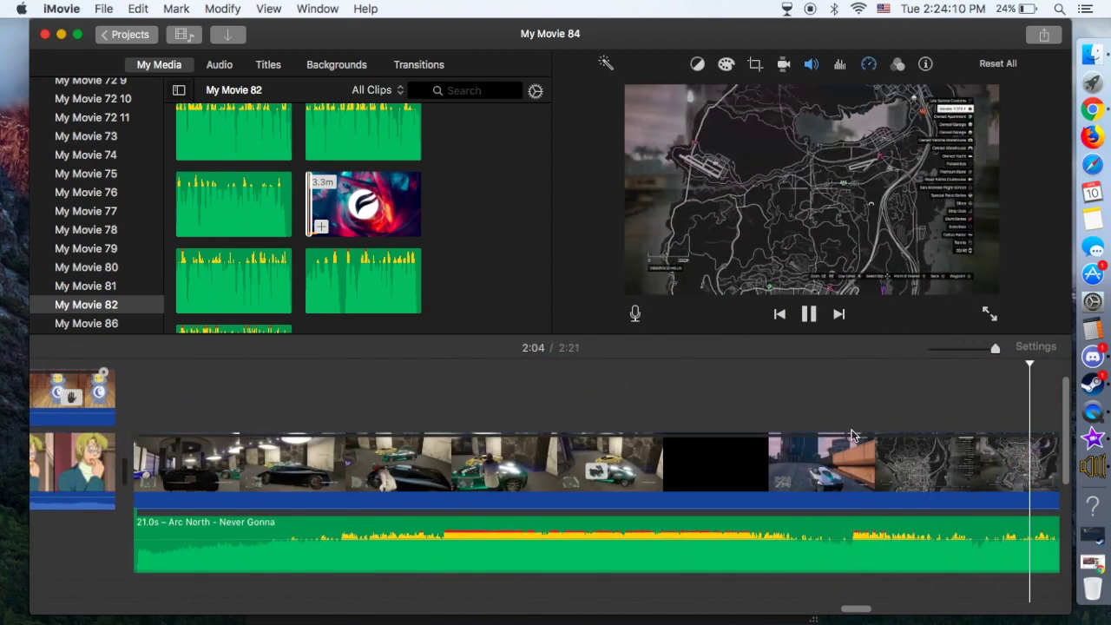
key("space")
key("space")
key("space")
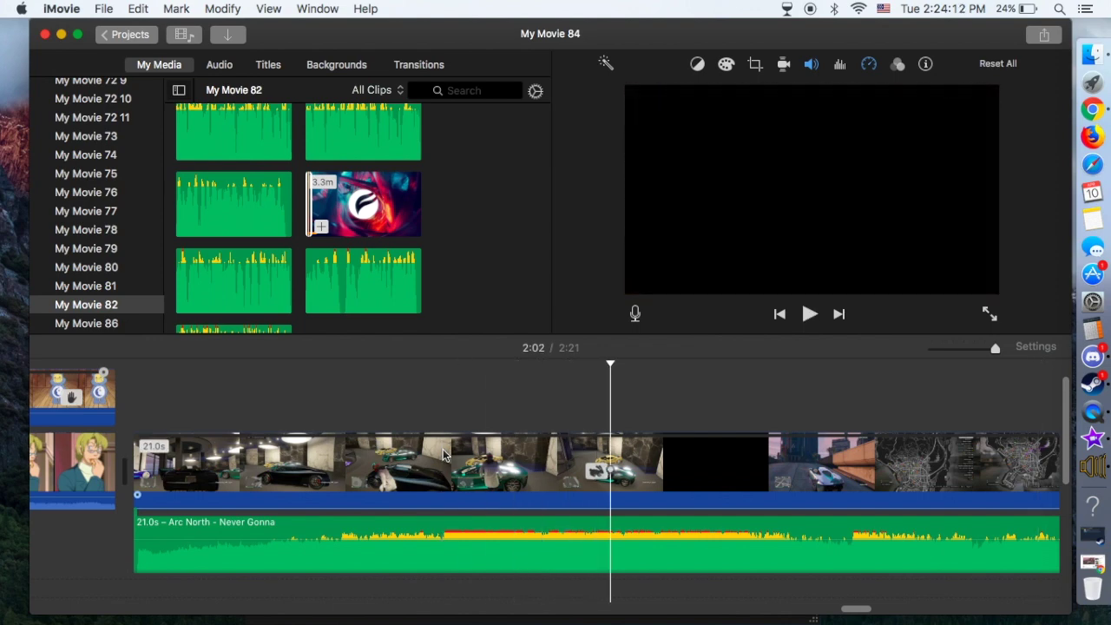
Trim the opening of the music to leave 19.6 seconds and realign it with the start of the GTA clip
left_click_drag(139, 521, 236, 521)
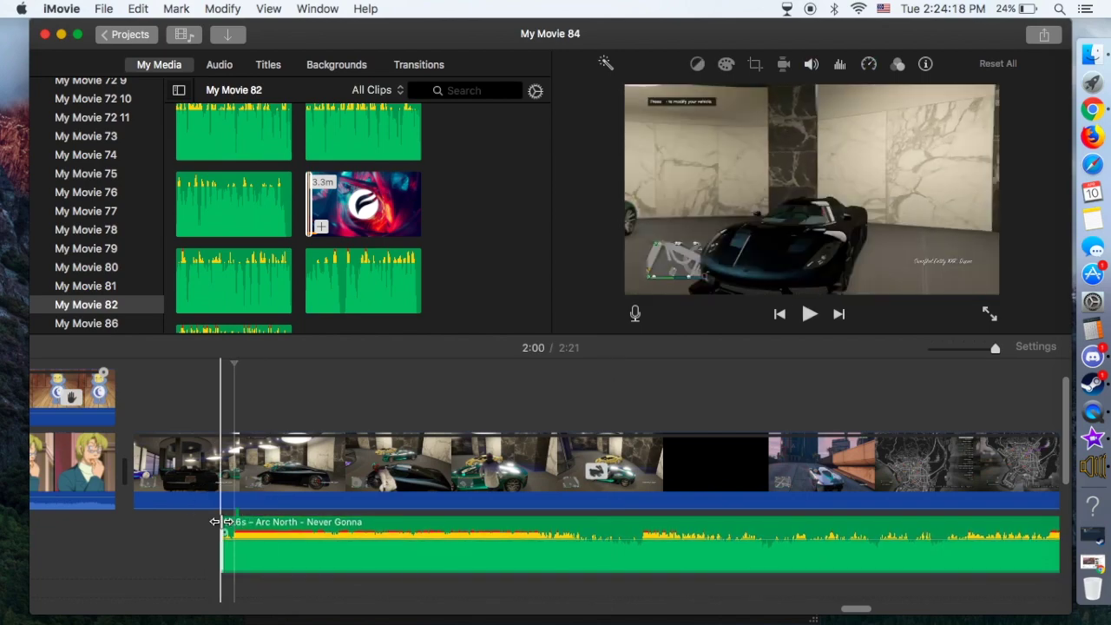
left_click_drag(245, 529, 139, 523)
Extend the end of the music to 21.0 seconds so it covers the GTA clip to its end
scroll(161, 524, "right", 10)
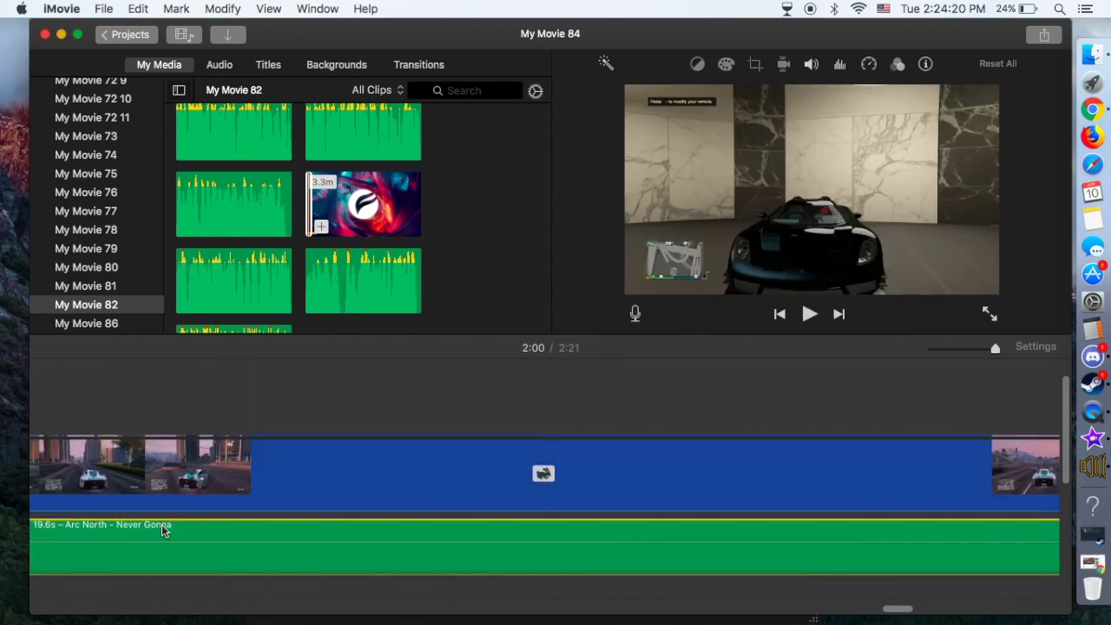
scroll(490, 555, "right", 8)
left_click_drag(259, 526, 553, 527)
scroll(553, 527, "left", 10)
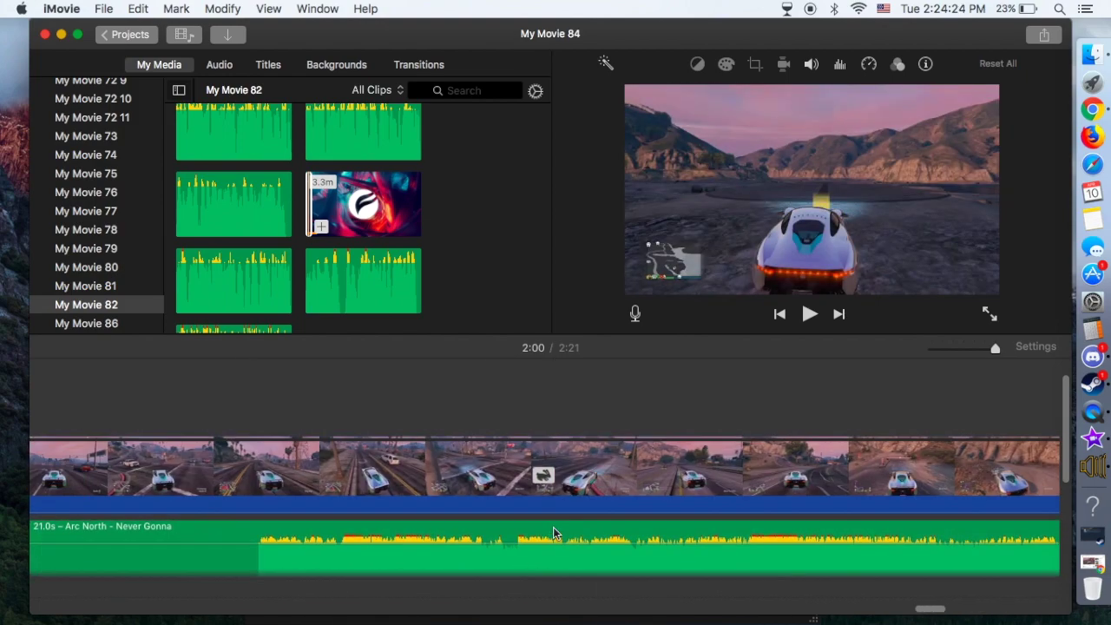
Play the GTA clip with its music from the start and follow the timeline to its end
scroll(612, 484, "left", 15)
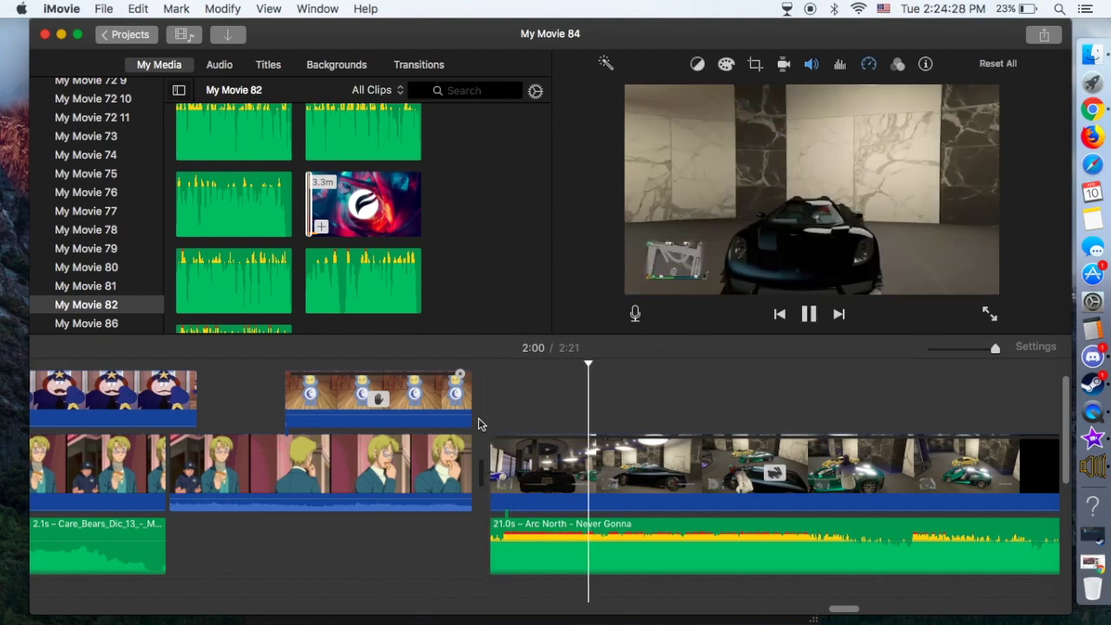
scroll(479, 423, "right", 10)
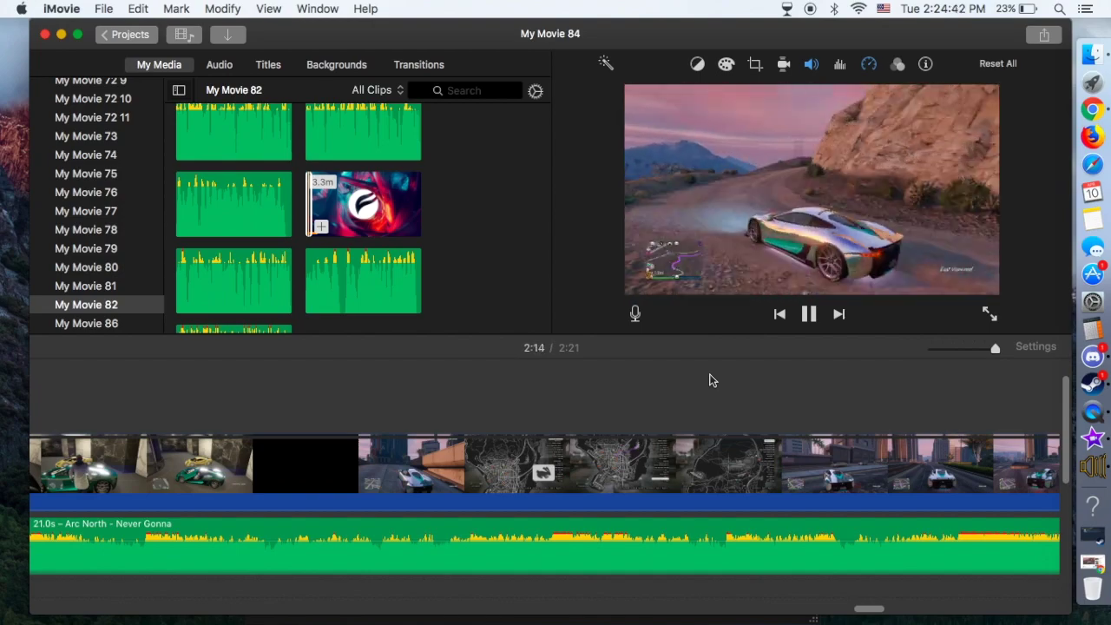
scroll(709, 380, "right", 10)
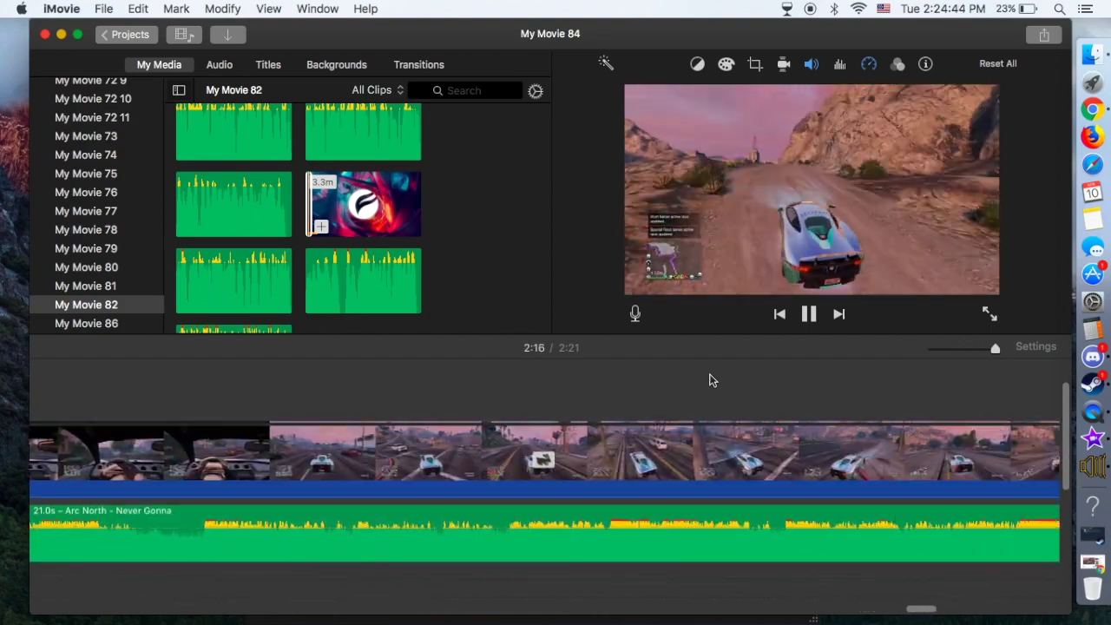
scroll(709, 380, "right", 10)
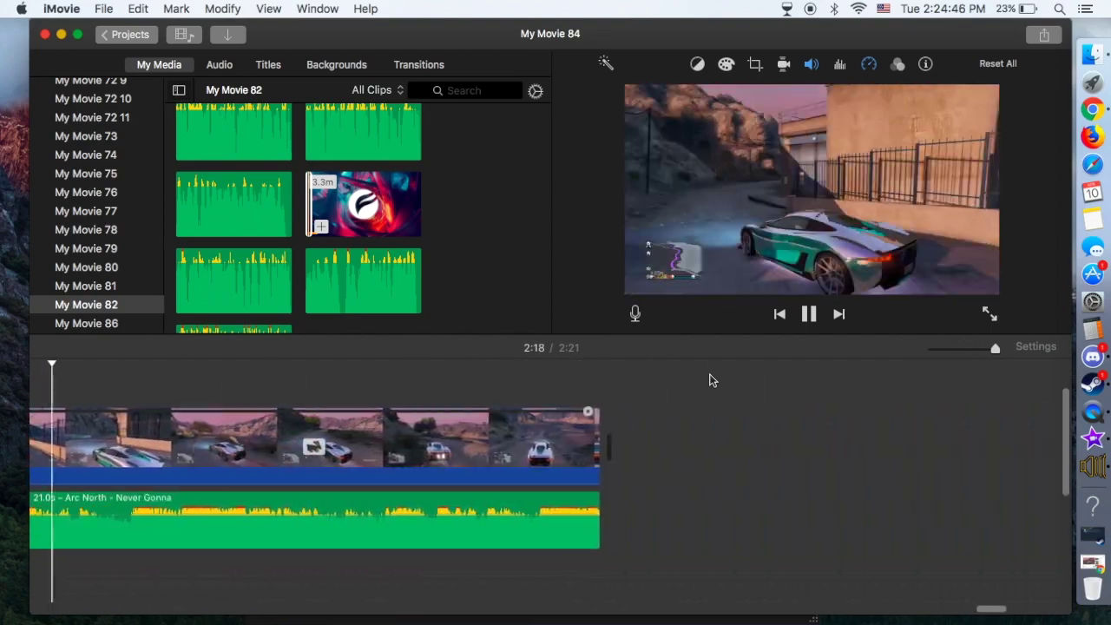
Play the last seconds of the GTA clip with its music to compare where the two end
scroll(711, 379, "left", 3)
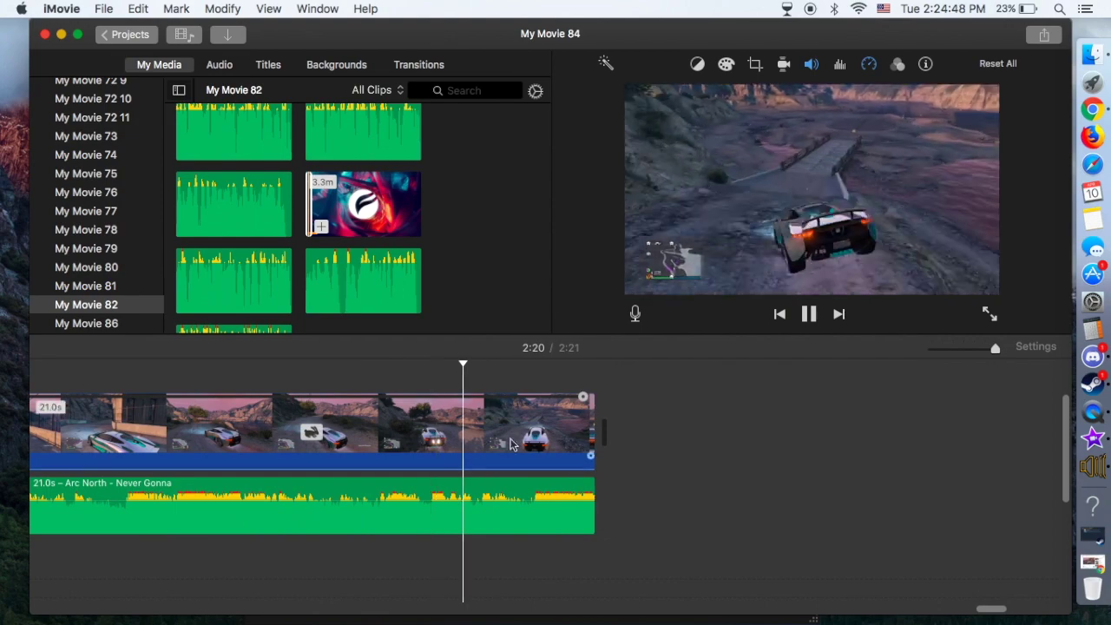
key("space")
key("space")
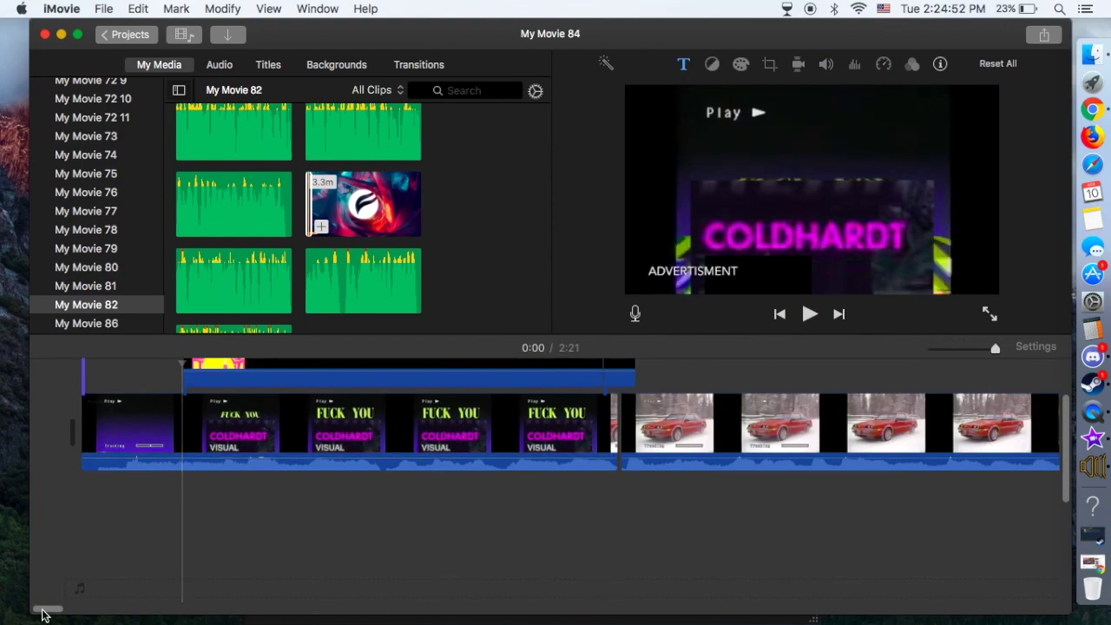
left_click_drag(43, 615, 992, 612)
scroll(600, 491, "left", 5)
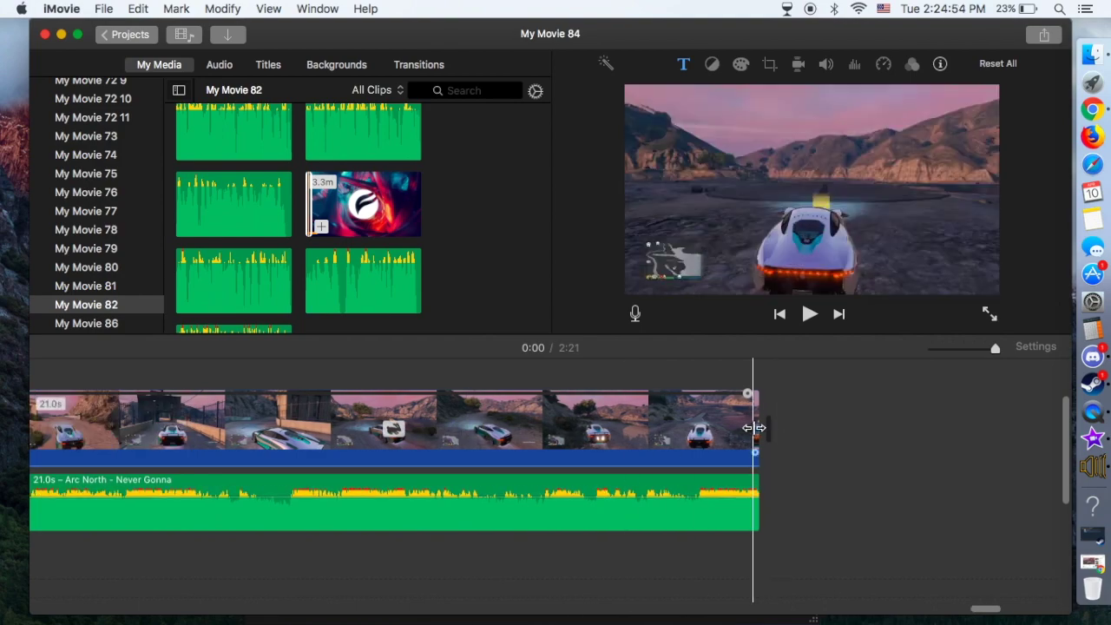
Trim the opening of the music to leave 17.2 seconds, realign it with the GTA clip's start, and extend its end to 21.0 seconds
left_click(694, 427)
scroll(652, 436, "up", 2)
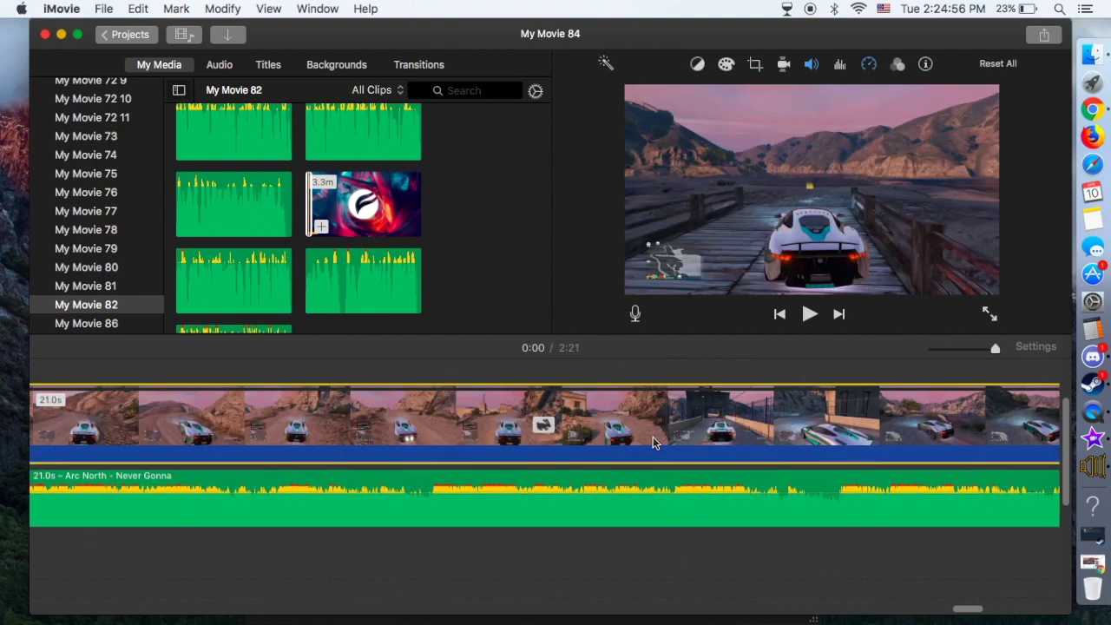
scroll(556, 466, "left", 5)
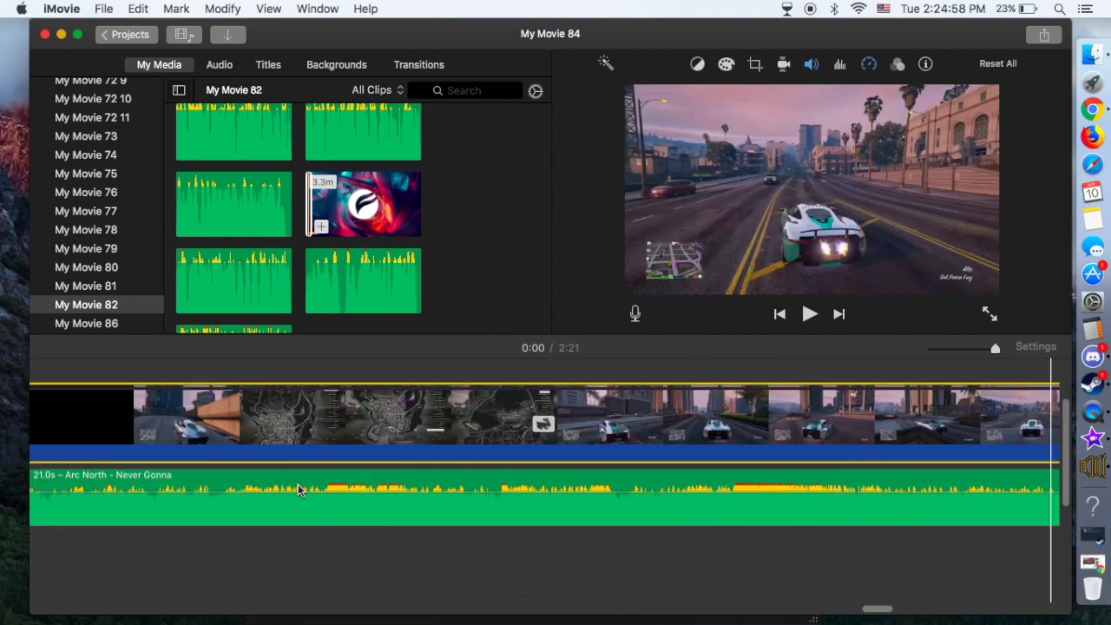
scroll(331, 487, "left", 5)
left_click_drag(169, 473, 188, 507)
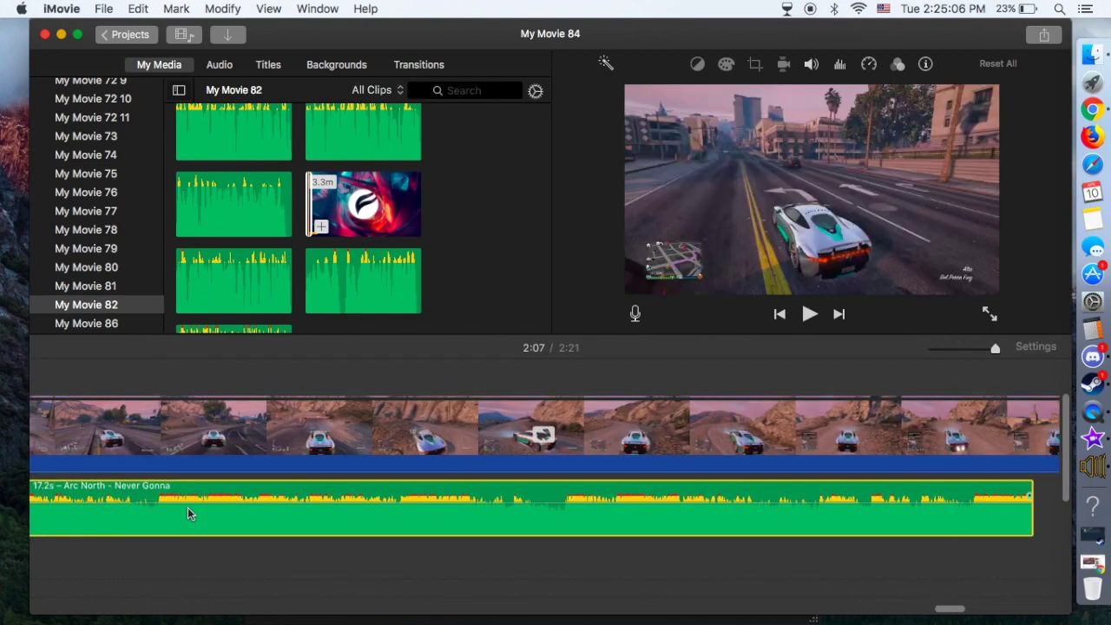
left_click_drag(187, 506, 1016, 518)
Play the ending and the opening of the GTA clip to check how the music lines up with the footage
key("space")
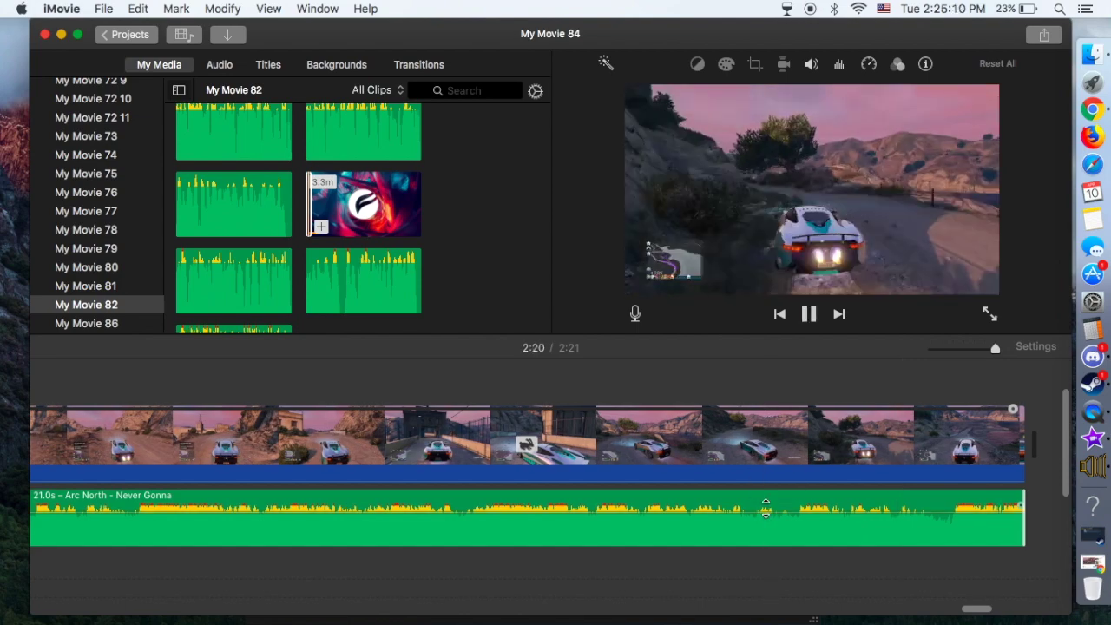
key("space")
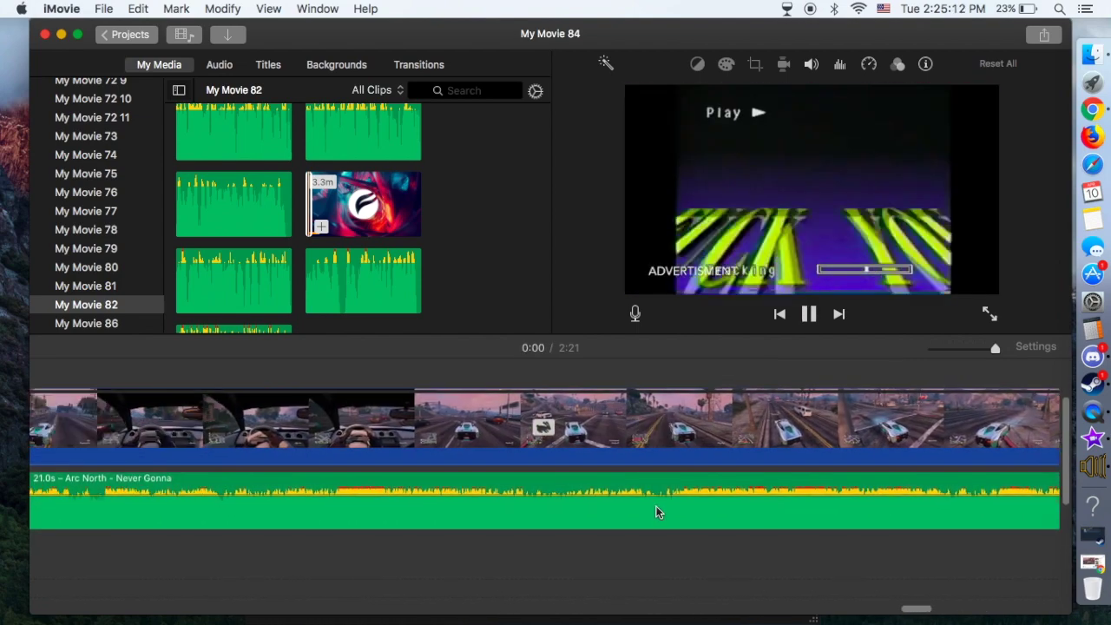
key("space")
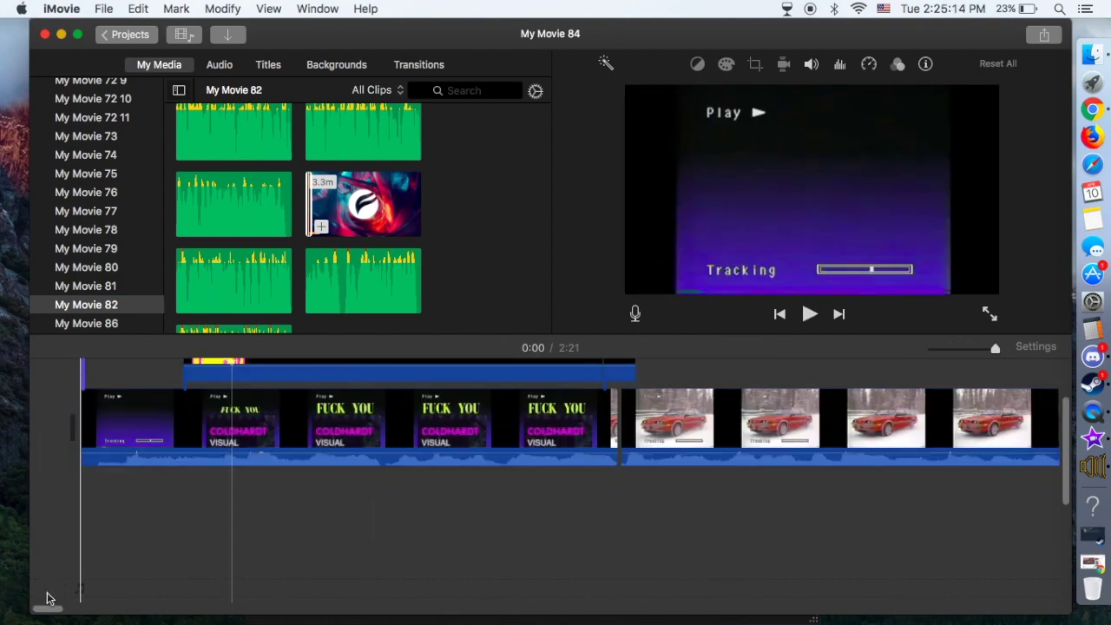
scroll(48, 610, "right", 15)
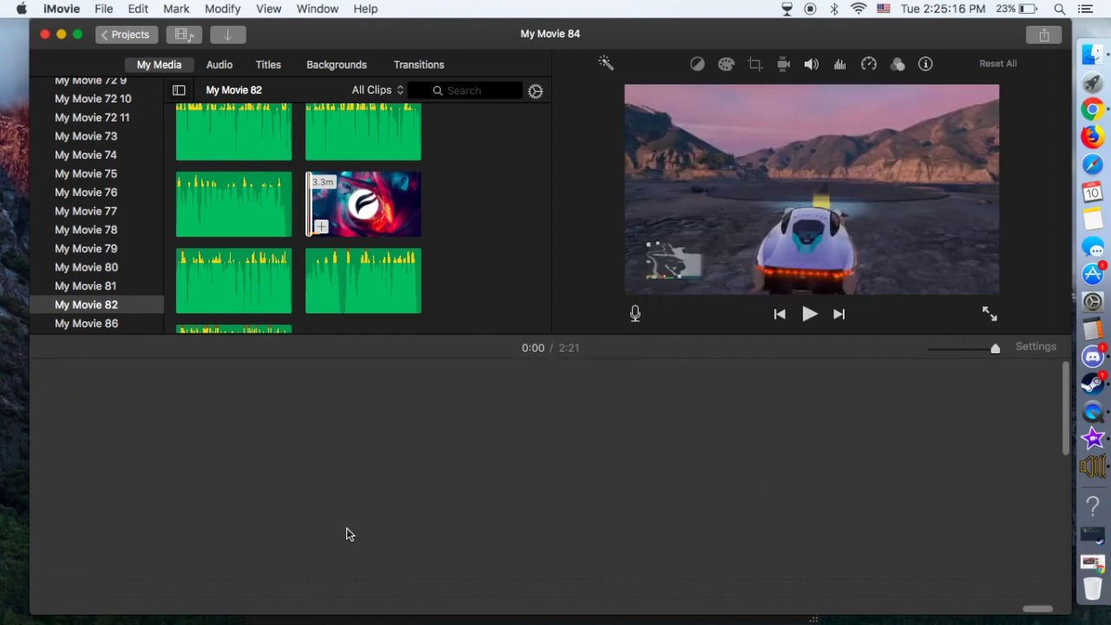
scroll(346, 528, "left", 10)
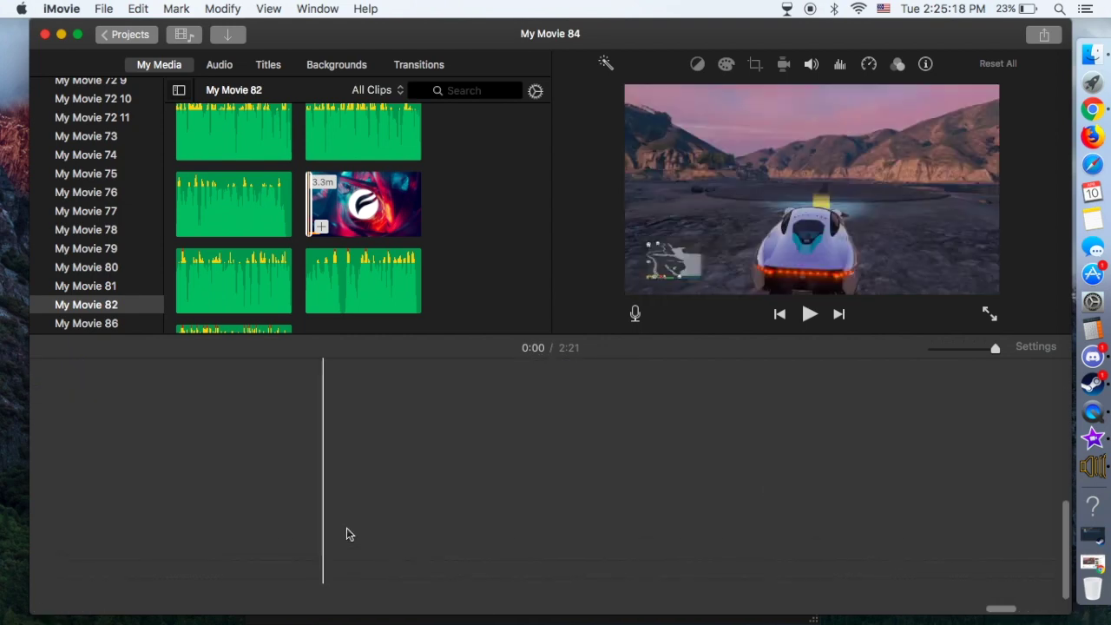
scroll(346, 533, "left", 6)
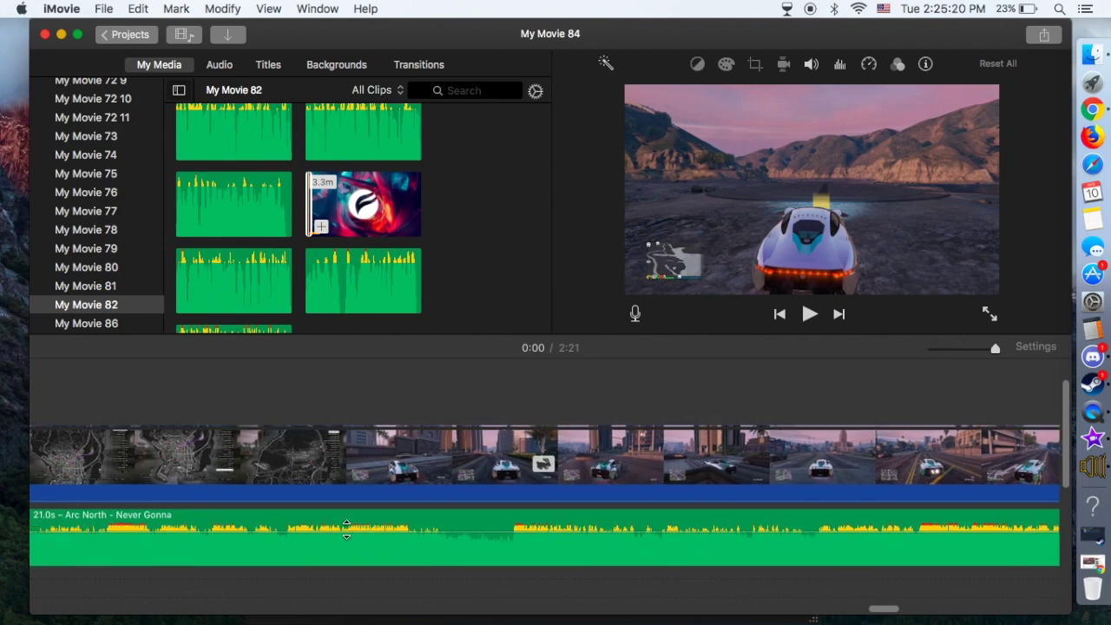
key("space")
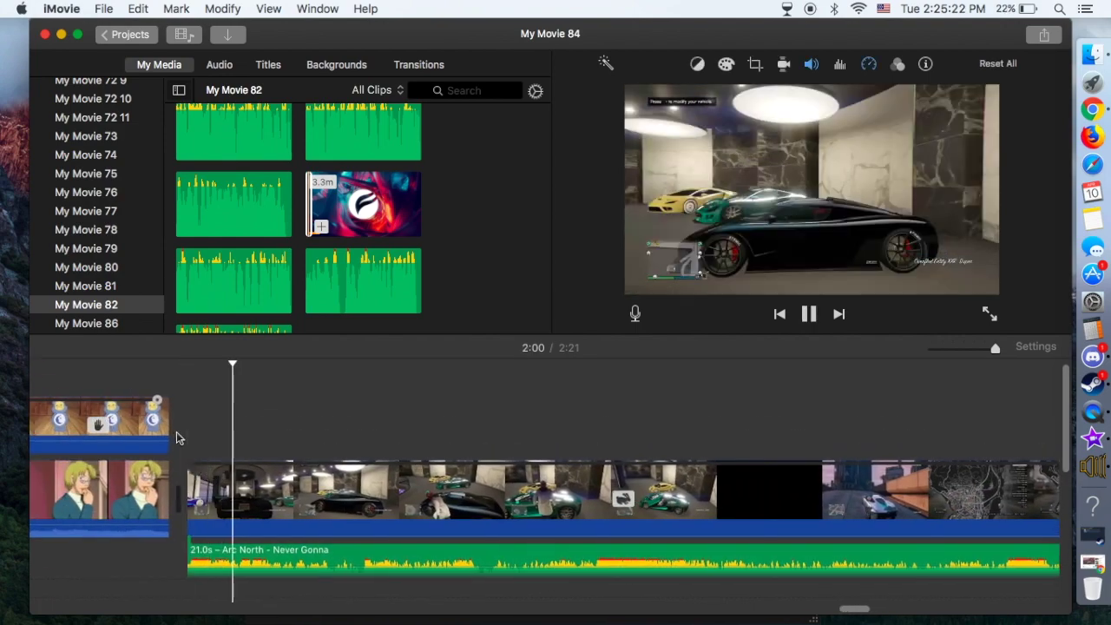
key("space")
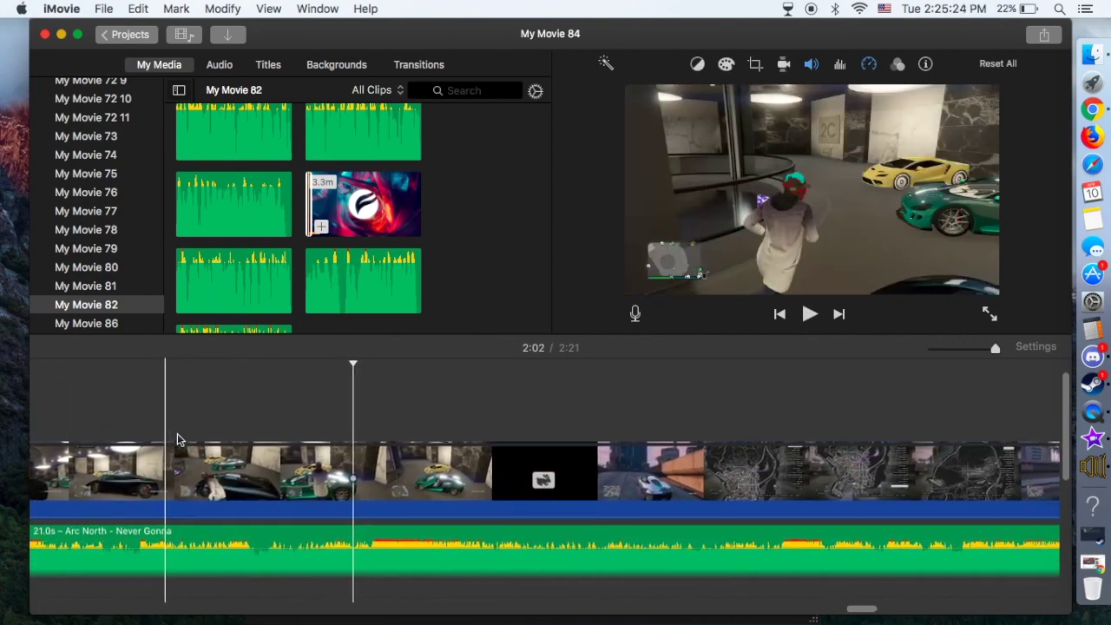
Extend the opening of the music to 22.9 seconds, keeping its start at the beginning of the GTA clip
scroll(177, 433, "left", 5)
left_click_drag(249, 524, 75, 506)
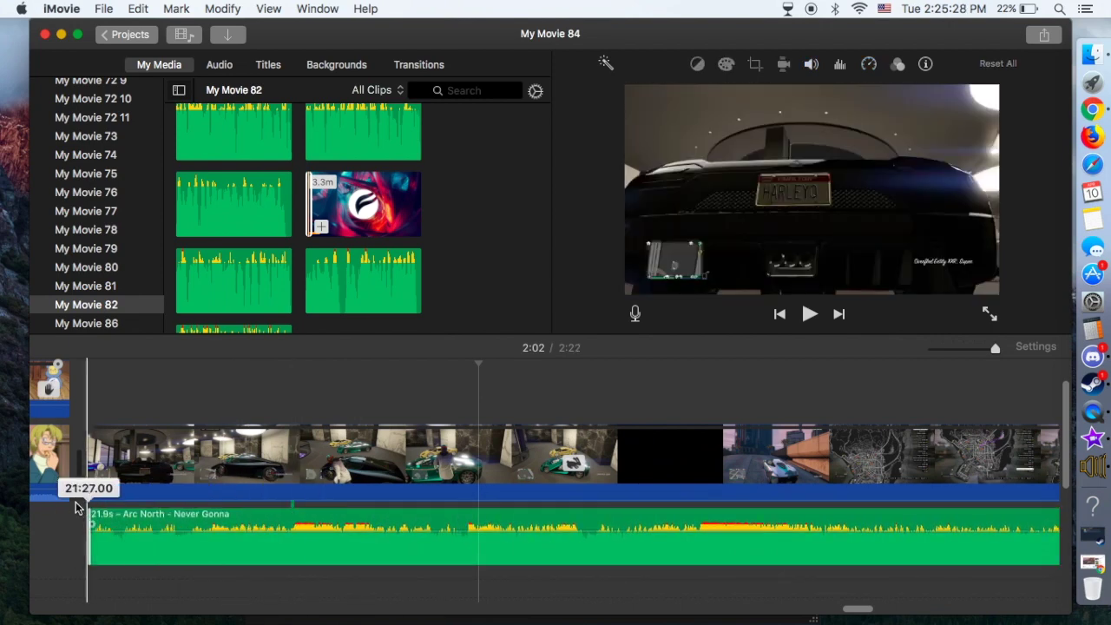
left_click_drag(153, 521, 93, 517)
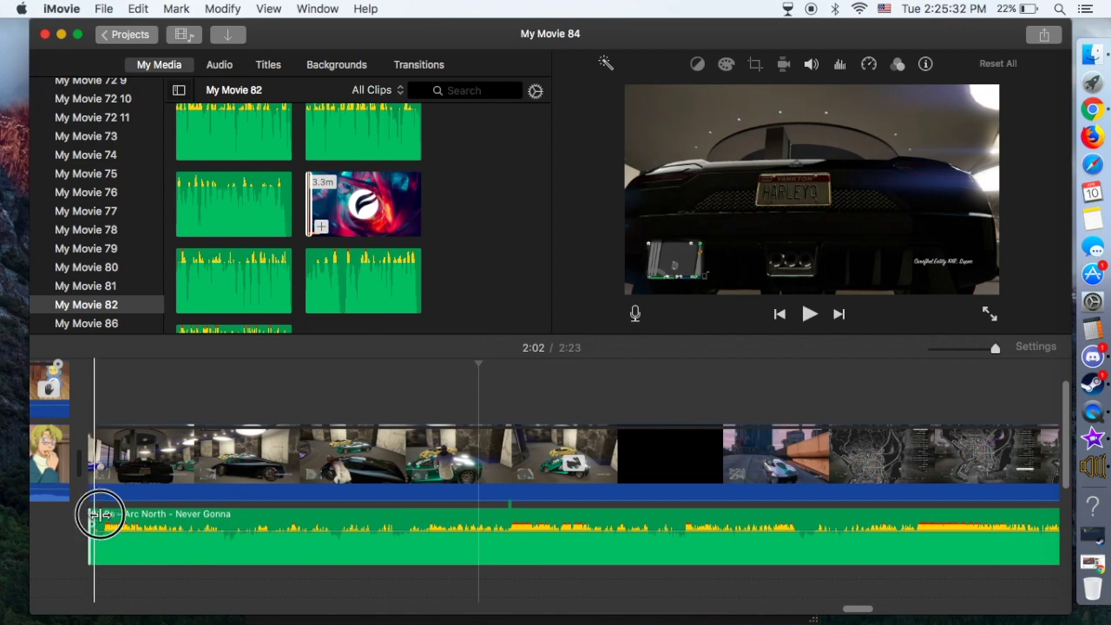
left_click_drag(103, 519, 129, 518)
Extend the opening of the GTA clip to 21.8 seconds and shift the music earlier to match
mouse_move(98, 467)
left_mouse_down()
mouse_move(30, 454)
mouse_move(86, 460)
left_mouse_up()
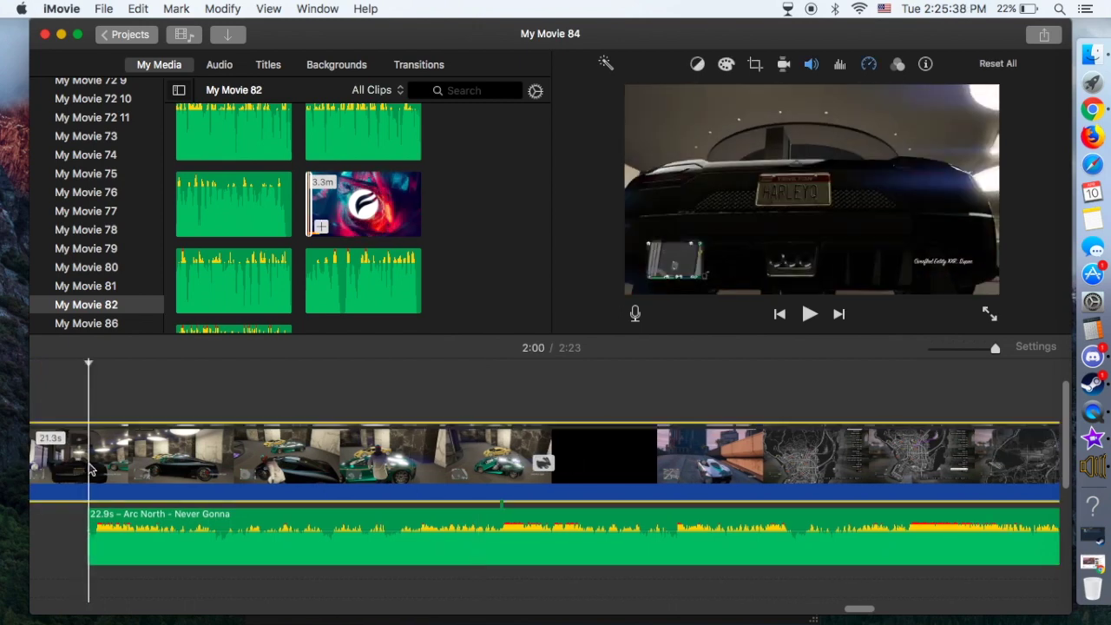
right_click(90, 468)
left_click(278, 556)
scroll(303, 547, "left", 3)
left_click_drag(331, 533, 265, 529)
left_click_drag(211, 460, 124, 460)
left_click_drag(233, 516, 142, 513)
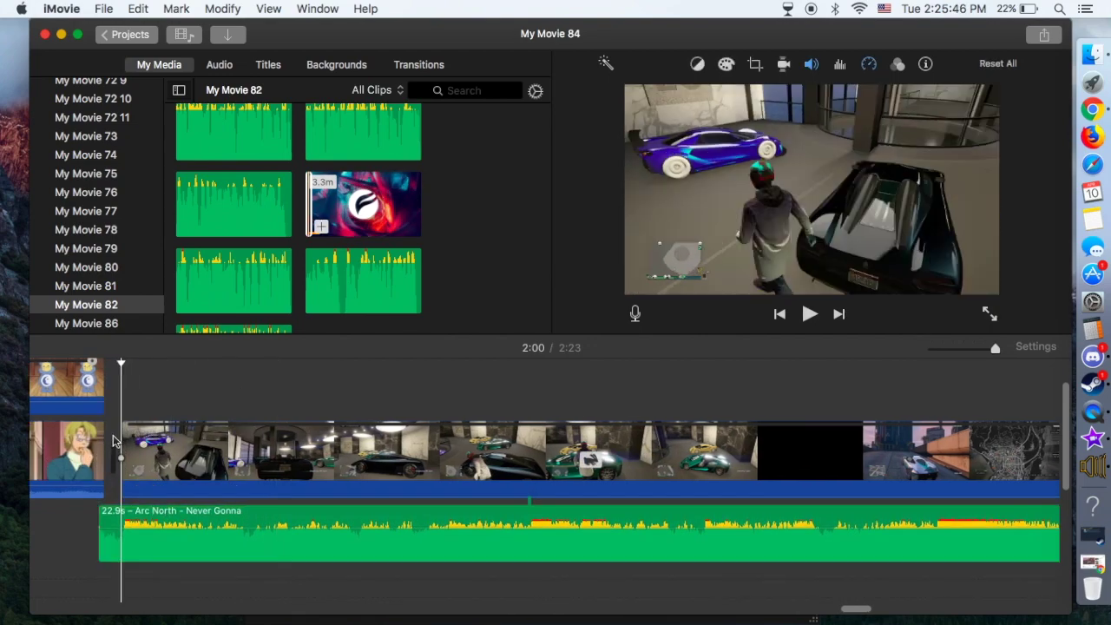
Extend the opening of the music to 24.1 seconds, align it with the GTA clip's start, and play the result
key("space")
left_click_drag(156, 515, 108, 521)
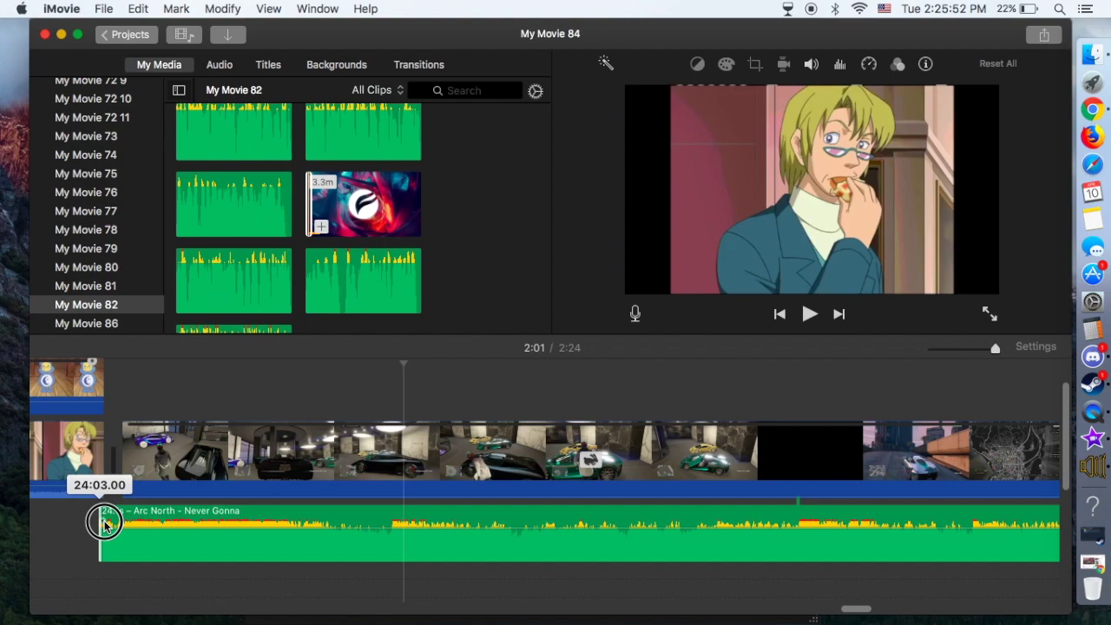
mouse_move(121, 457)
left_mouse_down()
mouse_move(20, 457)
mouse_move(101, 456)
left_mouse_up()
left_click(156, 510)
left_click_drag(156, 511, 136, 511)
key("space")
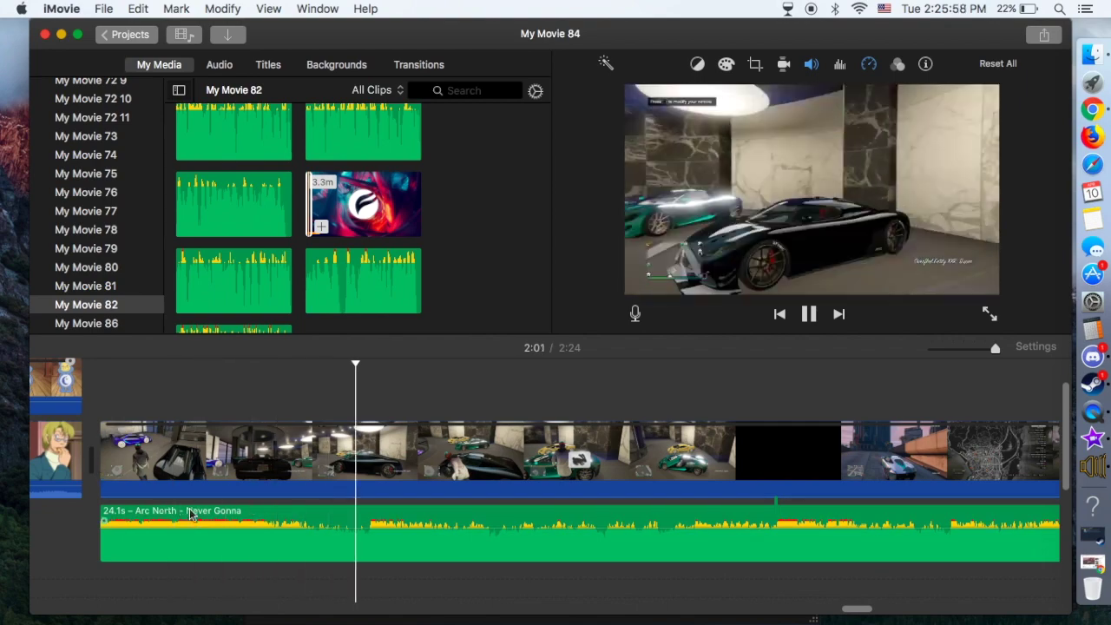
Extend the opening of the GTA clip to 22.3 seconds, realign the music with its new start, and play it
left_click_drag(224, 514, 311, 512)
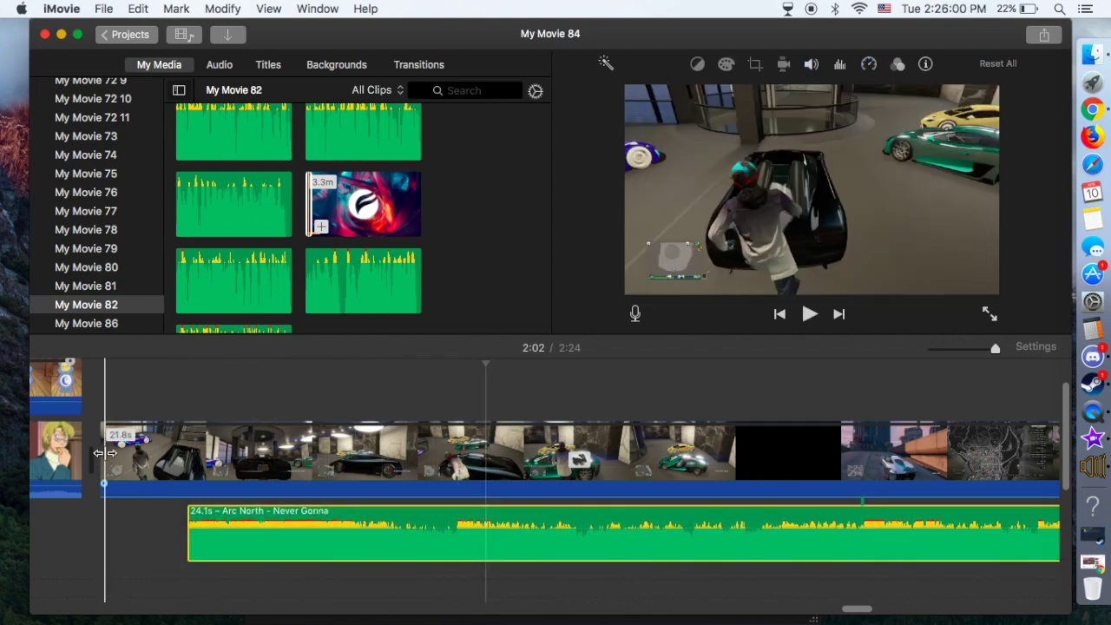
left_click_drag(100, 452, 75, 446)
left_click_drag(203, 512, 77, 512)
key("slash")
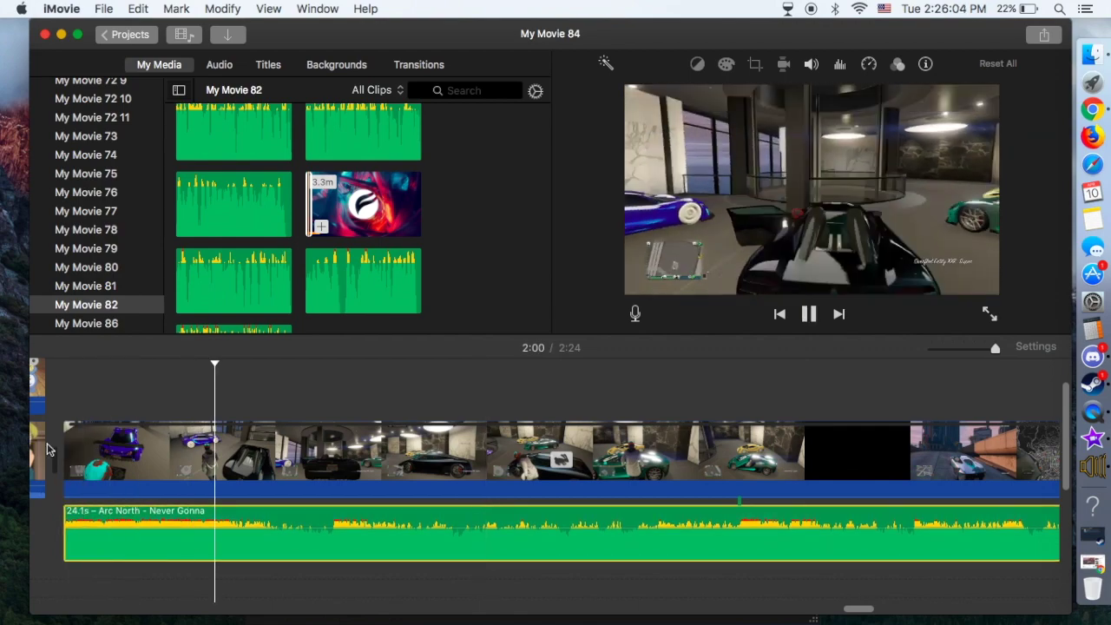
Extend the opening of the music to 24.5 seconds so it starts together with the GTA clip
left_click_drag(68, 453, 276, 476)
left_click_drag(364, 513, 311, 513)
left_click(295, 491)
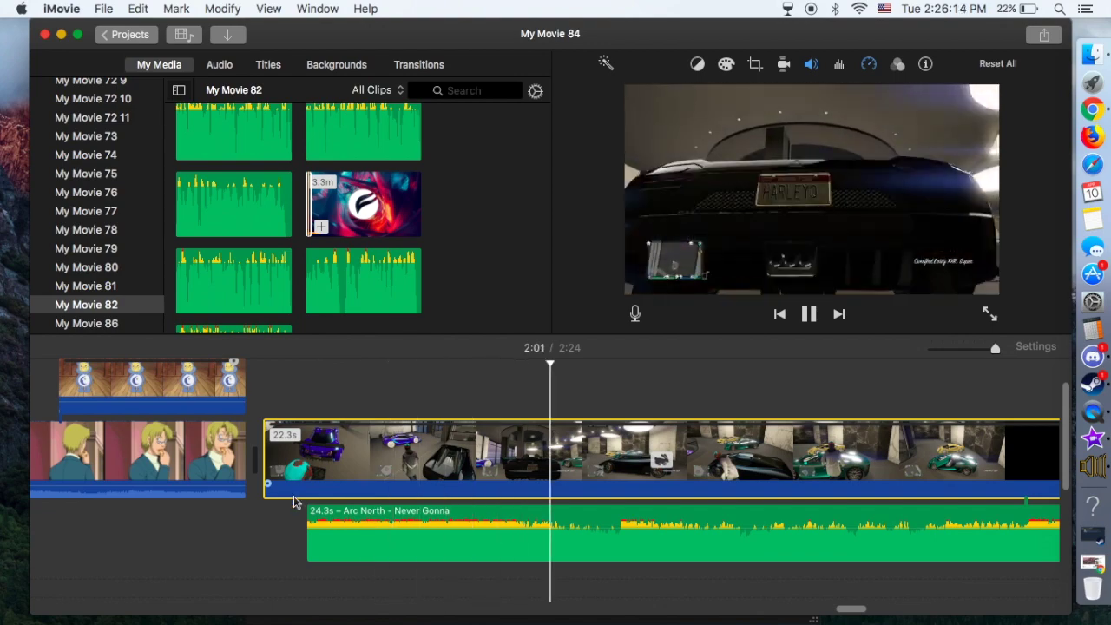
left_click_drag(310, 519, 290, 514)
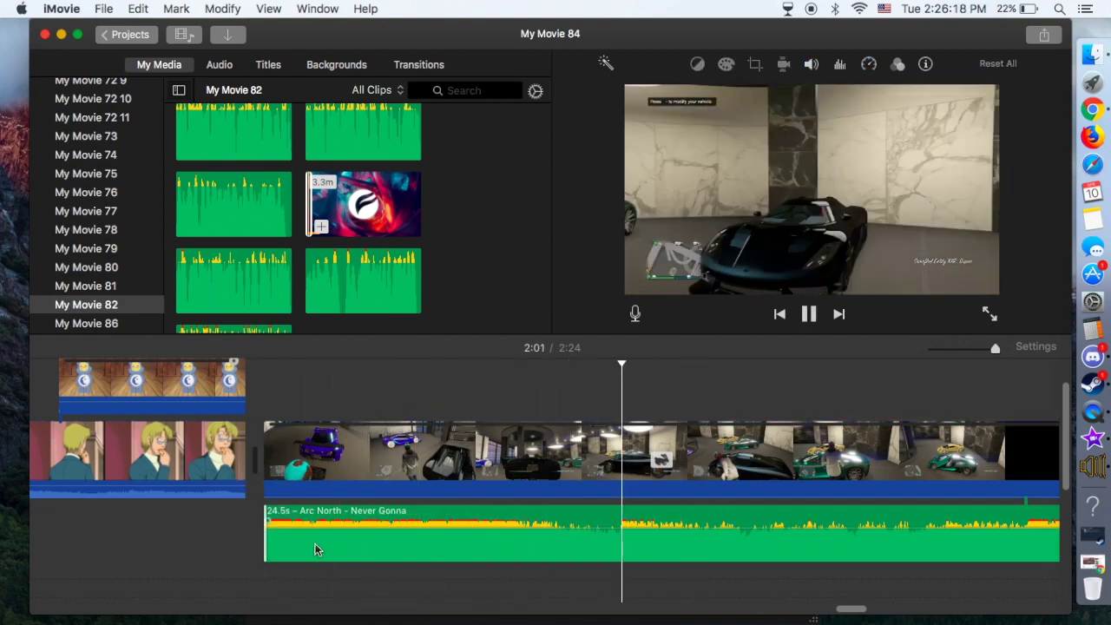
Play the end of the GTA clip to compare where the footage and the music finish
scroll(315, 546, "right", 10)
scroll(316, 546, "left", 8)
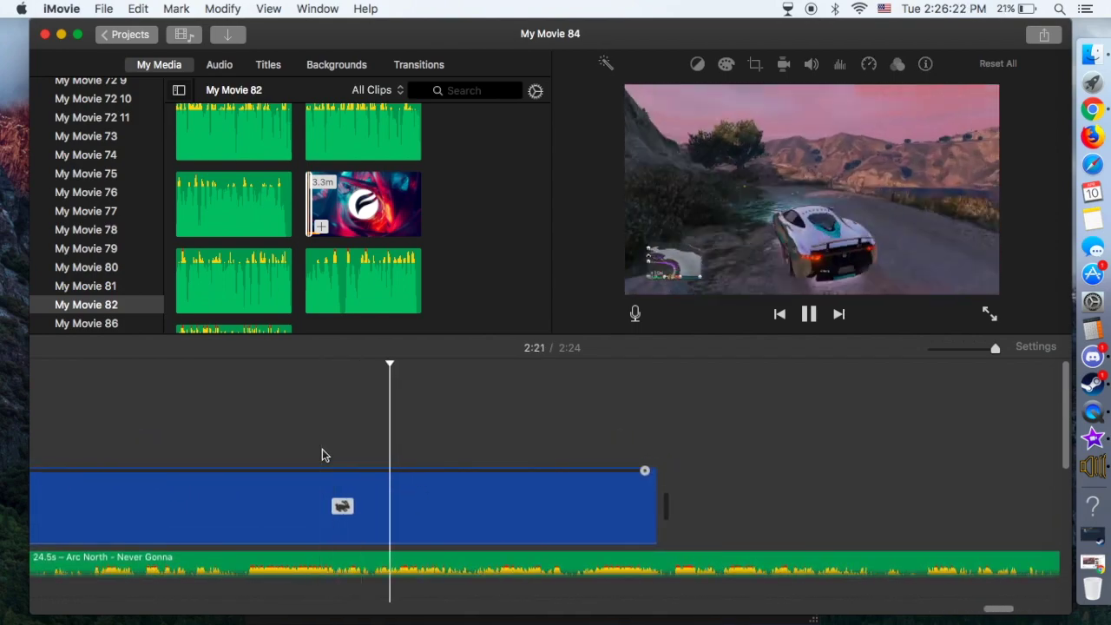
key("space")
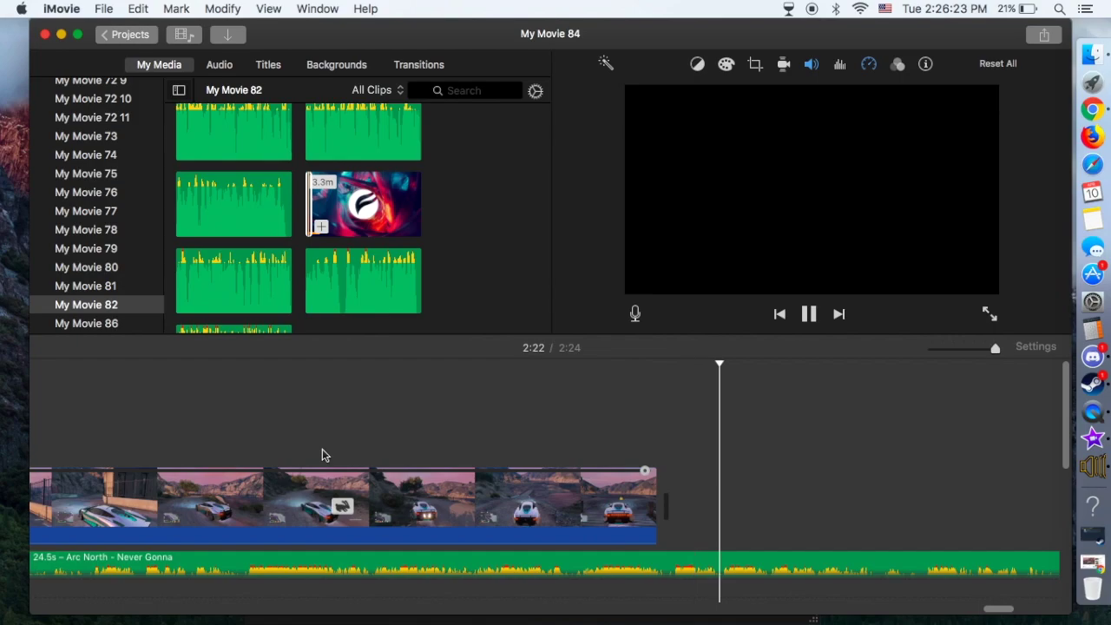
scroll(322, 451, "left", 5)
key("space")
Play the middle of the GTA clip from several points to find a suitable place to cut the music
scroll(334, 434, "left", 7)
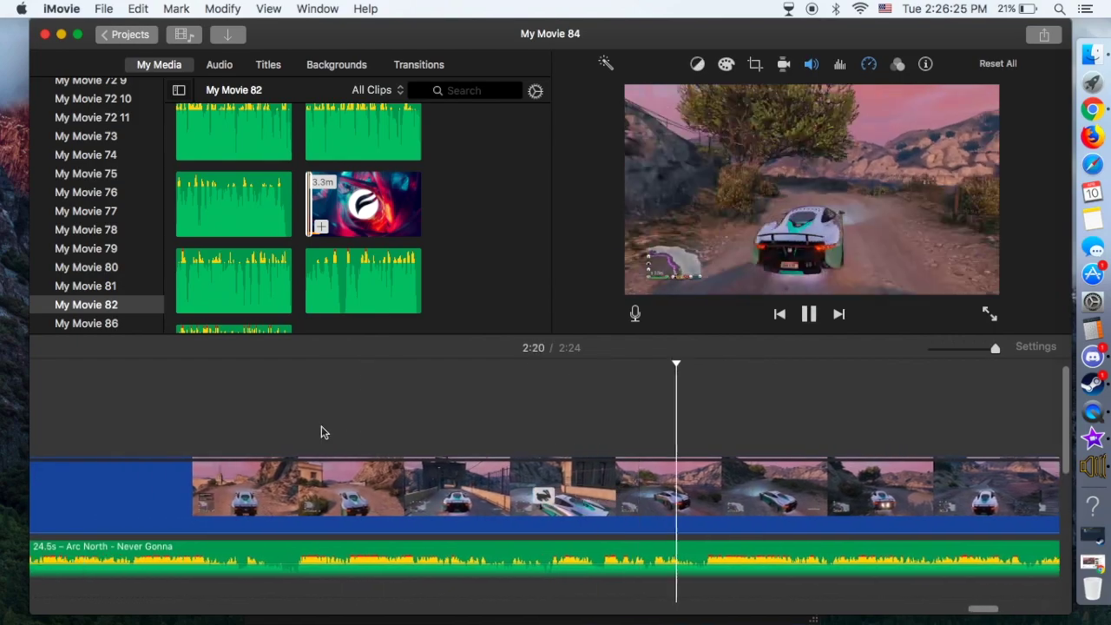
scroll(278, 423, "left", 10)
scroll(280, 416, "down", 1)
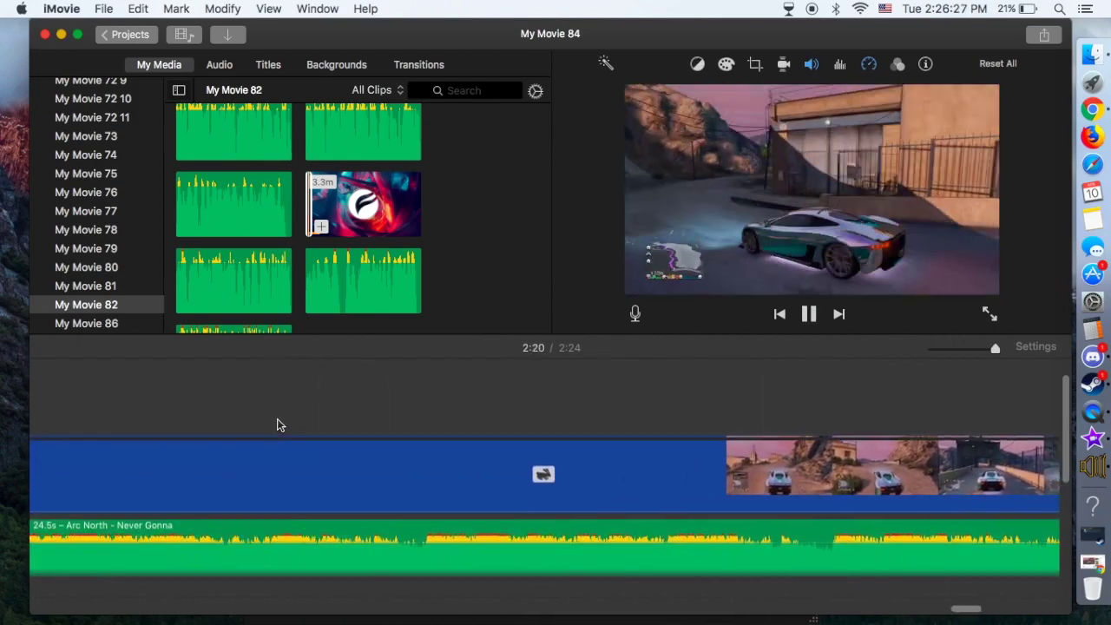
scroll(289, 390, "left", 10)
scroll(289, 390, "down", 1)
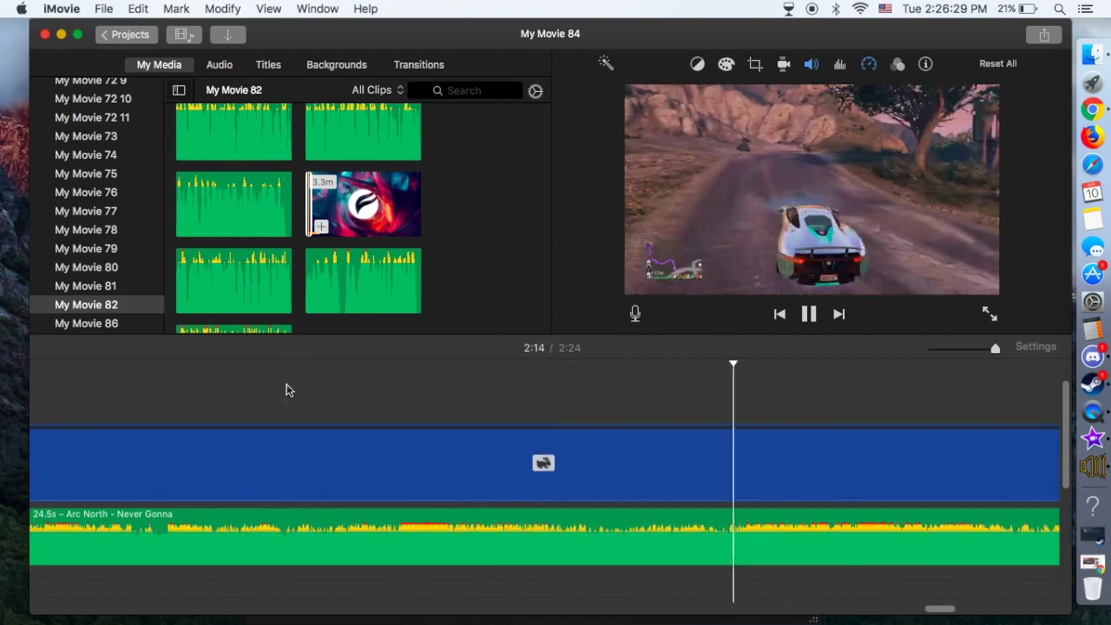
scroll(287, 389, "right", 5)
scroll(286, 389, "up", 1)
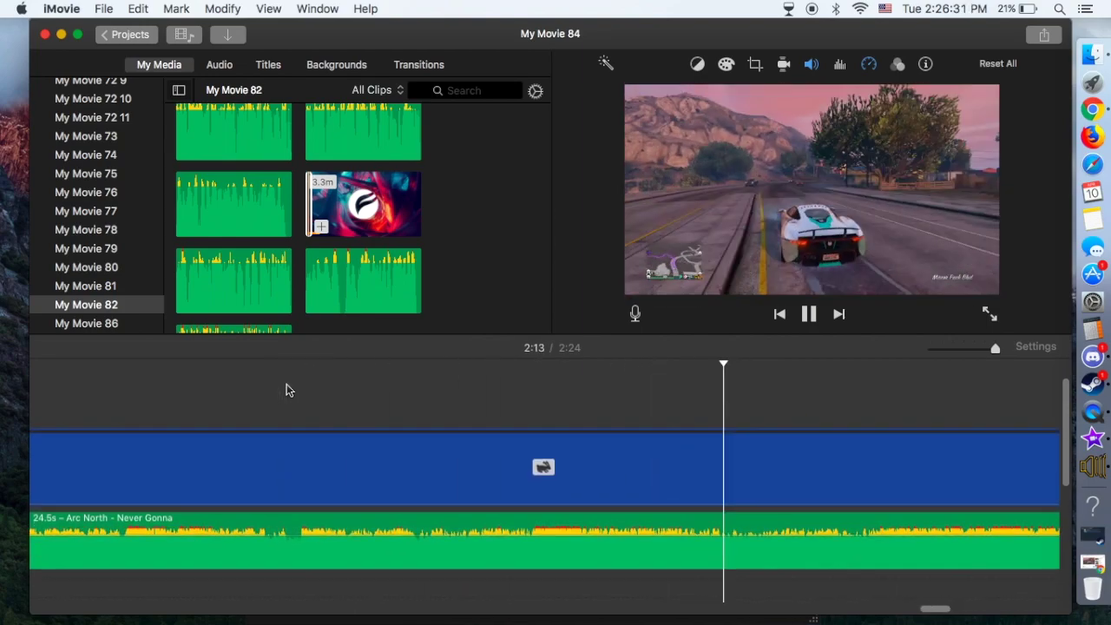
key("space")
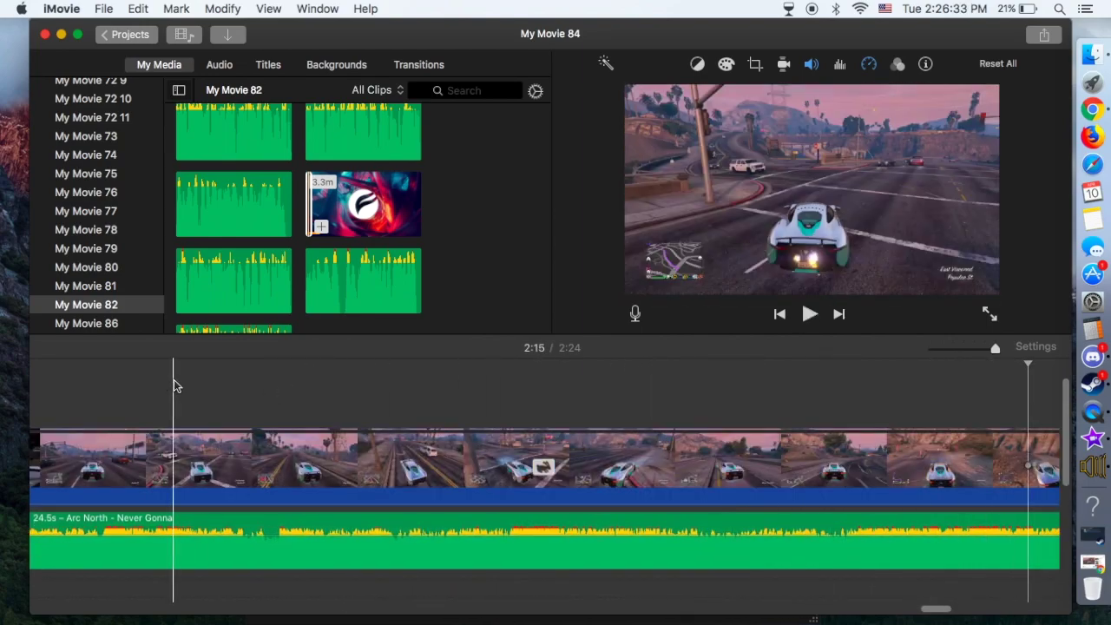
Split the music under the GTA clip at 2:14 and delete its first part, keeping the last 10.1 seconds
scroll(173, 384, "right", 3)
left_click(621, 529)
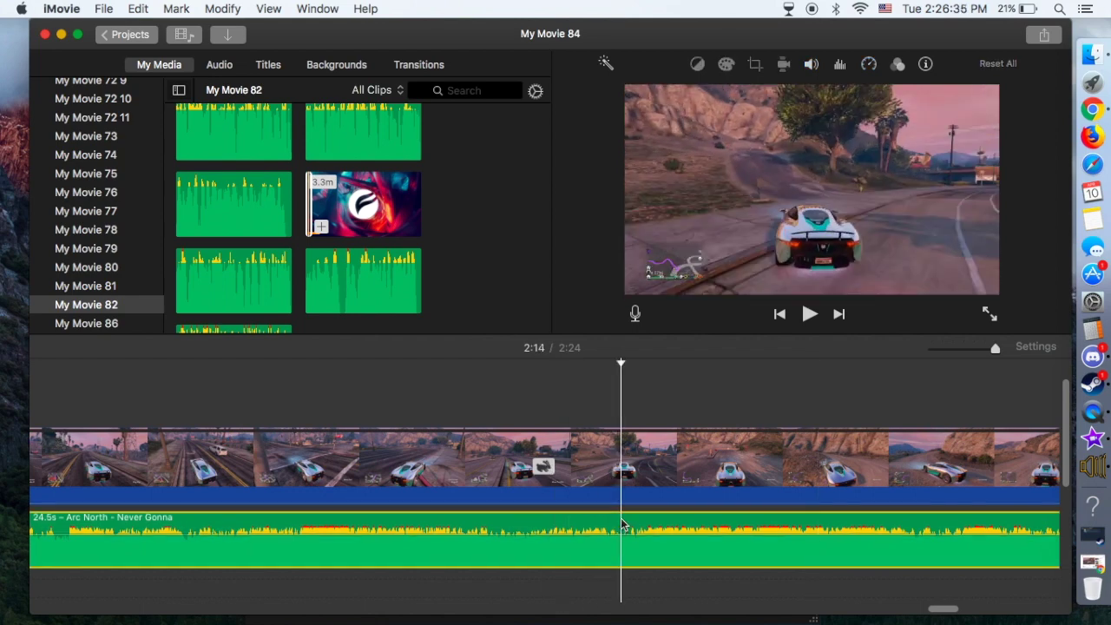
right_click(621, 530)
left_click(659, 463)
right_click(511, 523)
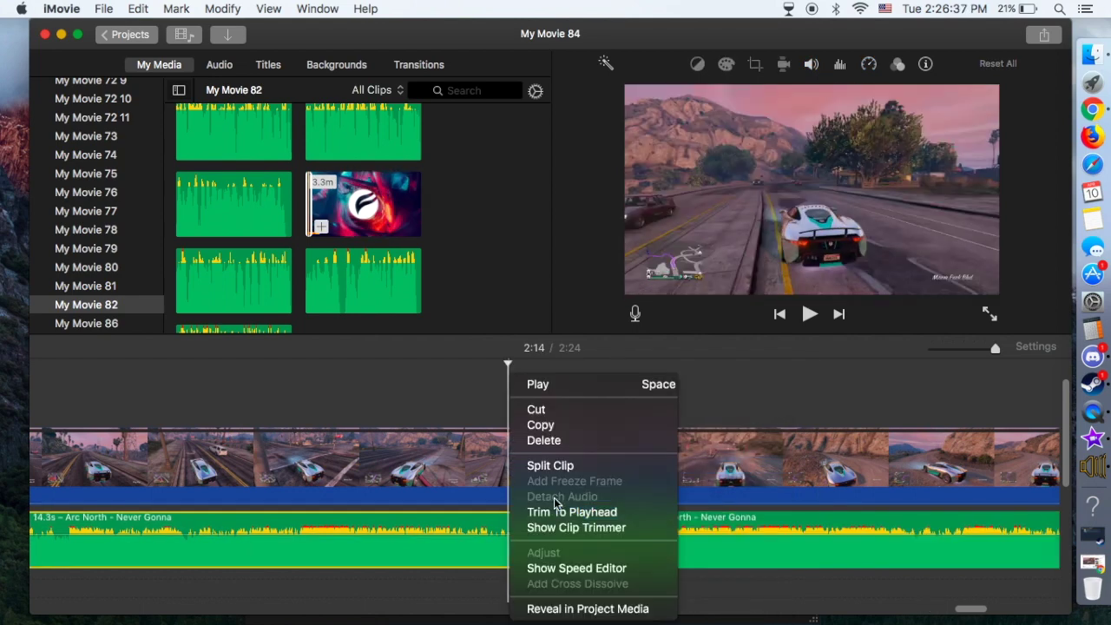
left_click(546, 440)
Move the 10.1-second music piece earlier under the GTA clip, extend its start to 19.4 seconds and play the result
left_click_drag(688, 518, 288, 525)
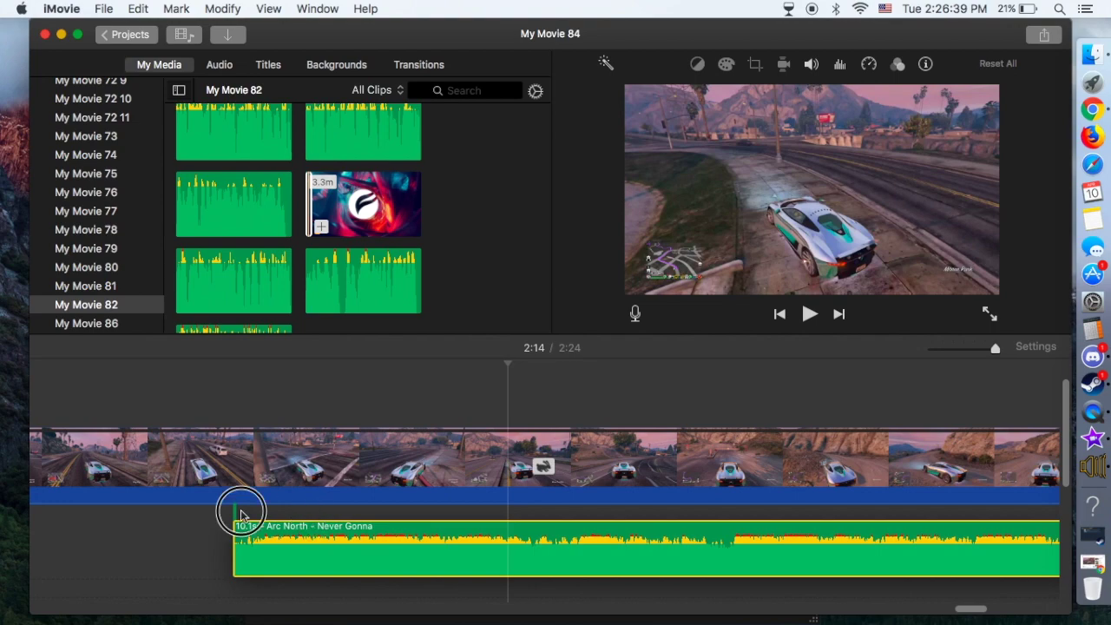
scroll(347, 516, "left", 5)
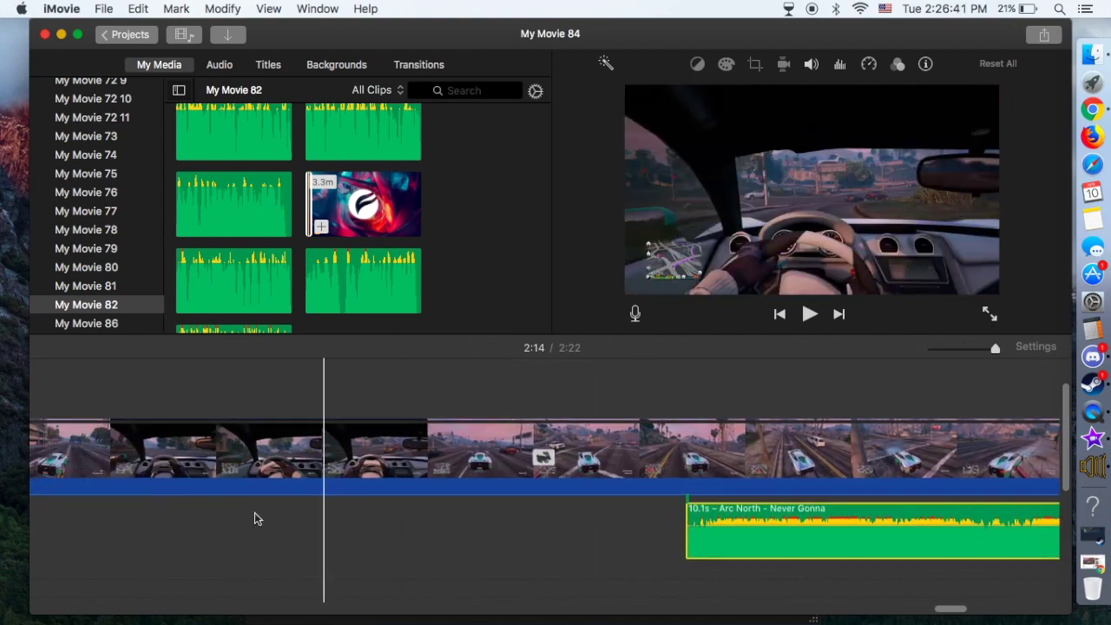
left_click_drag(462, 508, 451, 536)
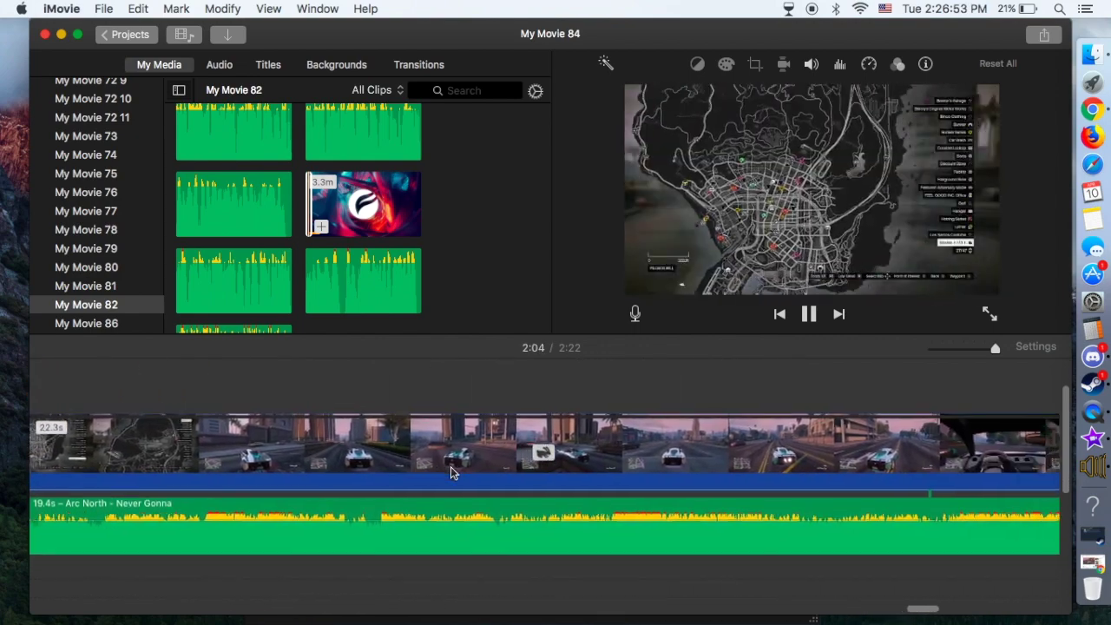
key("space")
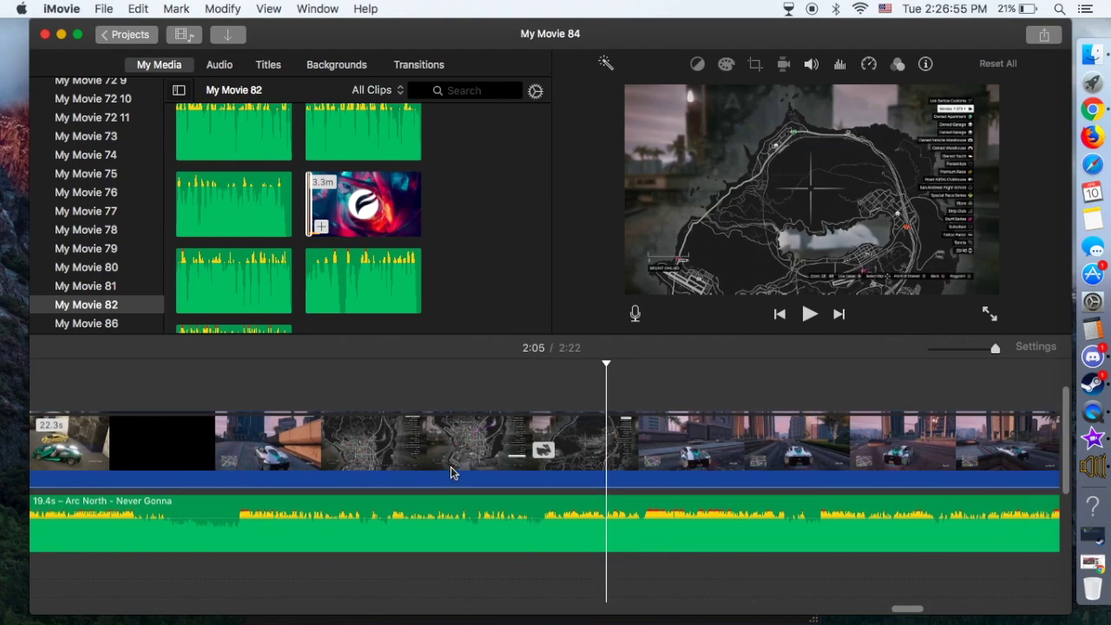
left_click(451, 498)
key("space")
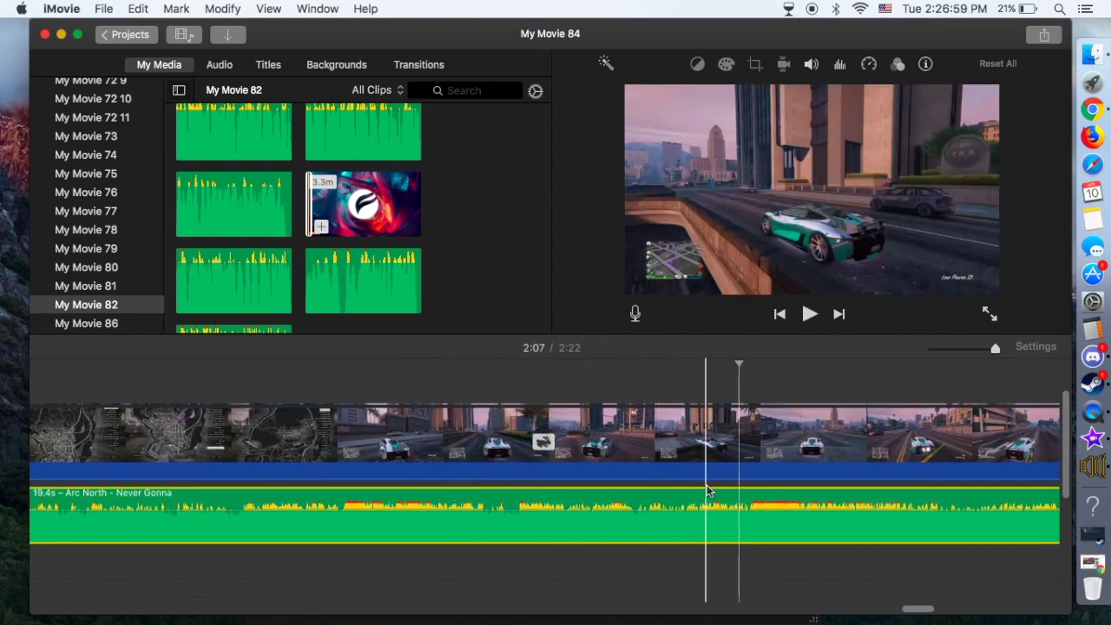
Shift the 19.4-second music earlier on the timeline so it overlaps the start of the GTA clip
scroll(722, 499, "left", 3)
left_click_drag(872, 495, 150, 483)
scroll(147, 484, "left", 10)
scroll(148, 484, "left", 10)
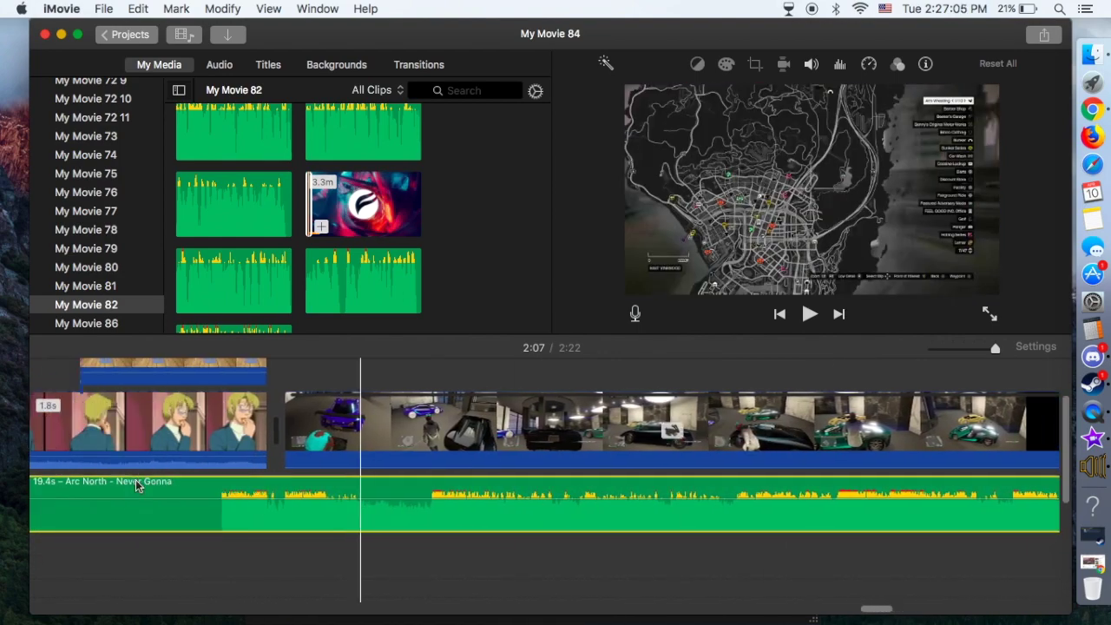
Split the music at 2:00, where the GTA clip starts, and delete the 3.3-second part before it
right_click(422, 491)
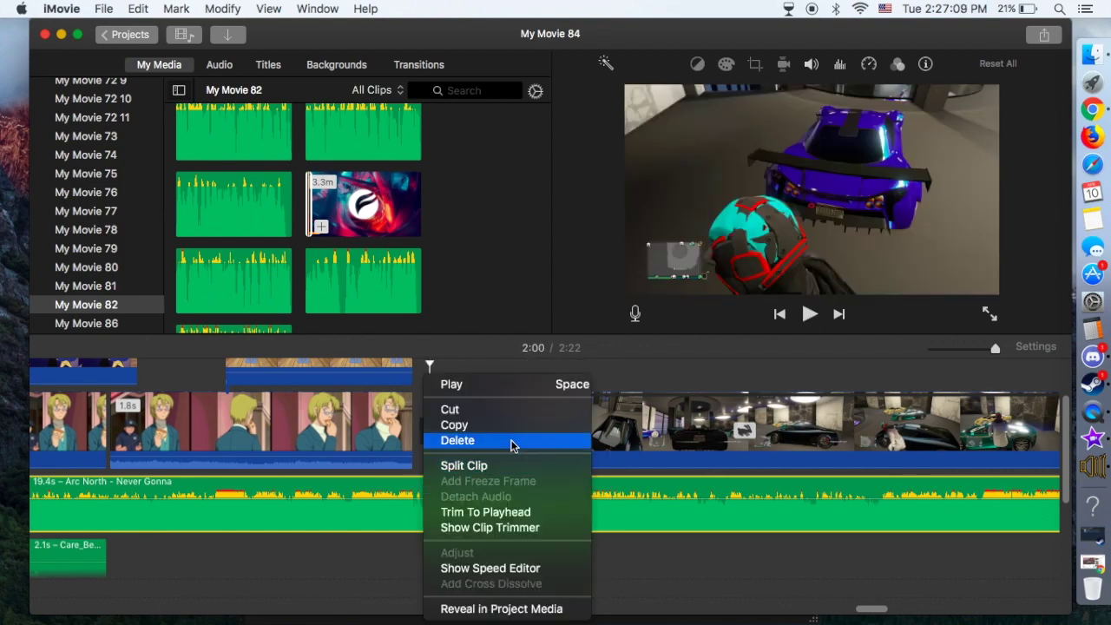
left_click(508, 463)
right_click(304, 490)
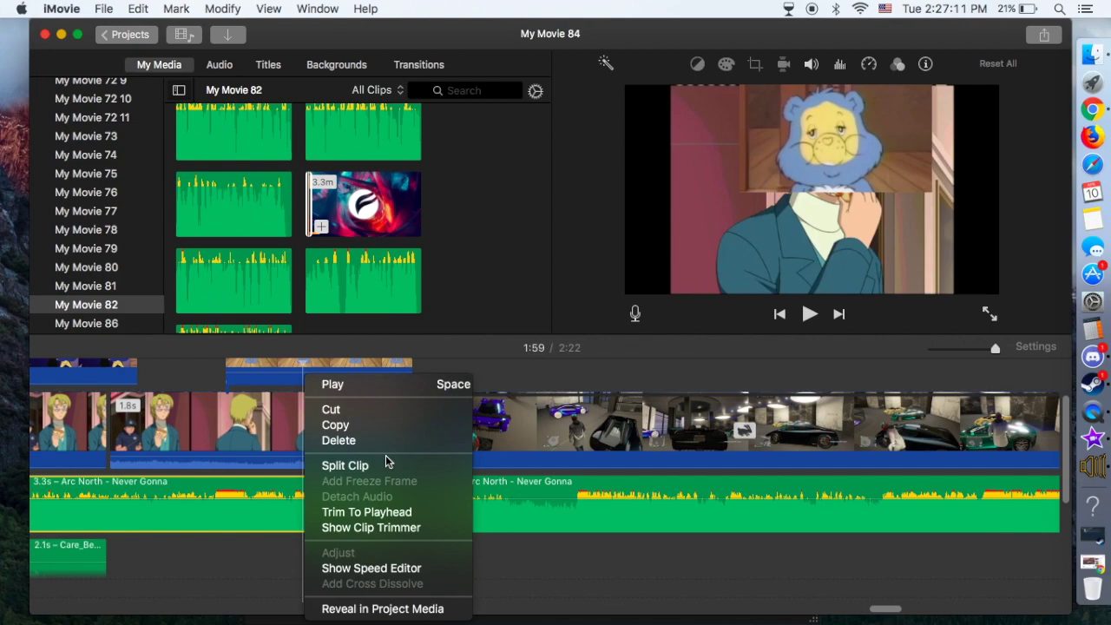
left_click(385, 440)
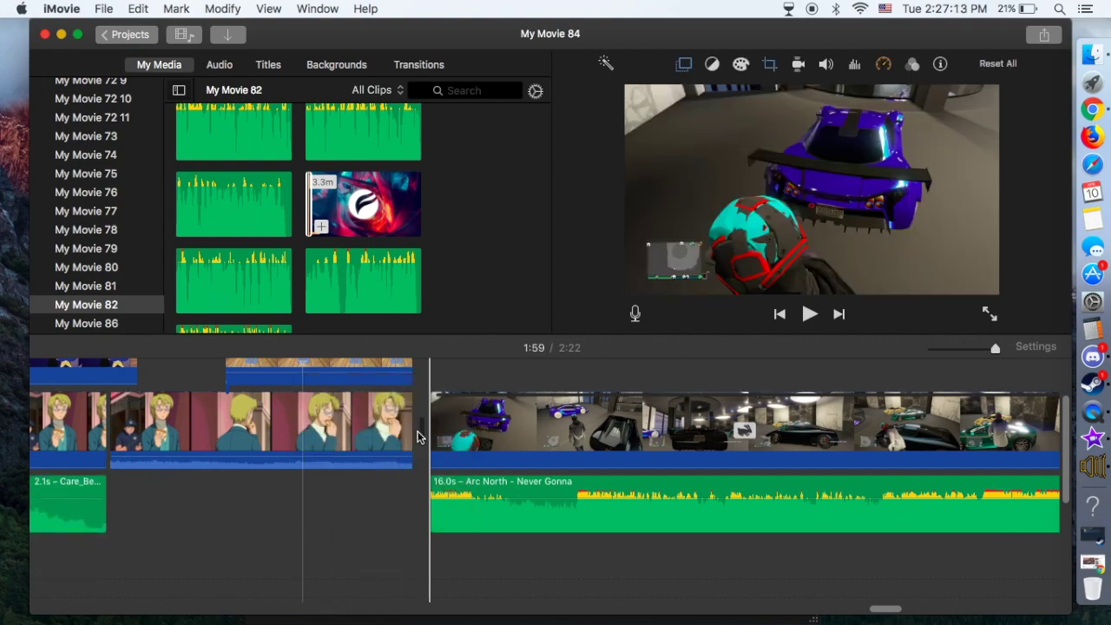
Play the GTA clip from its beginning to check how the 16.0-second music follows the footage
key("space")
scroll(417, 436, "right", 5)
scroll(418, 437, "right", 10)
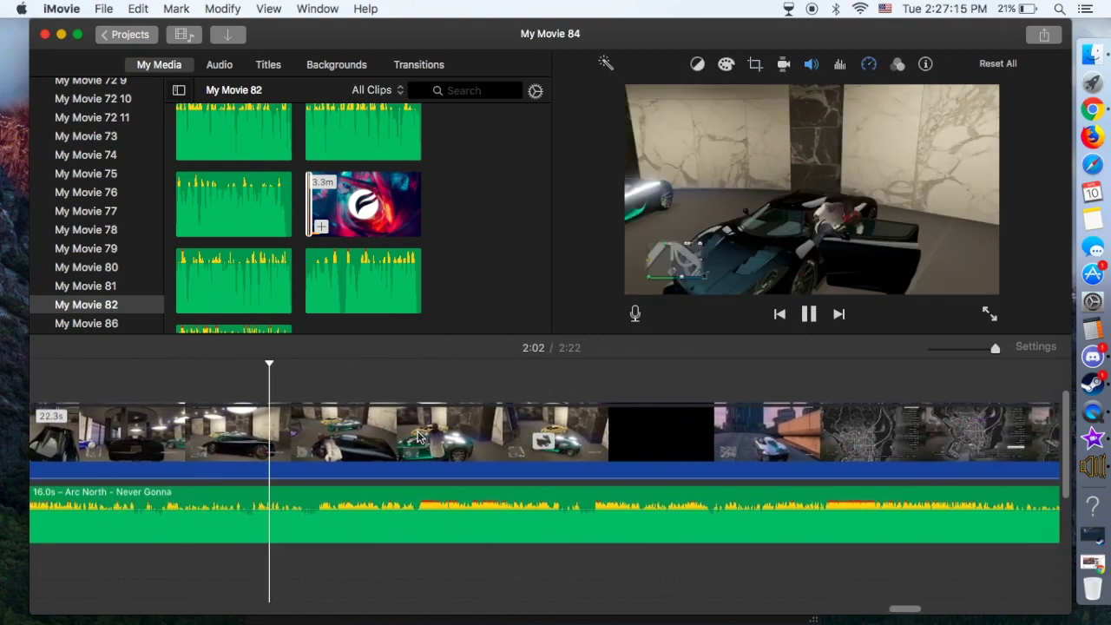
scroll(417, 437, "right", 8)
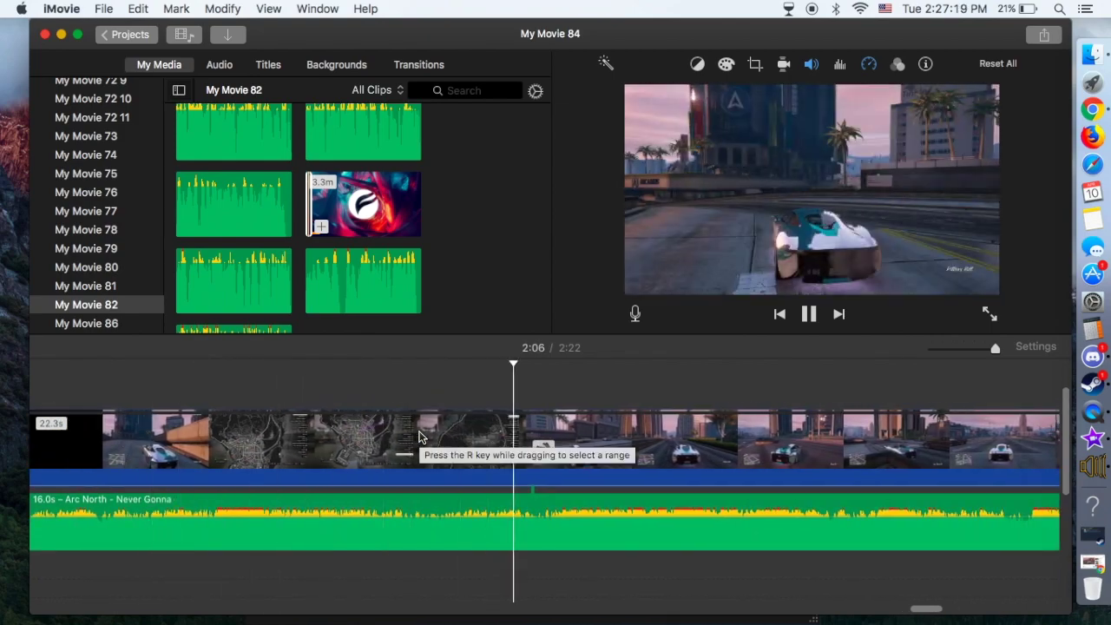
scroll(417, 436, "right", 8)
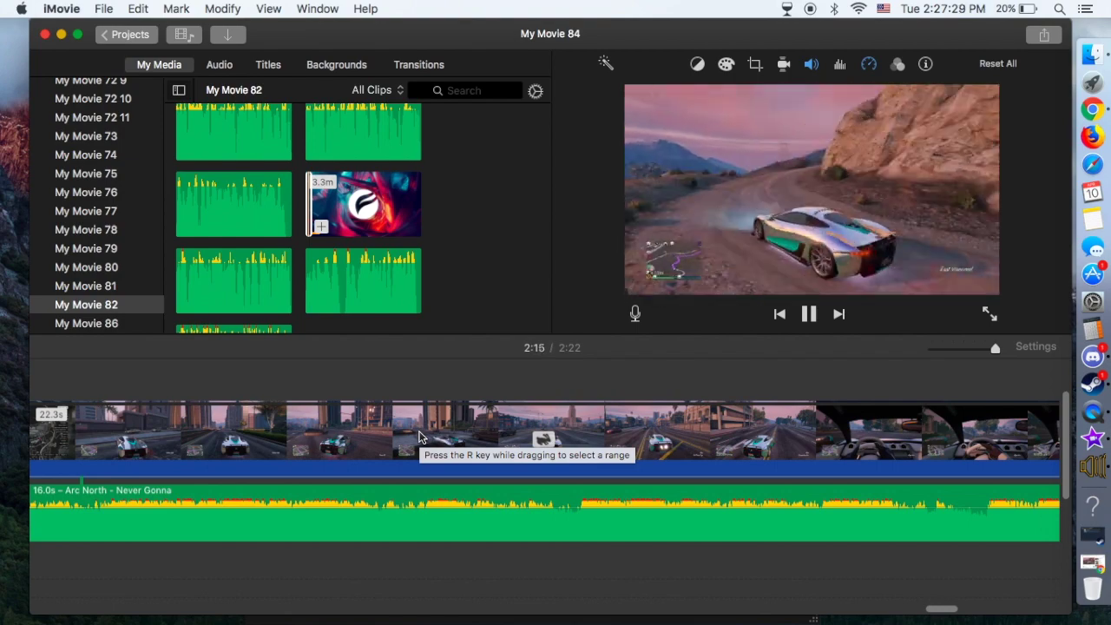
key("space")
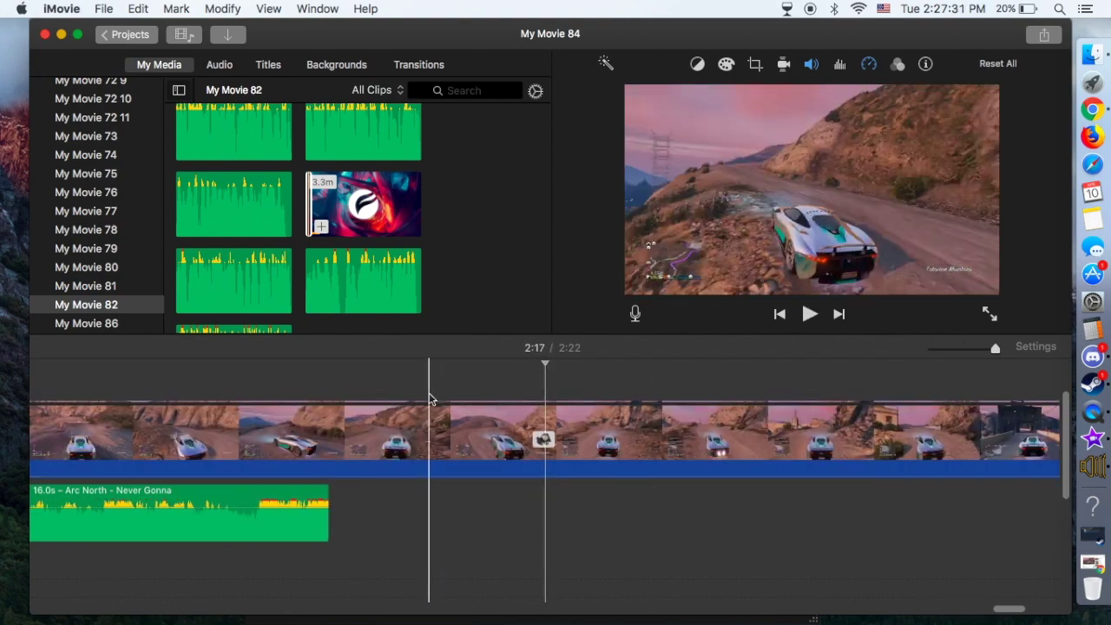
Extend the end of the music to 22.3 seconds to match the GTA clip, and play the ending
scroll(442, 459, "left", 3)
left_click_drag(447, 486, 811, 532)
scroll(811, 532, "left", 5)
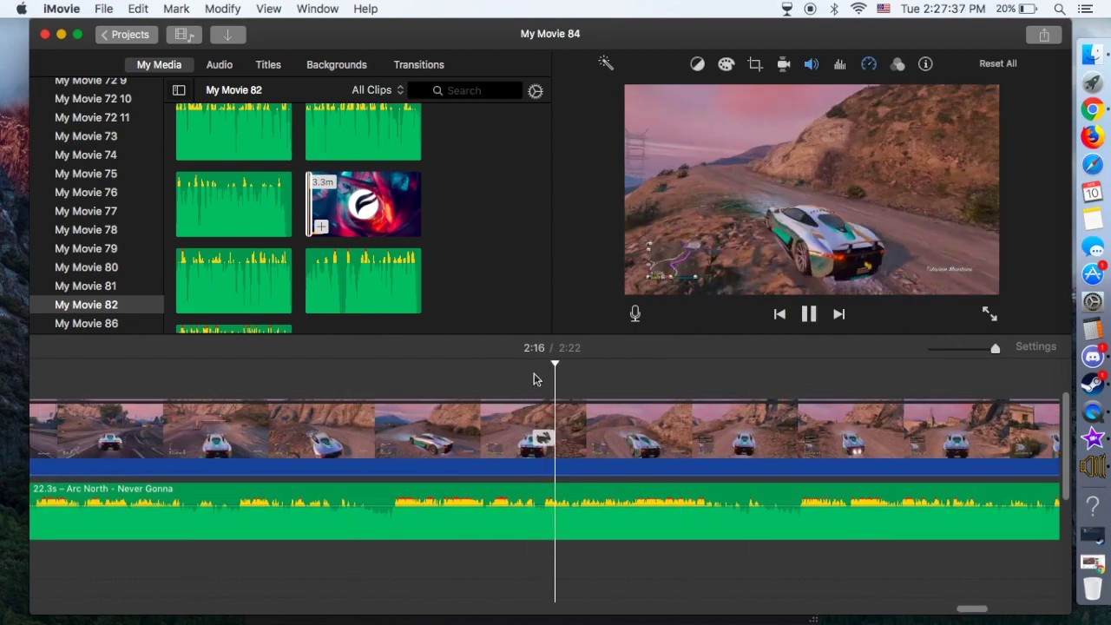
scroll(534, 375, "right", 5)
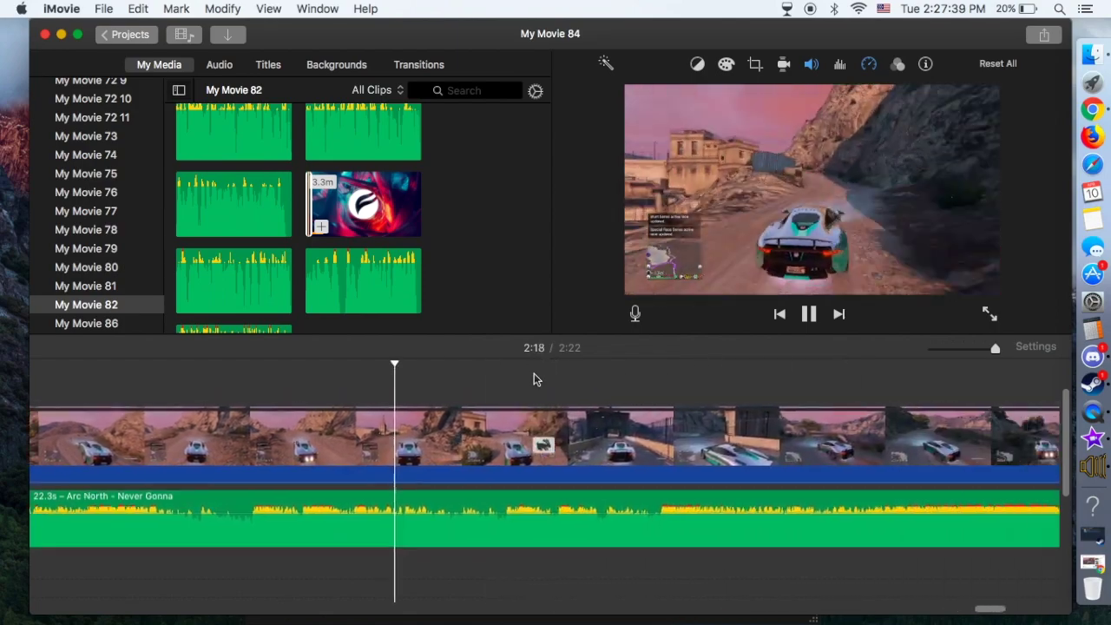
scroll(533, 377, "right", 3)
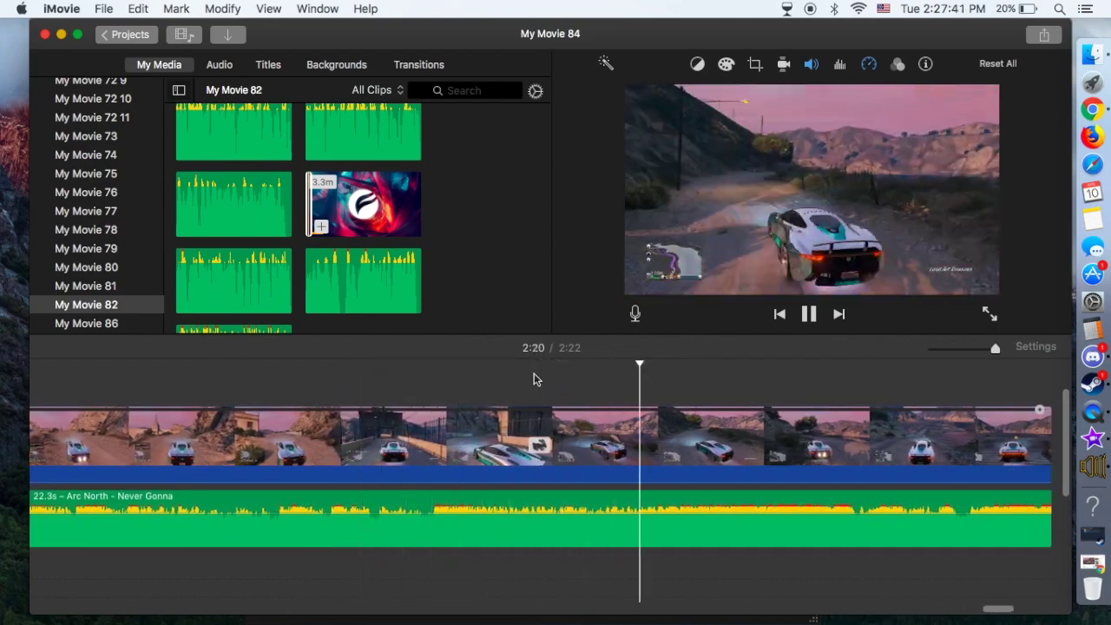
scroll(534, 378, "right", 5)
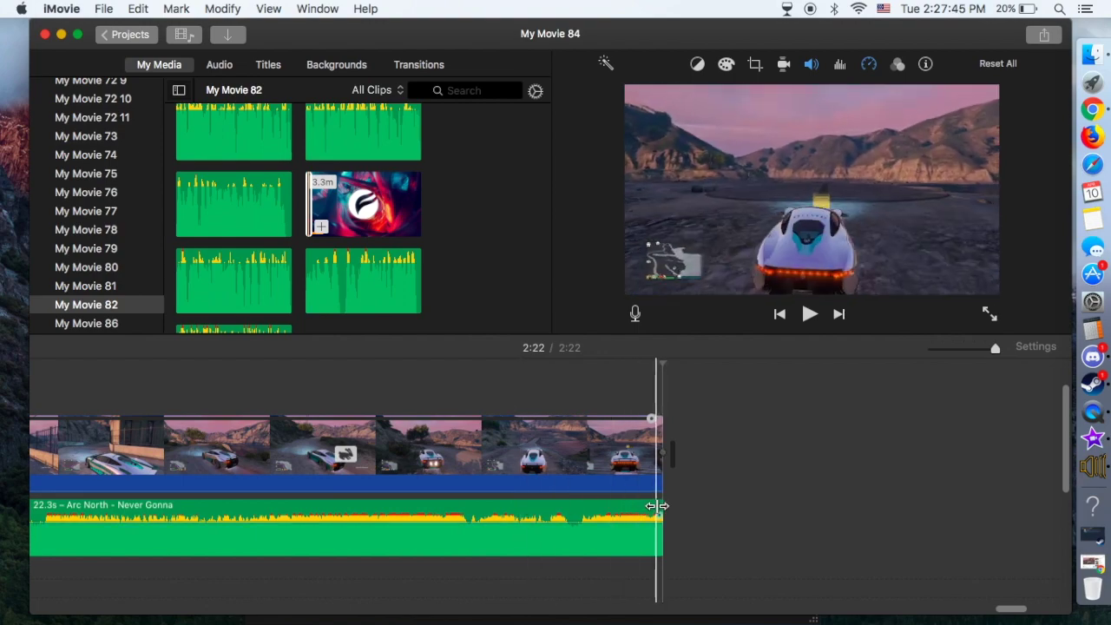
Trim the end of the music to 21.4 seconds and slide it to finish together with the GTA clip
left_click_drag(661, 513, 495, 509)
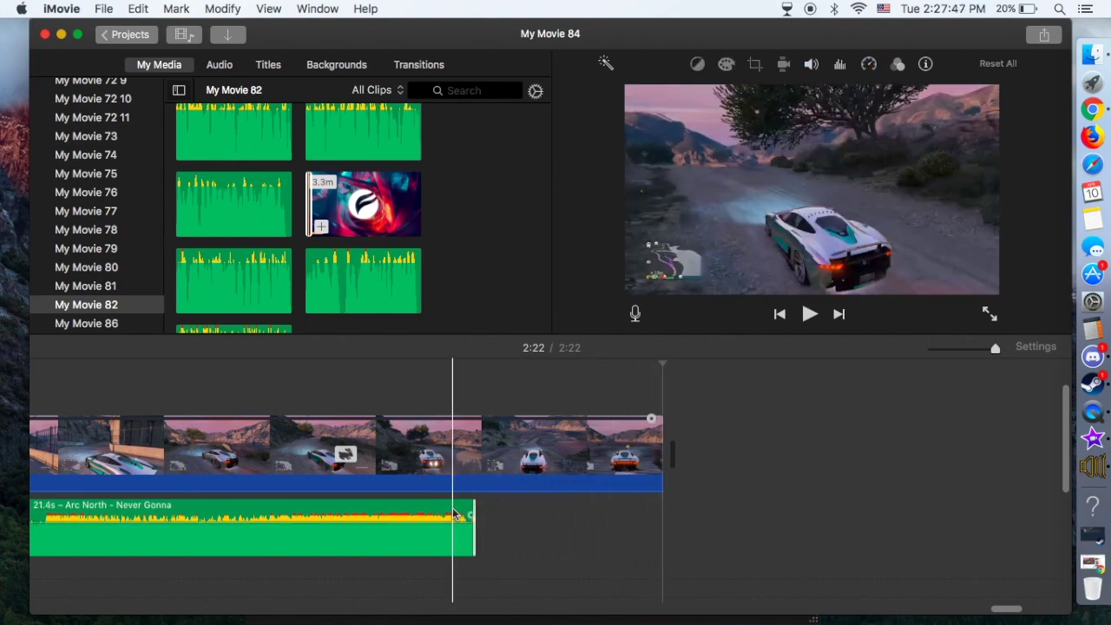
left_click_drag(588, 512, 642, 515)
key("super+equal")
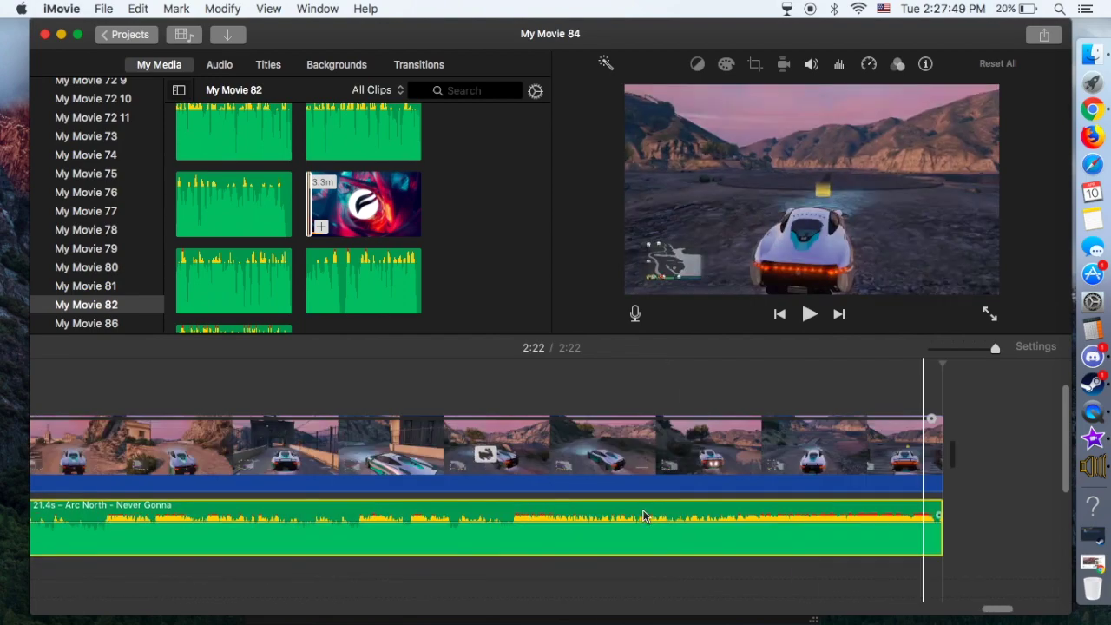
Extend the start of the music to 22.3 seconds to meet the GTA clip's start, and play the synced section
scroll(643, 515, "left", 10)
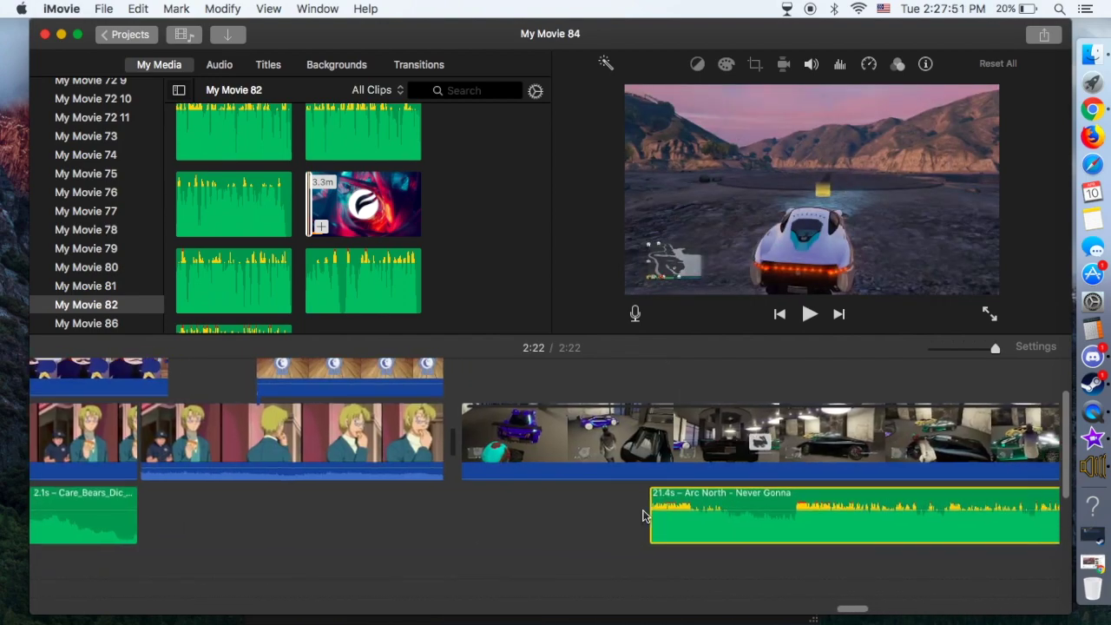
left_click_drag(610, 499, 404, 480)
key("space")
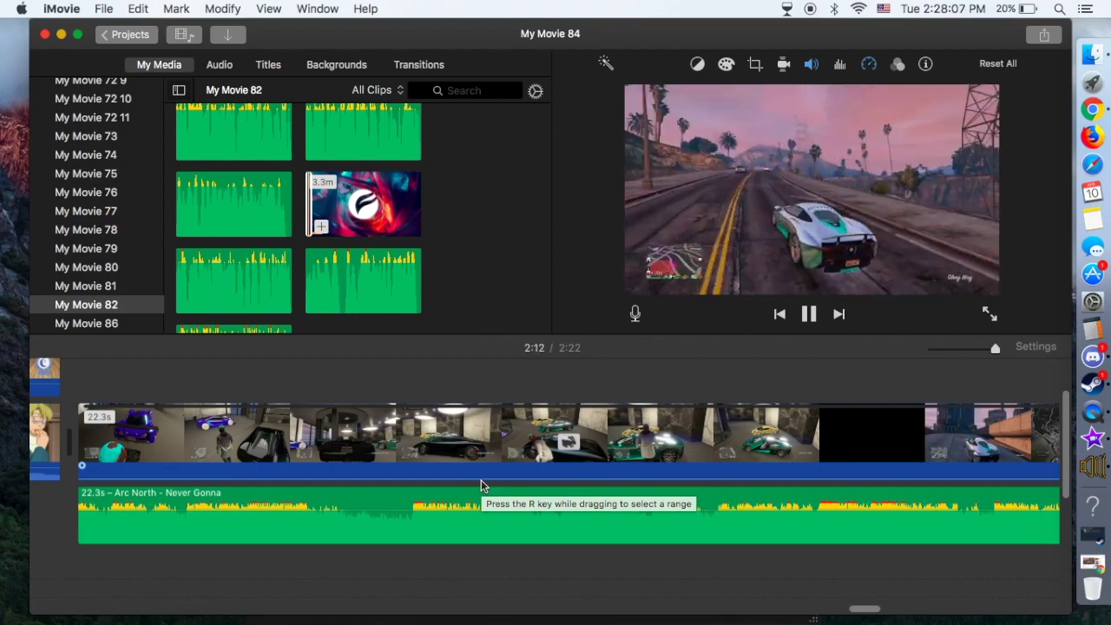
key("XF86AudioRaiseVolume")
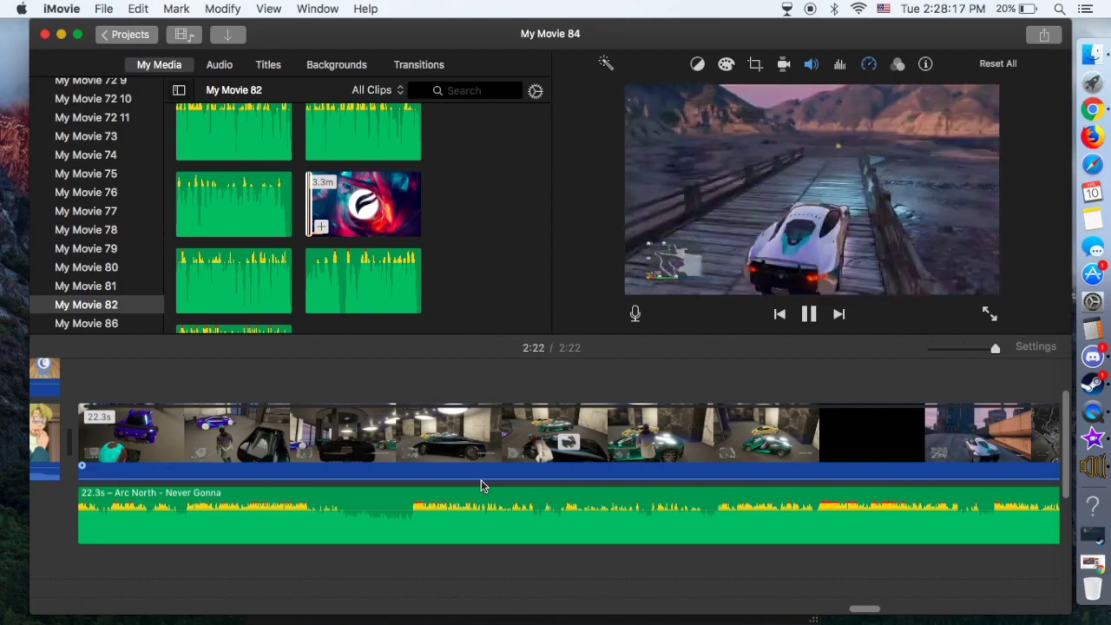
Look through the open desktops and close the Steam News window beside the iMovie project
key("ctrl+Left")
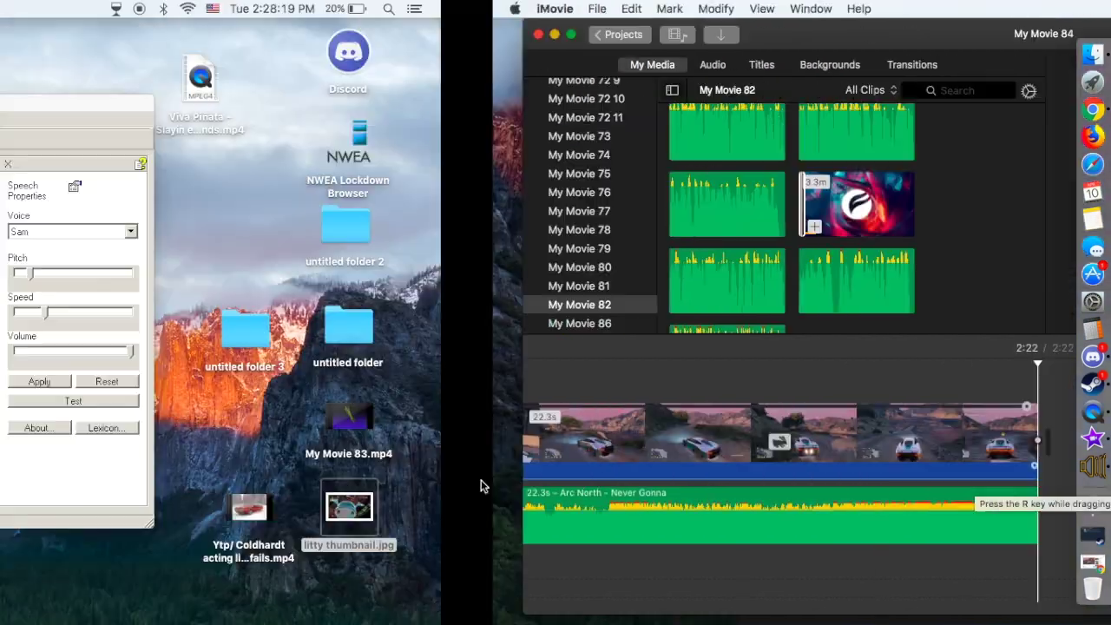
key("ctrl+Right")
key("ctrl+Up")
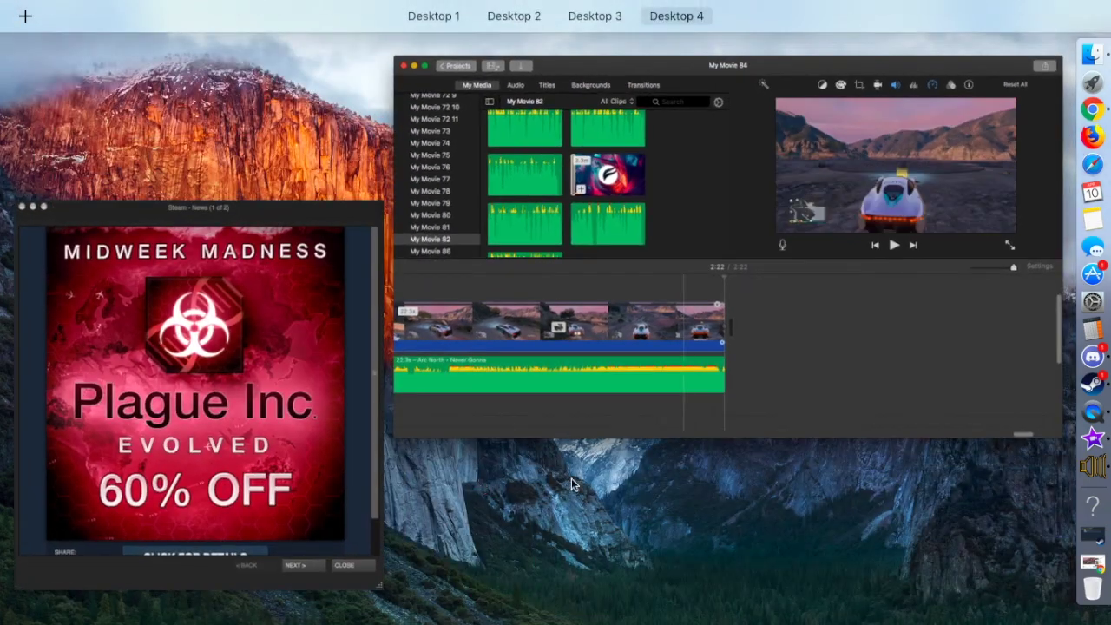
left_click(116, 250)
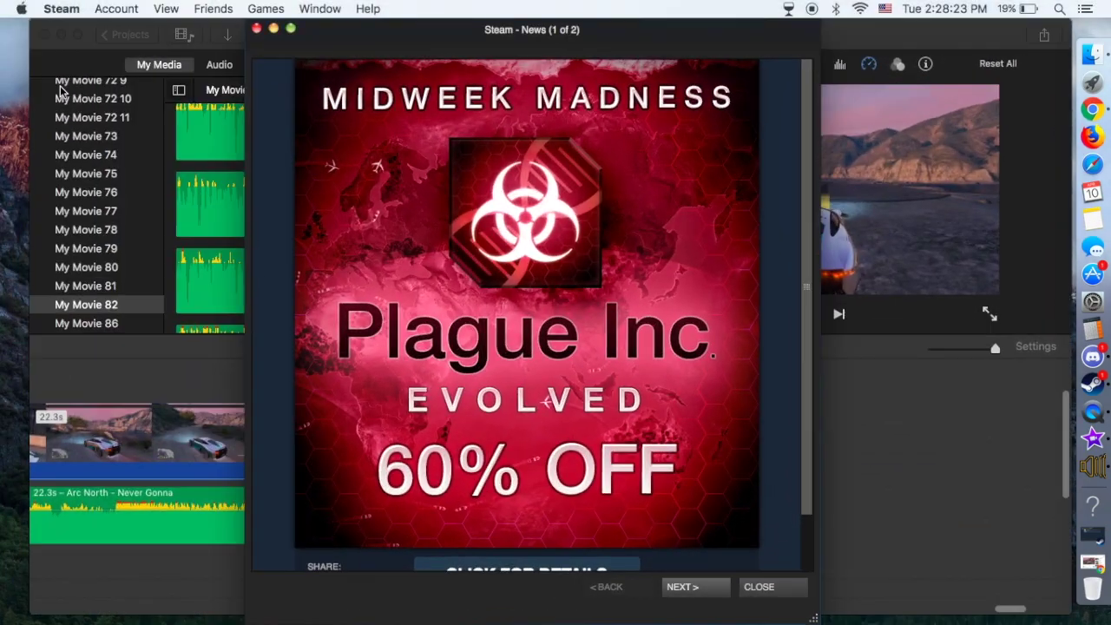
left_click(256, 29)
Switch to Chrome and play the published GTA 5 modded car video from about 3:03 to 3:42 for comparison
key("ctrl+Left")
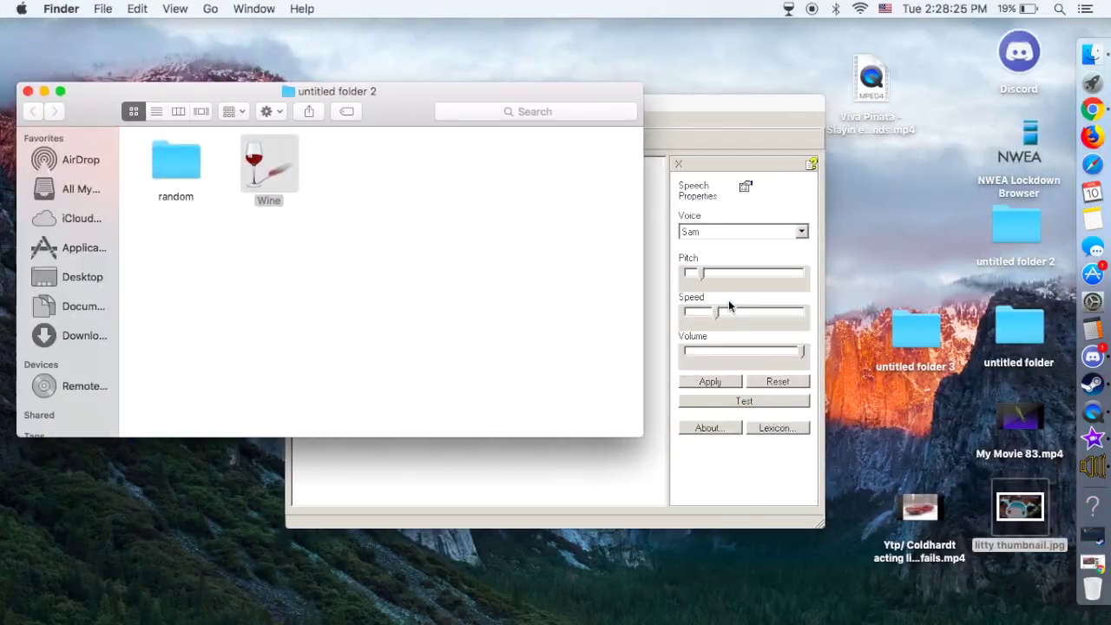
left_click(1091, 109)
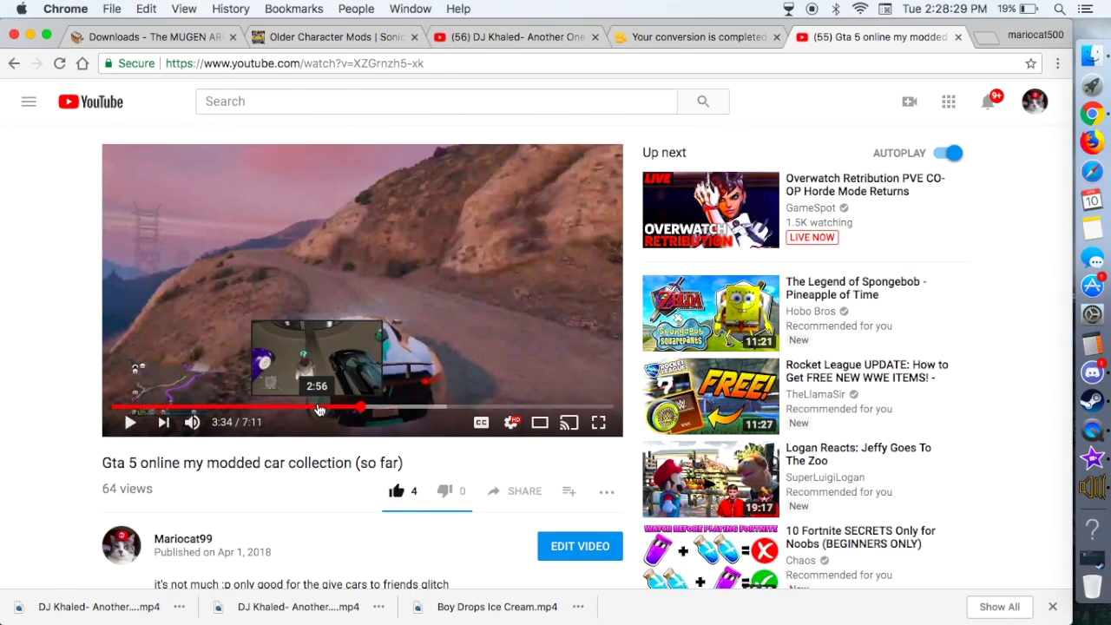
left_click(318, 408)
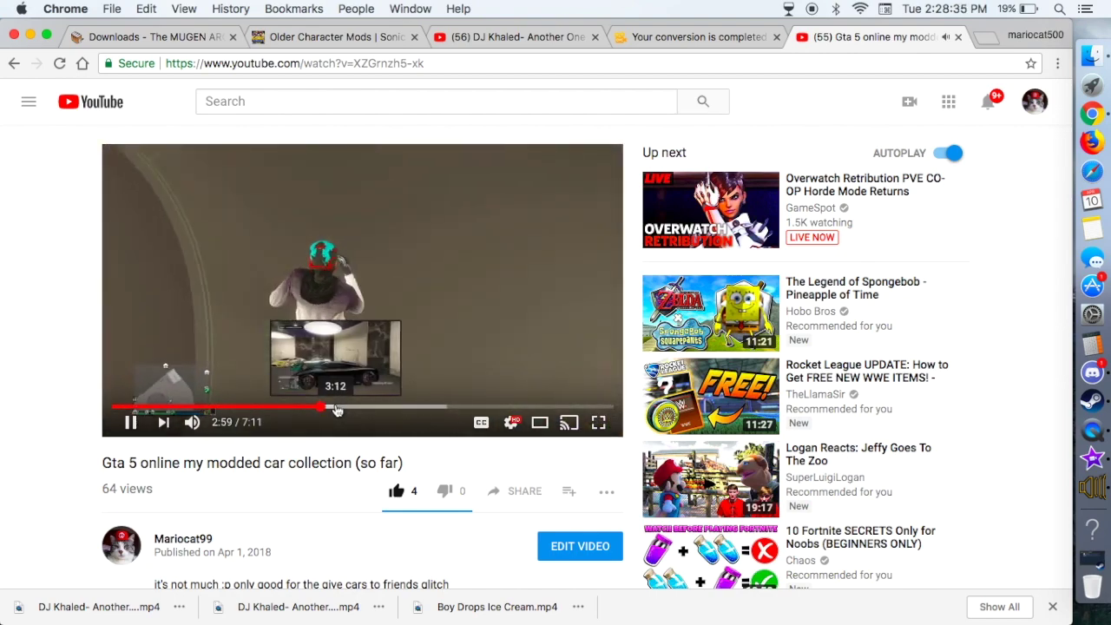
left_click(333, 408)
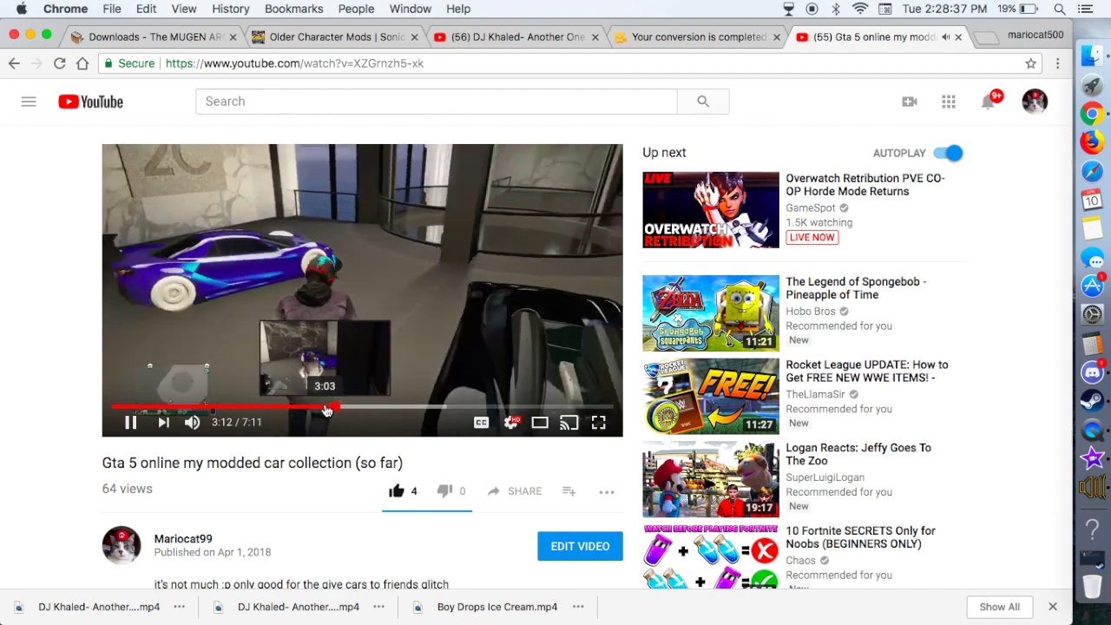
left_click(326, 408)
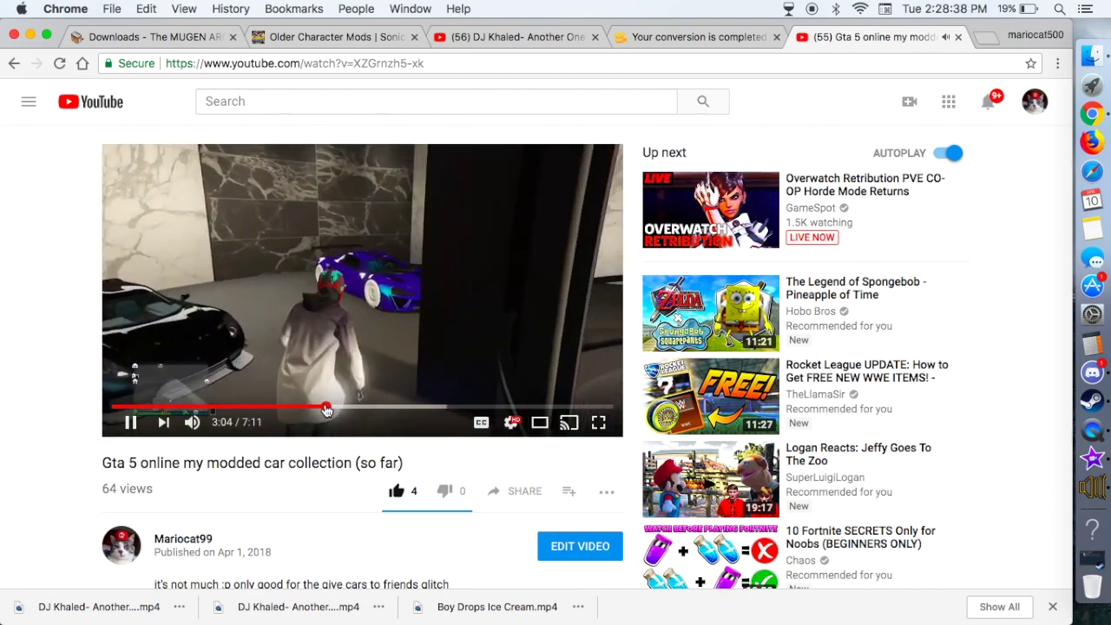
key("XF86AudioRaiseVolume")
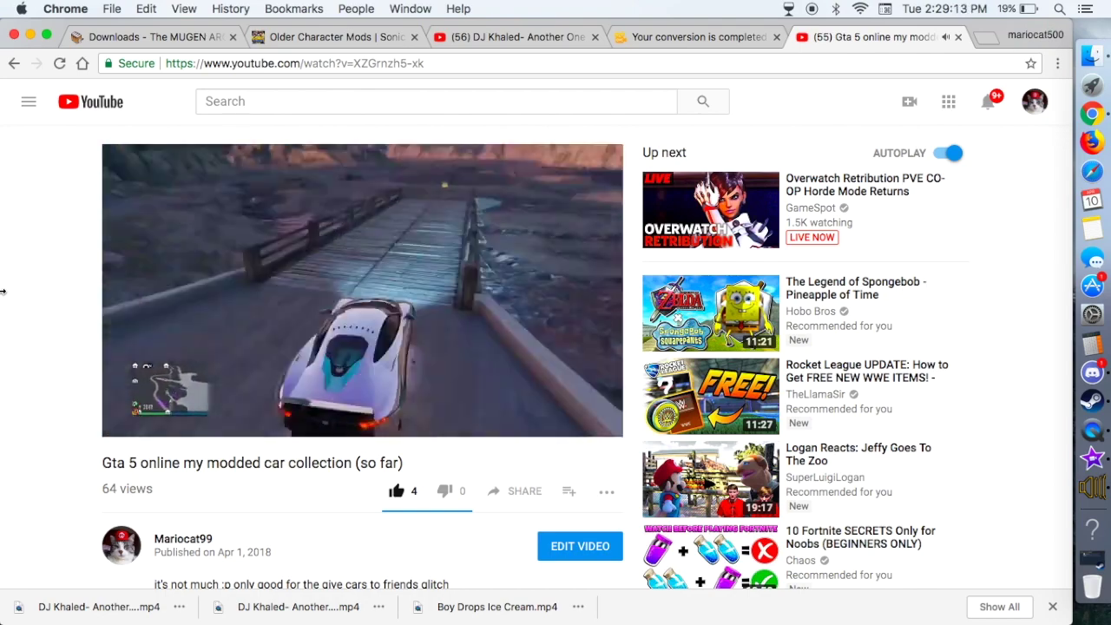
key("space")
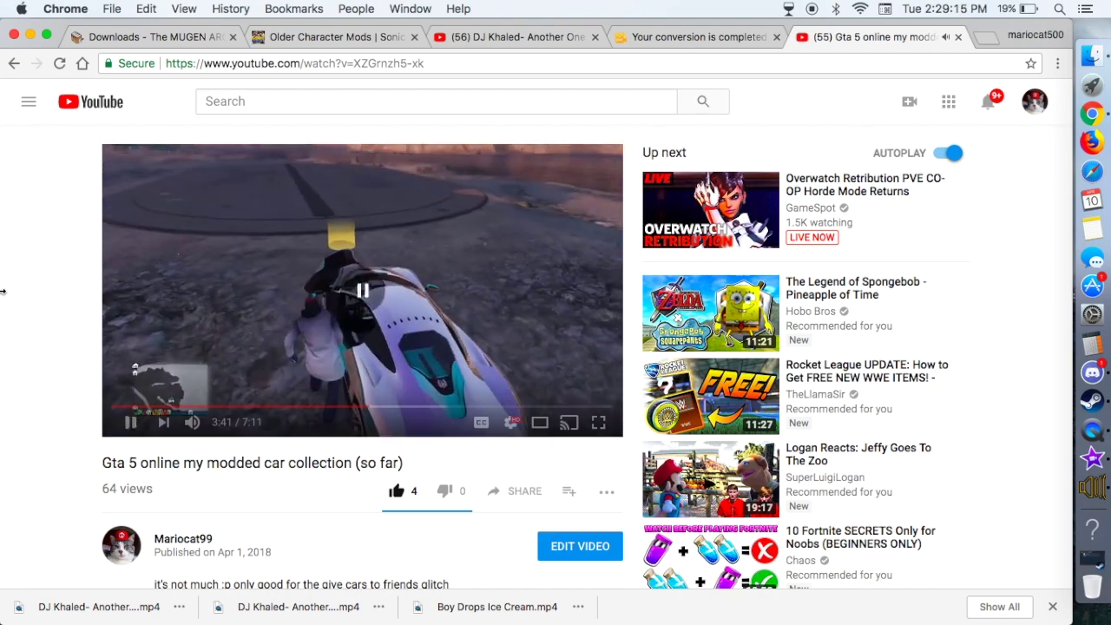
key("space")
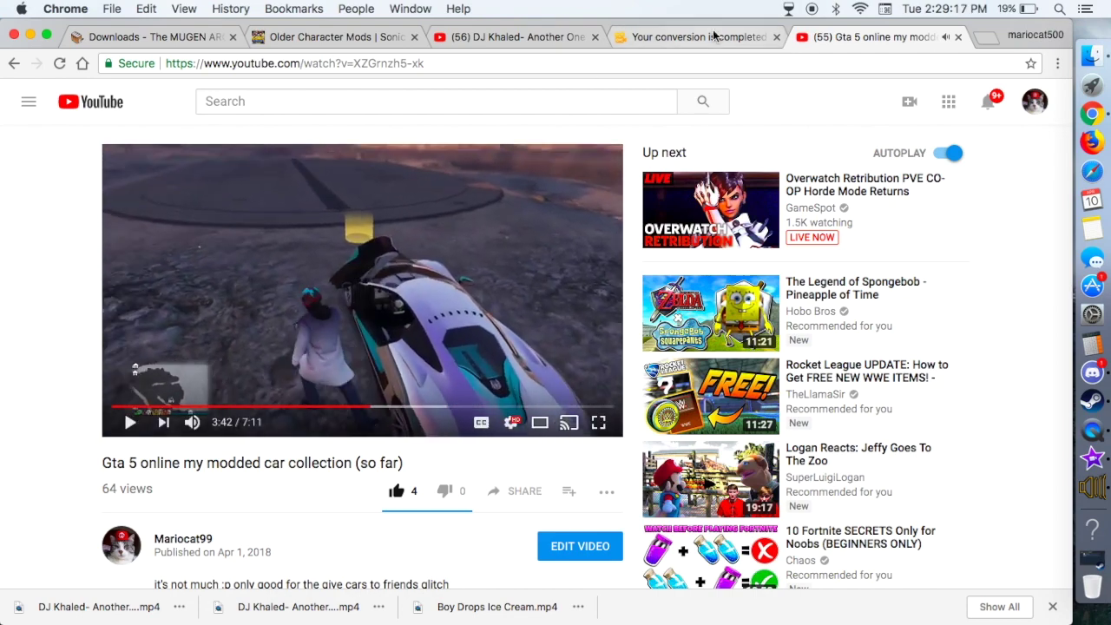
Switch to Speakonia and replace the text in its editor with "close enough right?"
key("ctrl+Left")
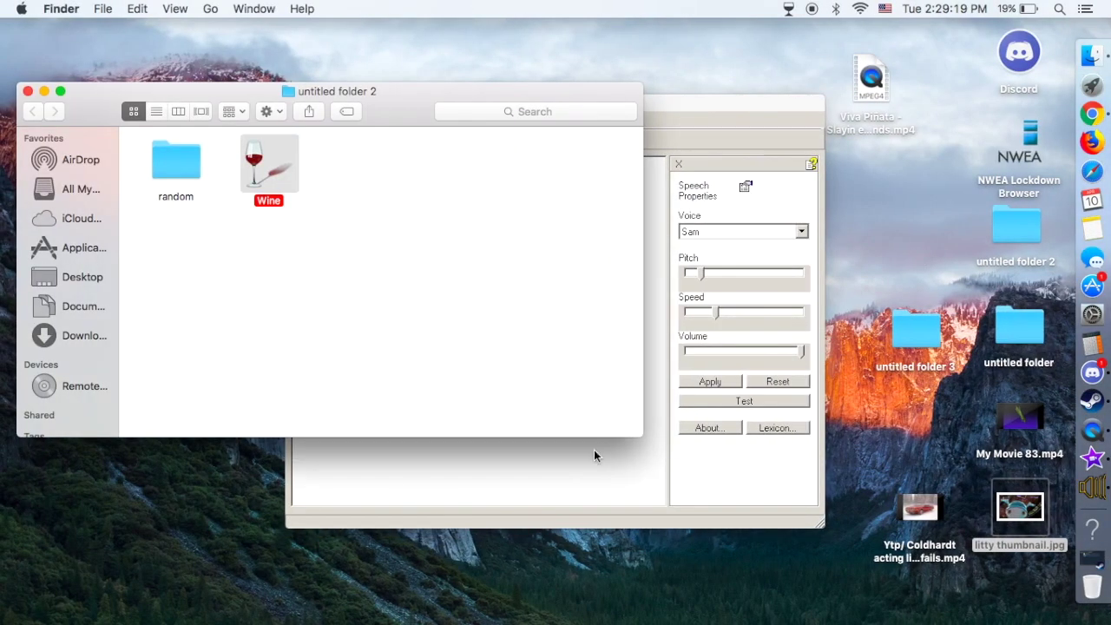
left_click(594, 450)
left_click_drag(401, 169, 211, 174)
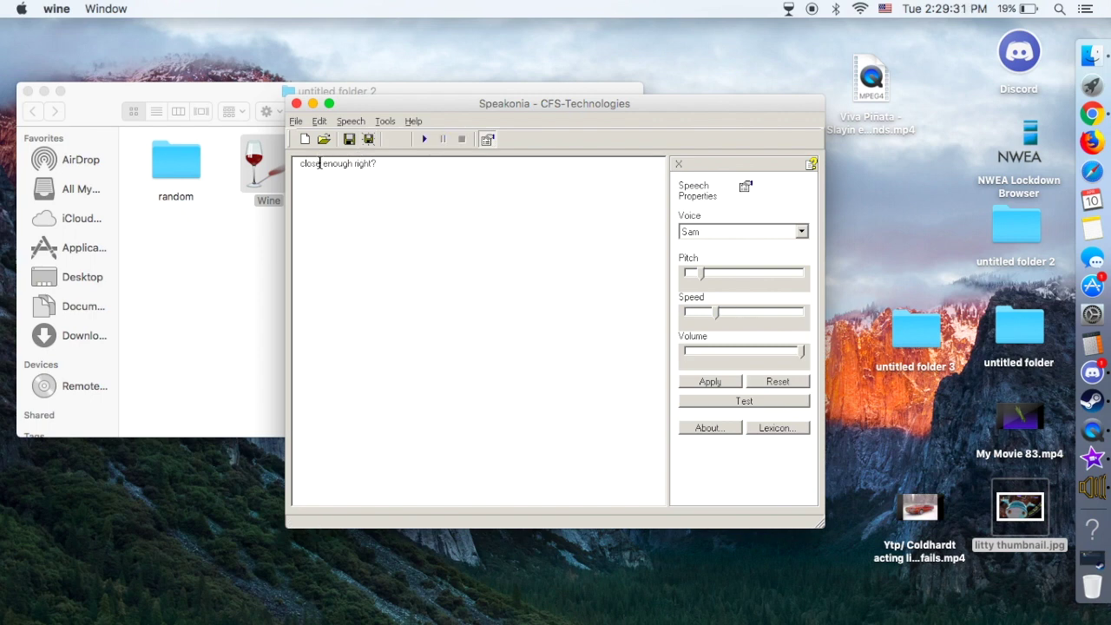
Have the current text read aloud, replace it with "no more distractions. and the that song playing full rights go that exact user", and read that aloud
left_click(425, 139)
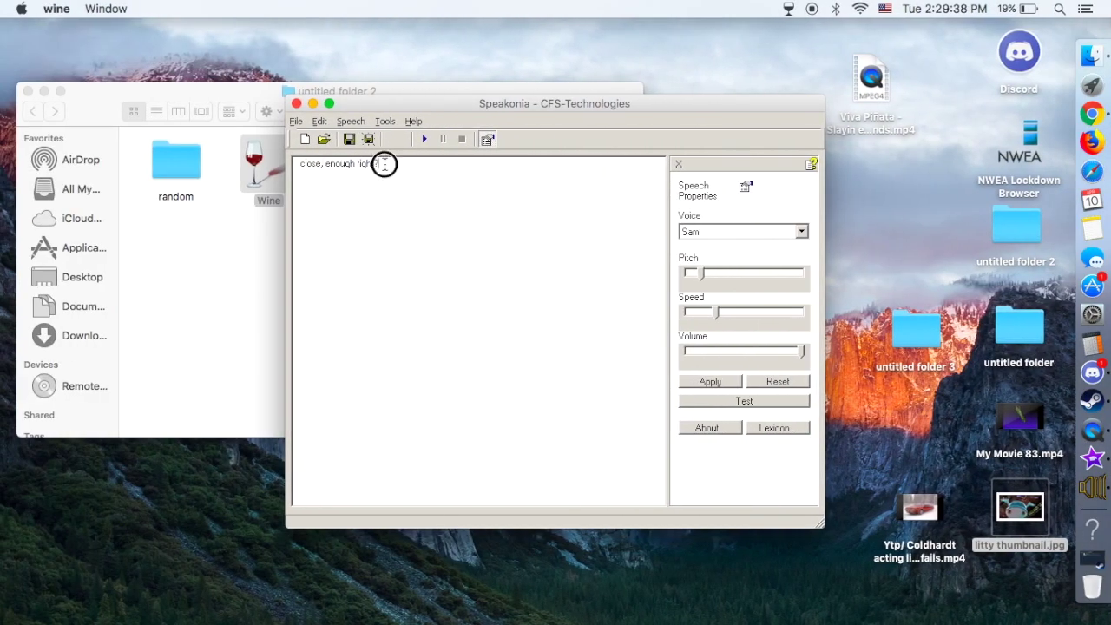
left_click_drag(384, 164, 176, 168)
type("g")
key("BackSpace")
type("full rights go that exact user")
left_click(422, 140)
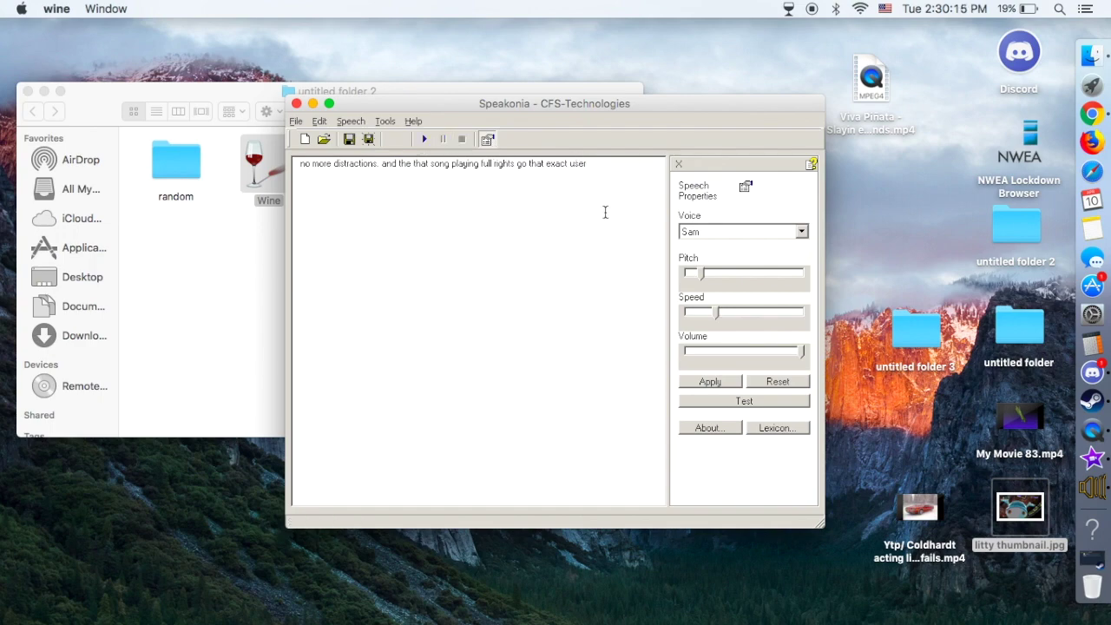
Switch to Chrome, search YouTube for "never gonna arc", open Arc North - Never Gonna from Frequency, and raise the volume
key("super+Tab")
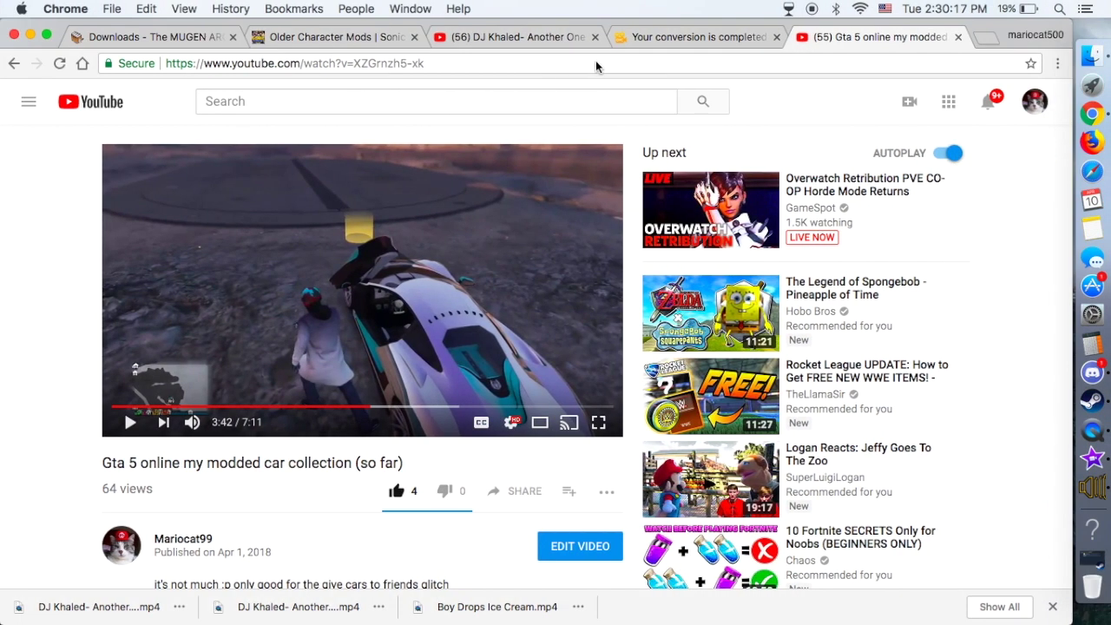
left_click(589, 102)
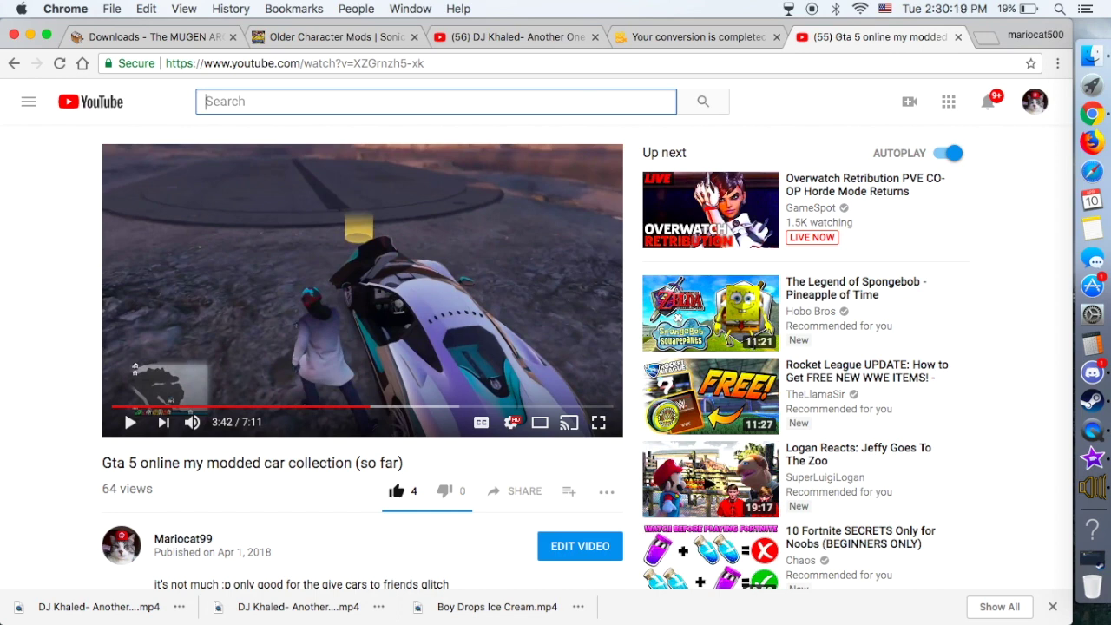
type("ne")
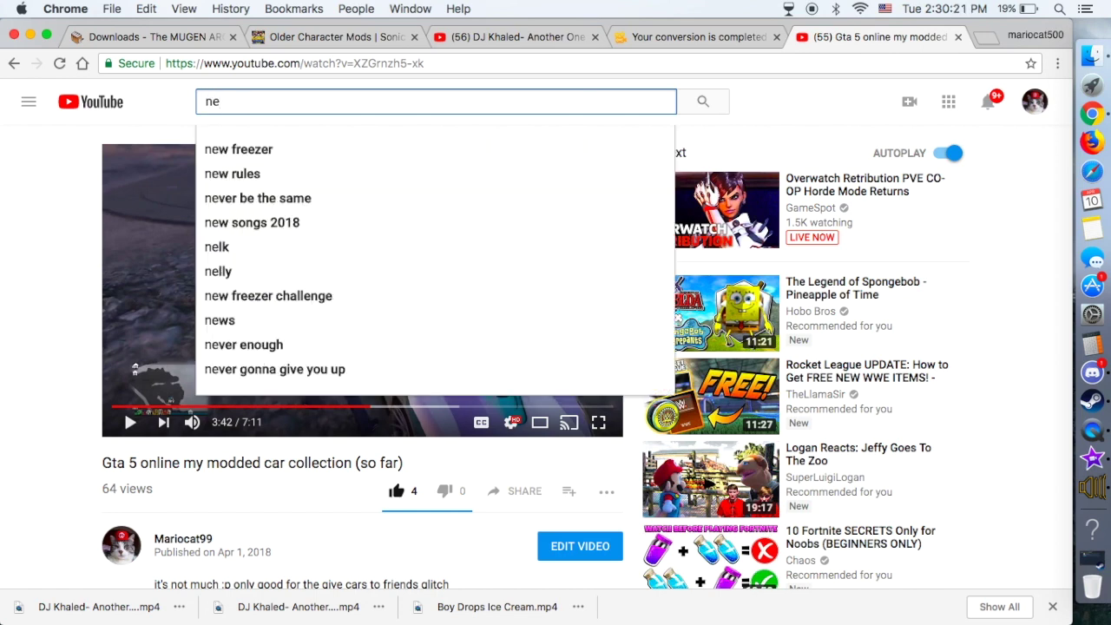
type("ver go")
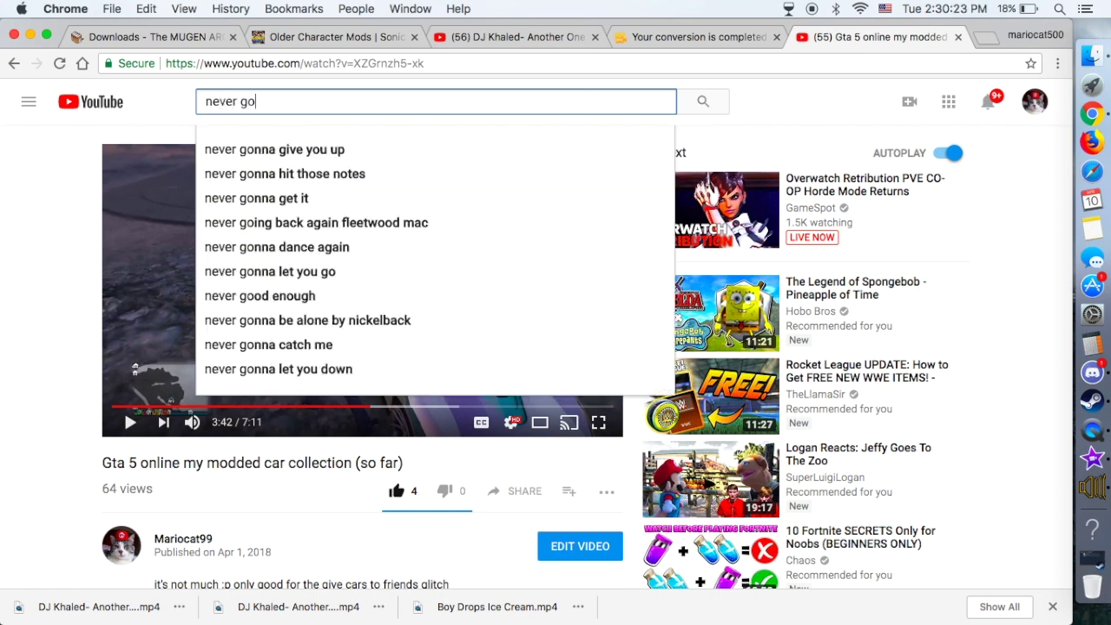
type("nna a")
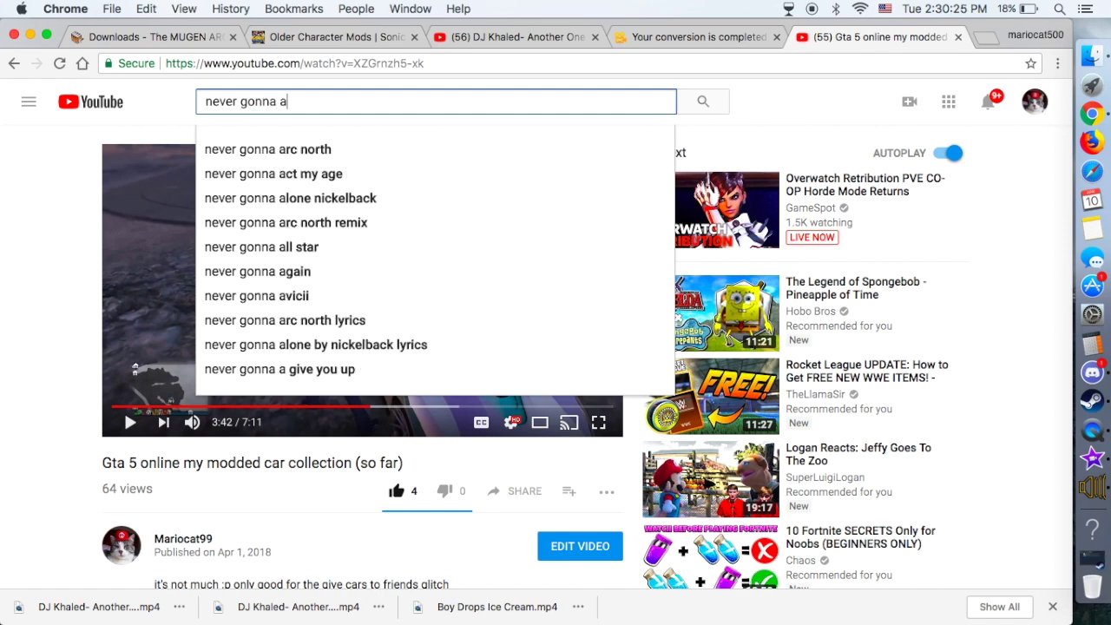
type("rc")
key("Return")
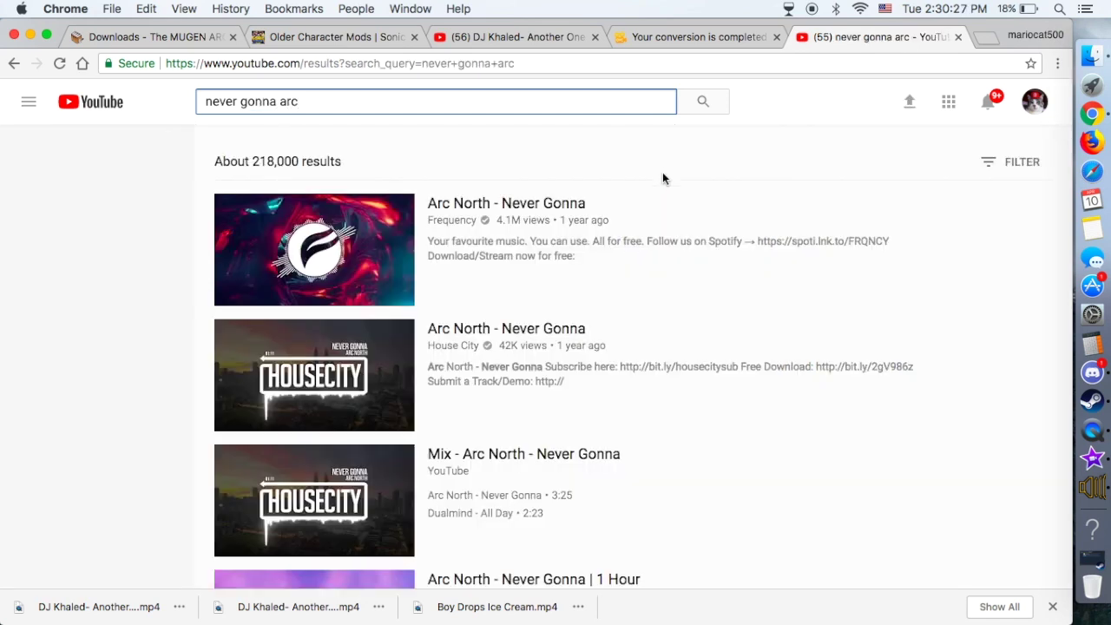
left_click(321, 261)
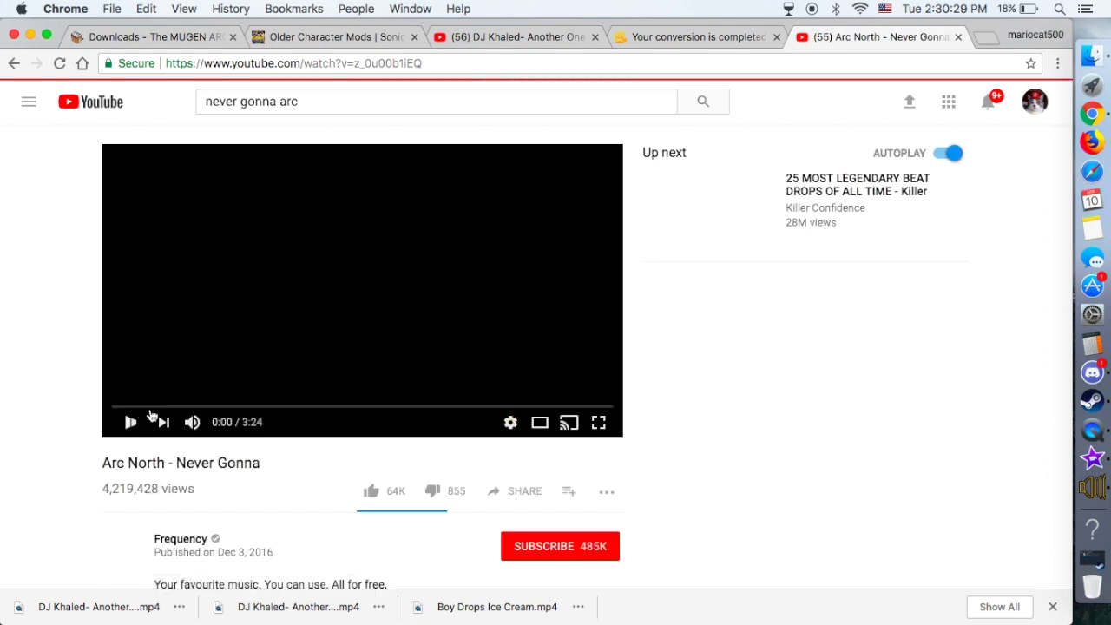
key("XF86AudioRaiseVolume")
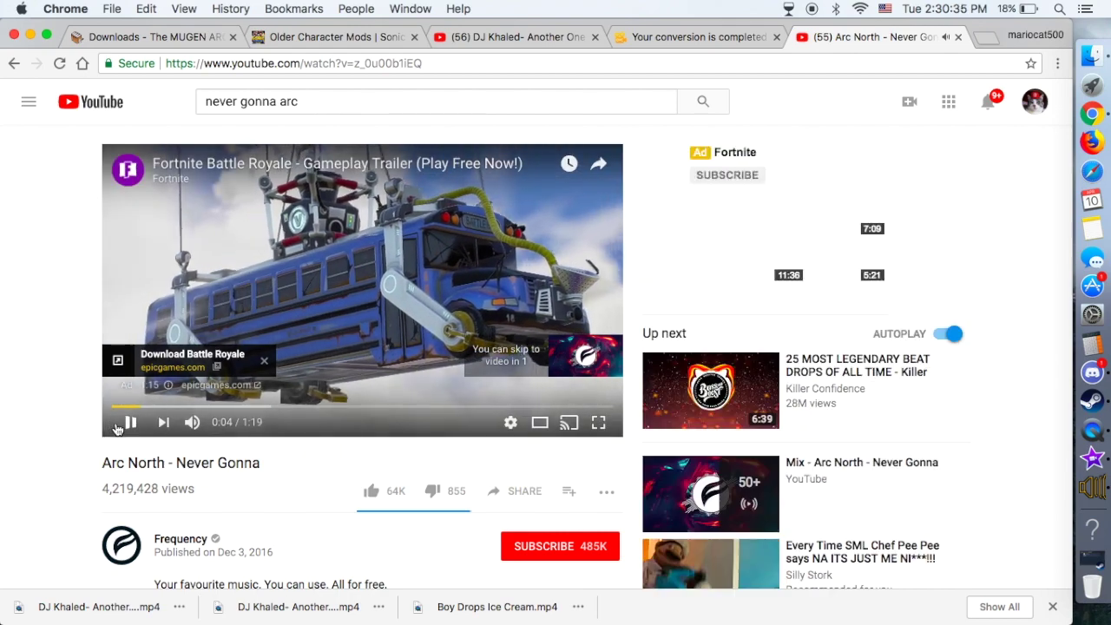
Switch to Speakonia, have it read a line beginning "I played the save the world and it's pretty", and clear the editor
key("ctrl+Left")
left_click(663, 238)
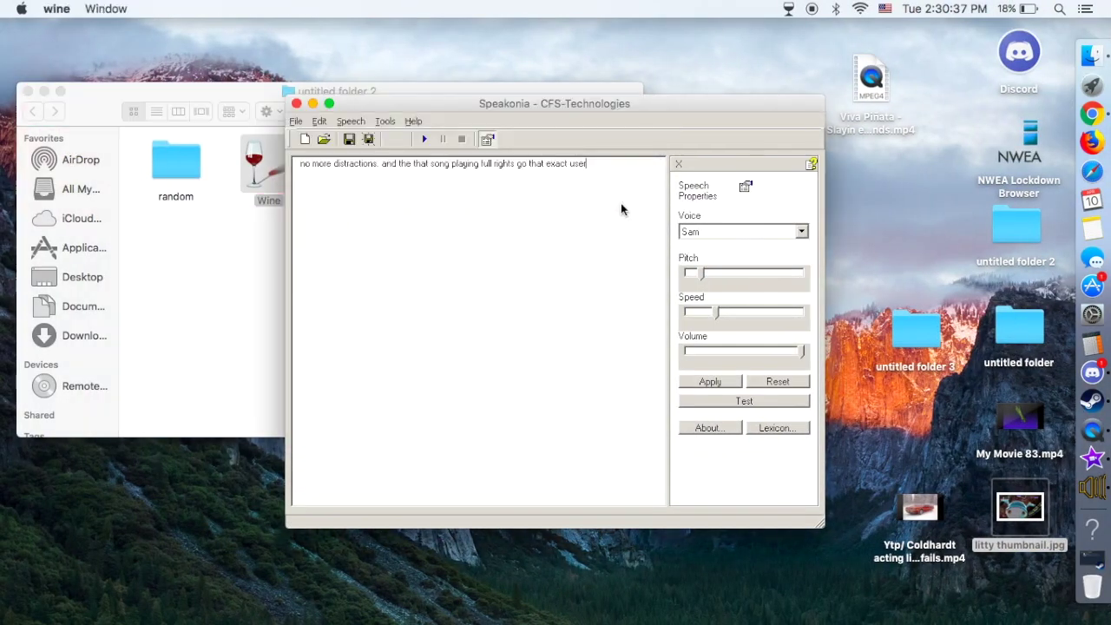
left_click_drag(597, 162, 54, 167)
type("I")
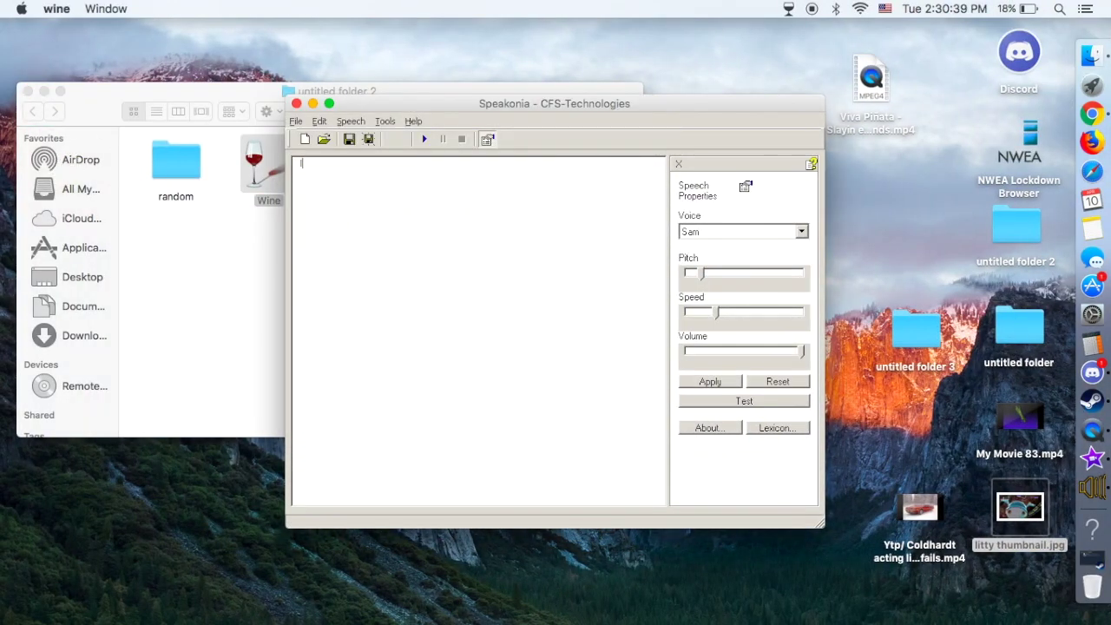
type(" played the save the world and ")
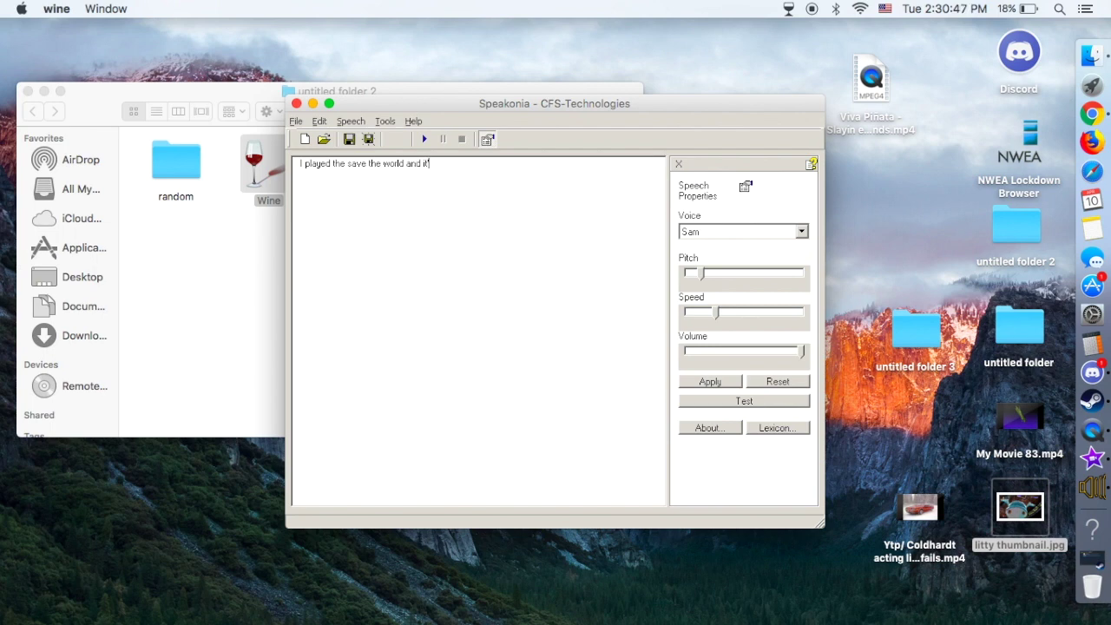
type("it's pretty m")
type("un")
left_click(421, 140)
left_click_drag(486, 179, 221, 182)
key("BackSpace")
Switch to Chrome, skip the advert, and play Arc North - Never Gonna to about 0:10
key("super+Tab")
left_click(131, 425)
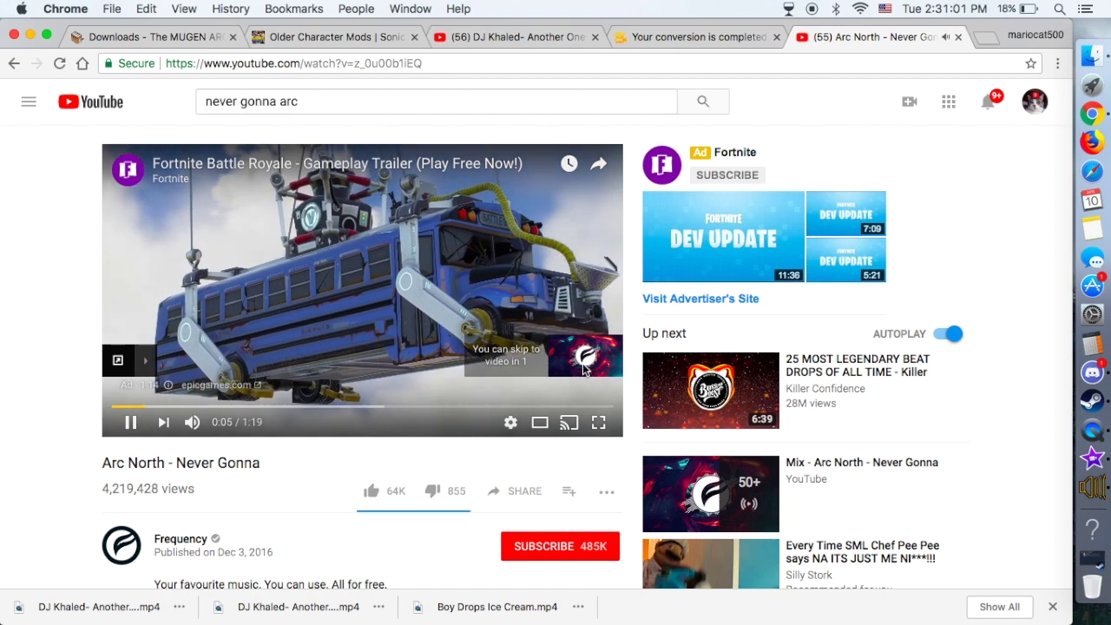
left_click(582, 363)
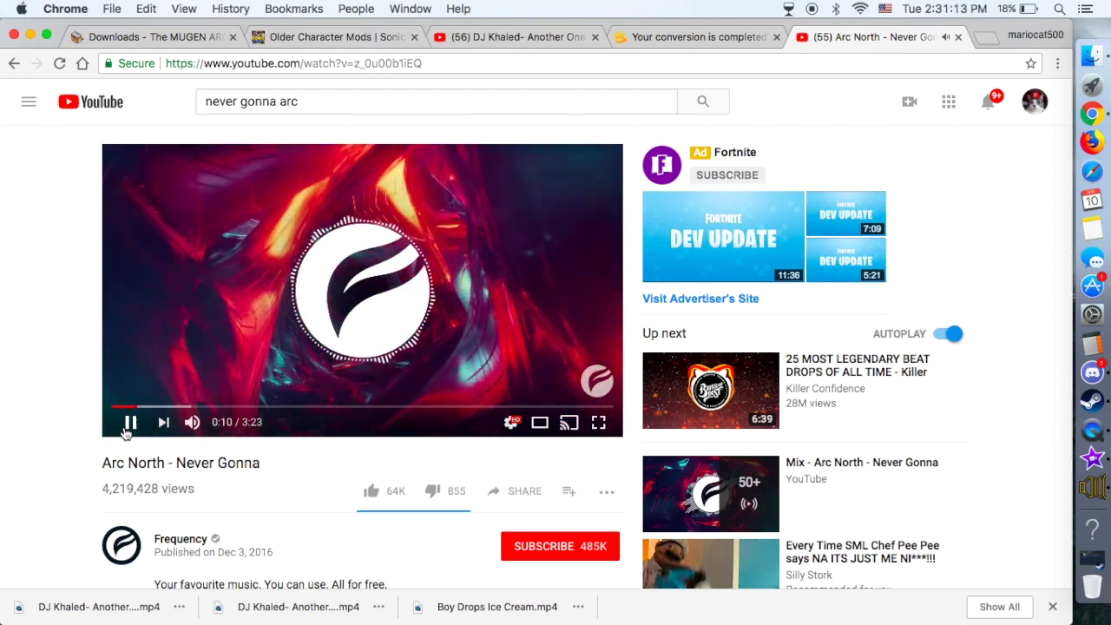
left_click(129, 425)
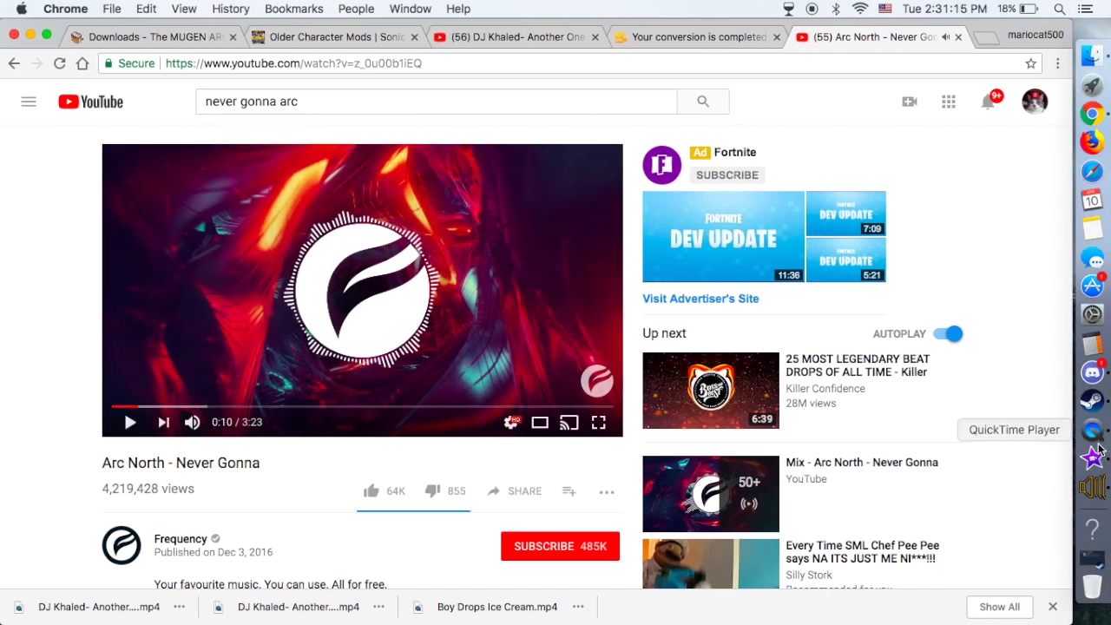
Switch to iMovie, play the synced GTA section, delete its video and music clips together, and hide the project window
left_click(1093, 456)
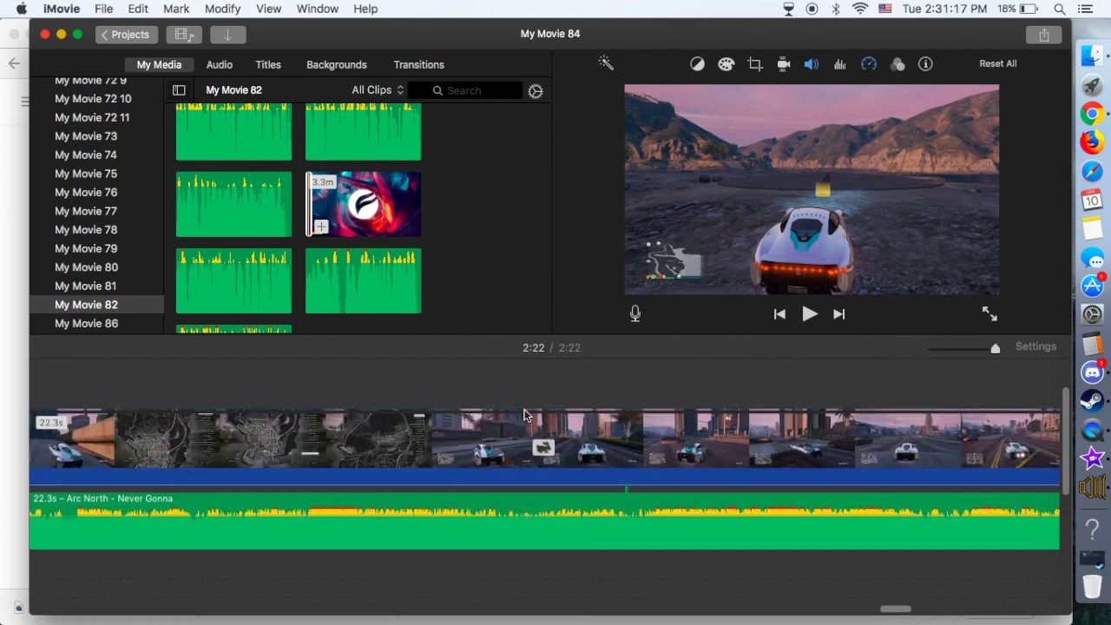
key("space")
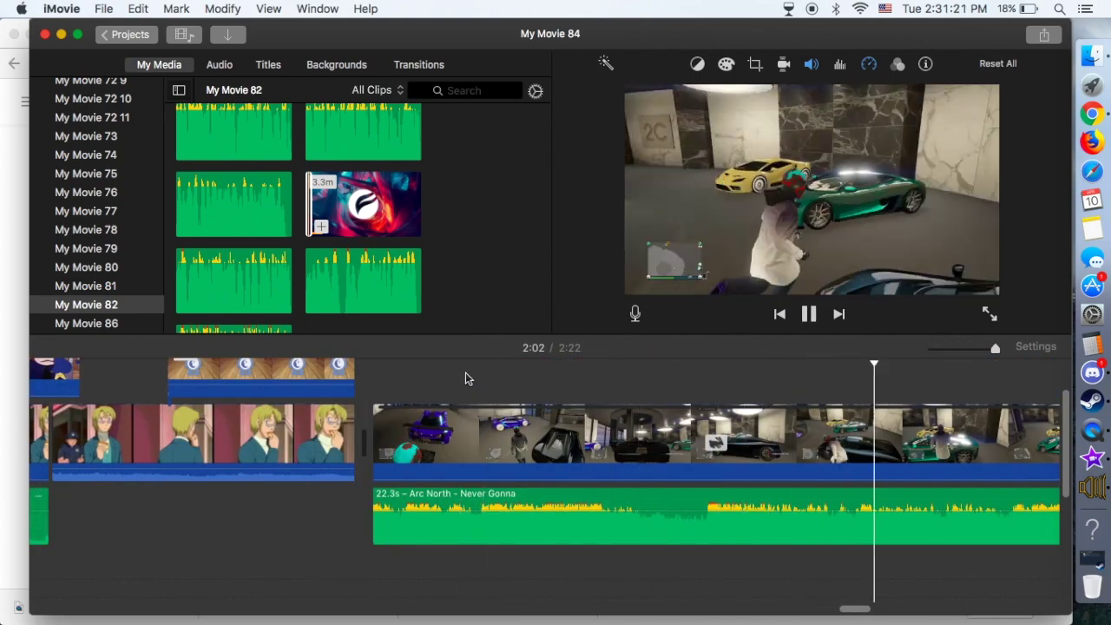
left_click(468, 556)
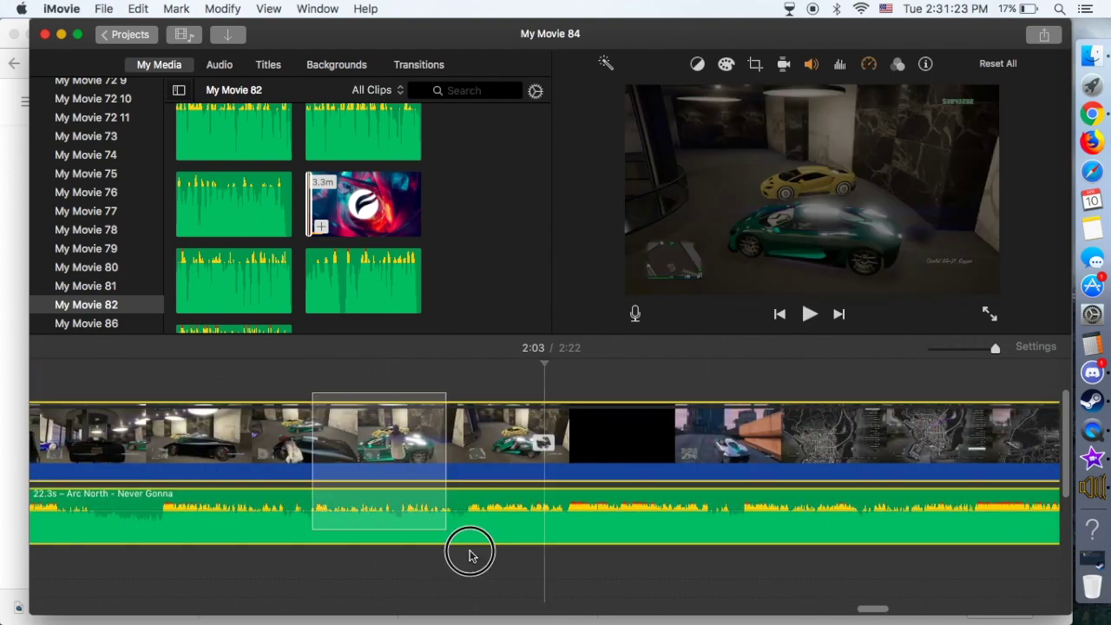
key("Delete")
key("super+h")
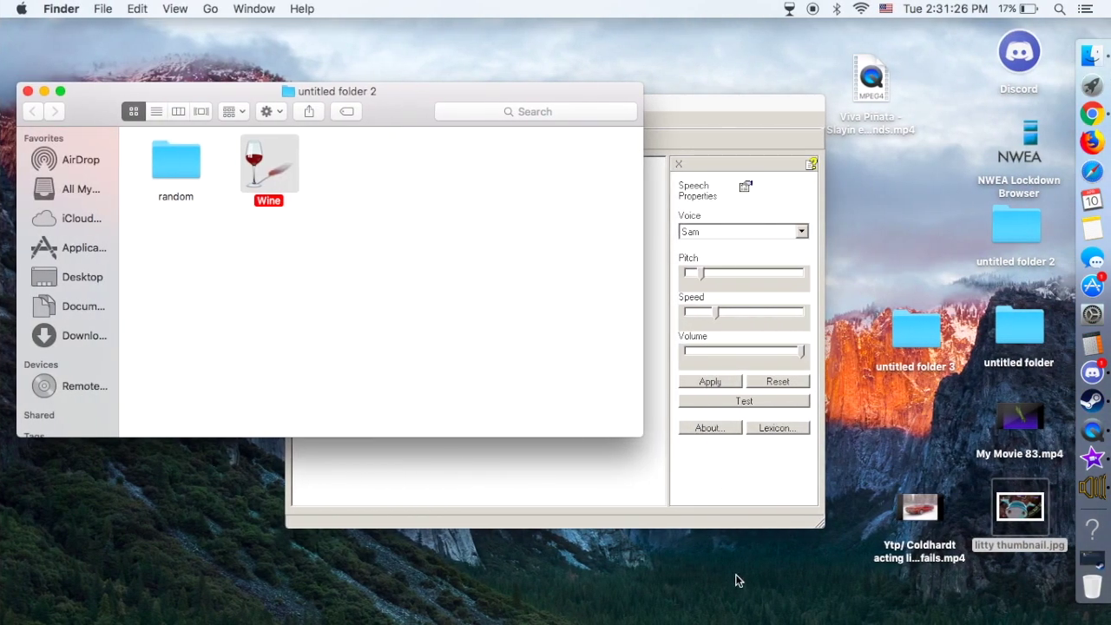
Enter "that was on my car collection vid you saw" in Speakonia and have it read aloud
left_click(654, 511)
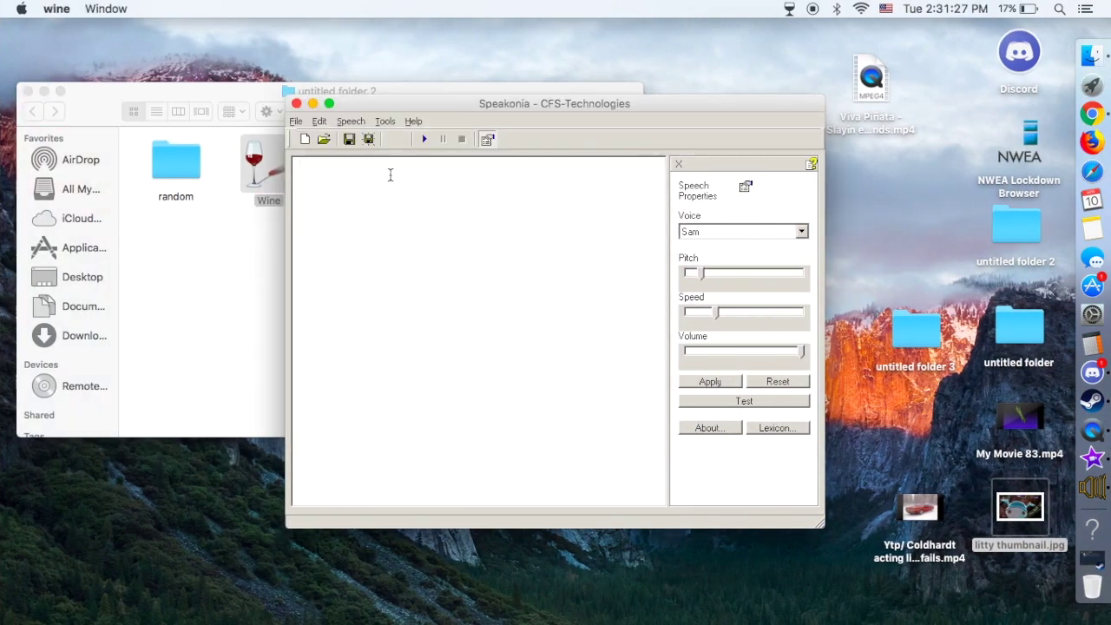
type("that was on my car collection vid you saw")
left_click(423, 139)
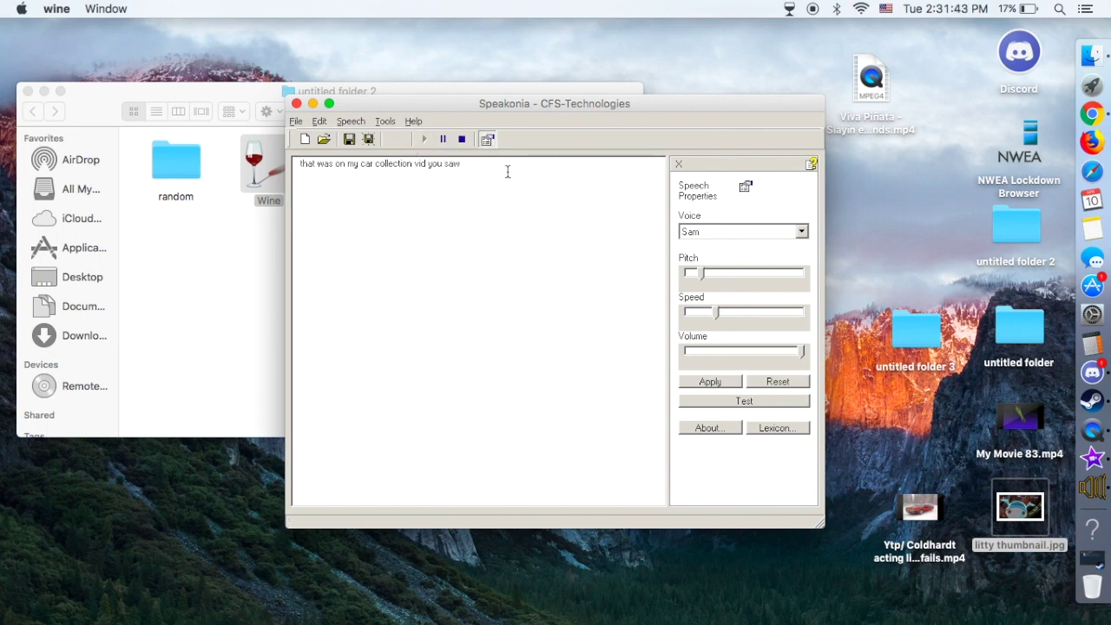
Replace the Speakonia text with "right now i have like 25 cars i think"
key("BackSpace")
key("BackSpace")
key("BackSpace")
key("BackSpace")
key("BackSpace")
key("BackSpace")
key("BackSpace")
key("BackSpace")
key("BackSpace")
key("BackSpace")
key("BackSpace")
key("BackSpace")
key("BackSpace")
key("BackSpace")
key("BackSpace")
key("BackSpace")
key("BackSpace")
key("BackSpace")
key("BackSpace")
key("BackSpace")
type("righ")
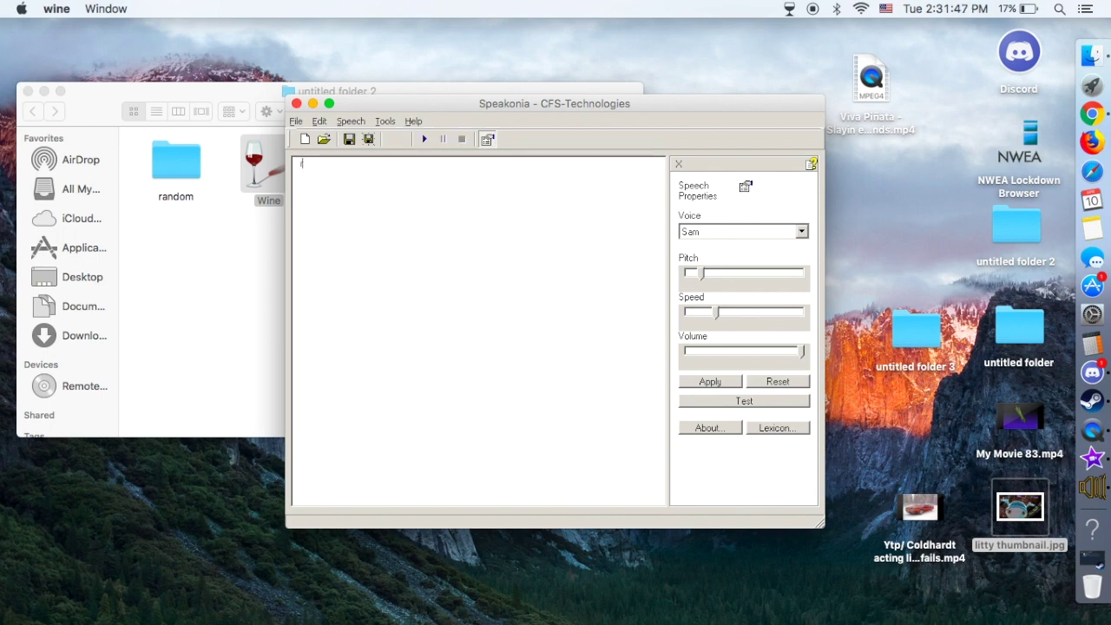
type("t now i have lik")
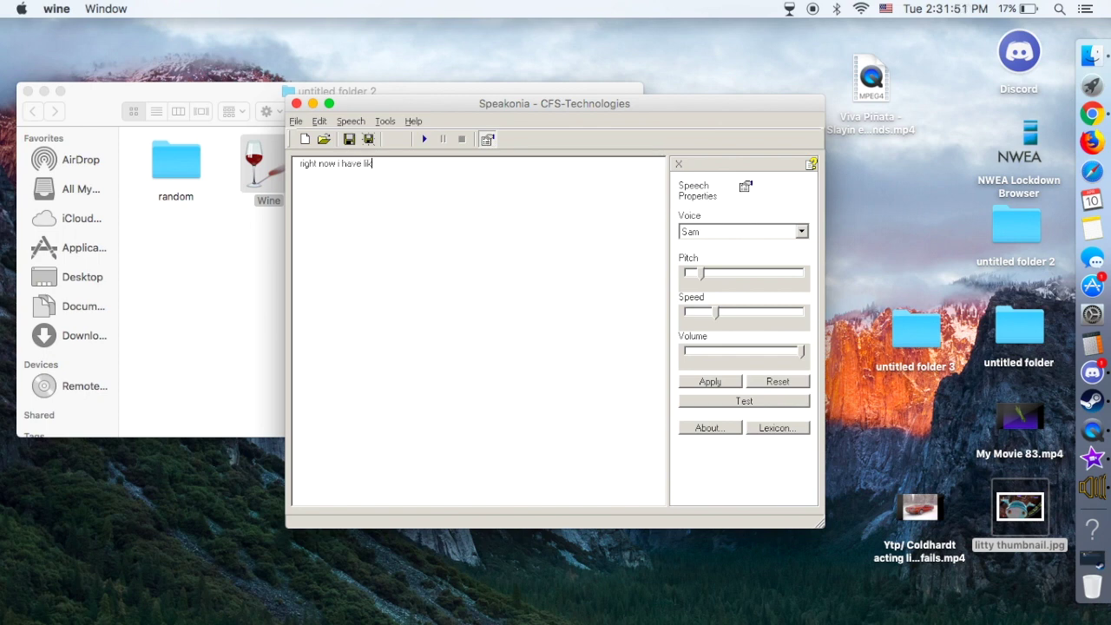
type("e 25 cars i think")
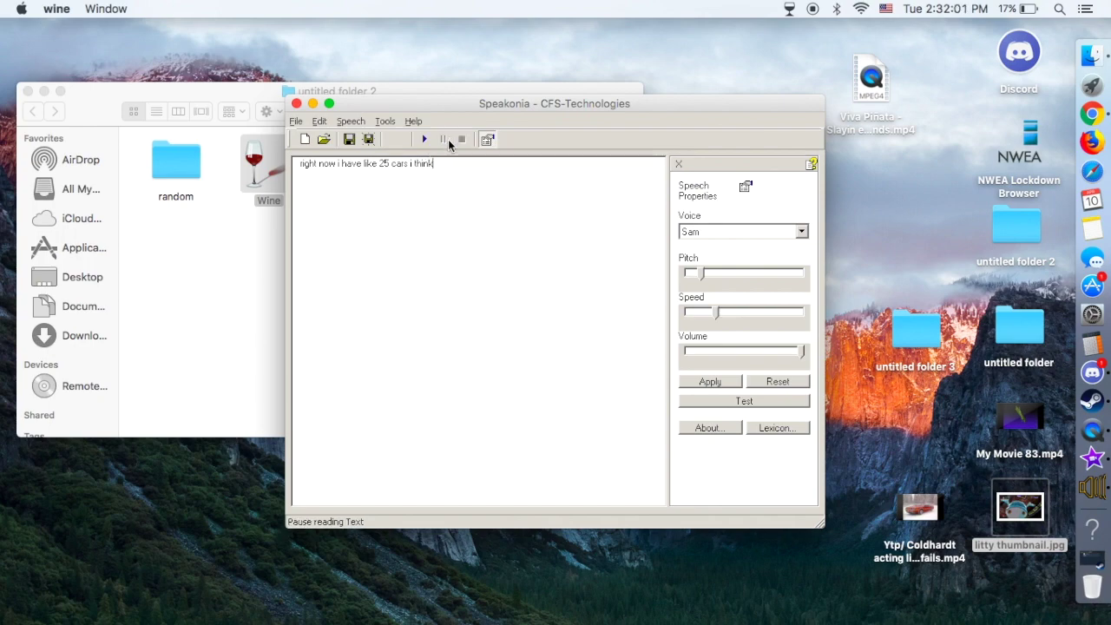
Switch to iMovie and look back through the earlier clips in the My Movie 84 timeline
key("ctrl+Right")
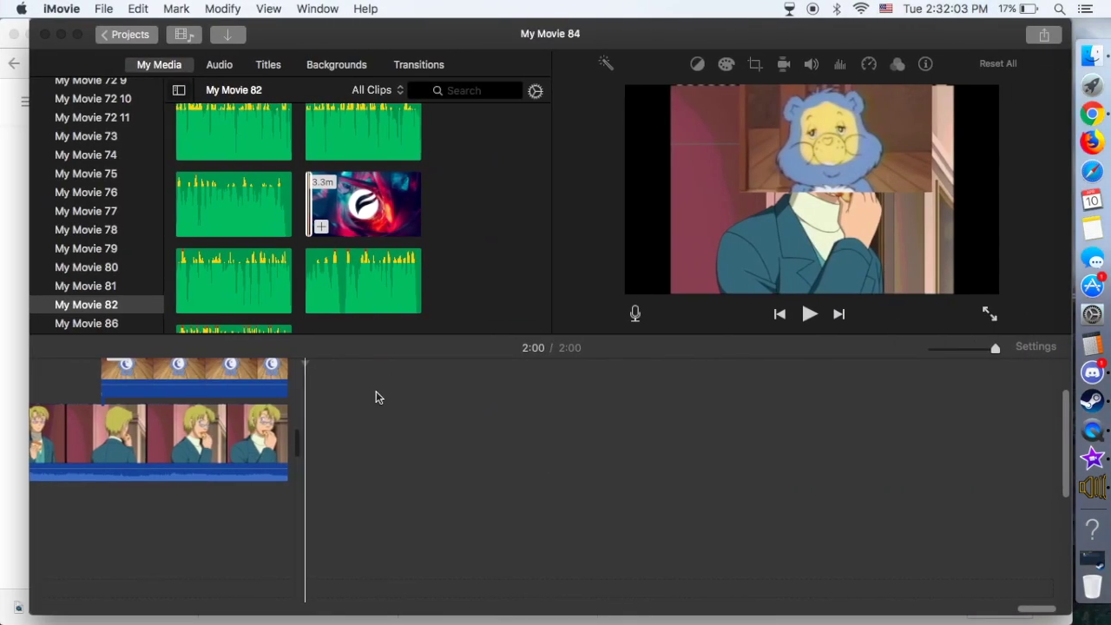
scroll(376, 397, "left", 10)
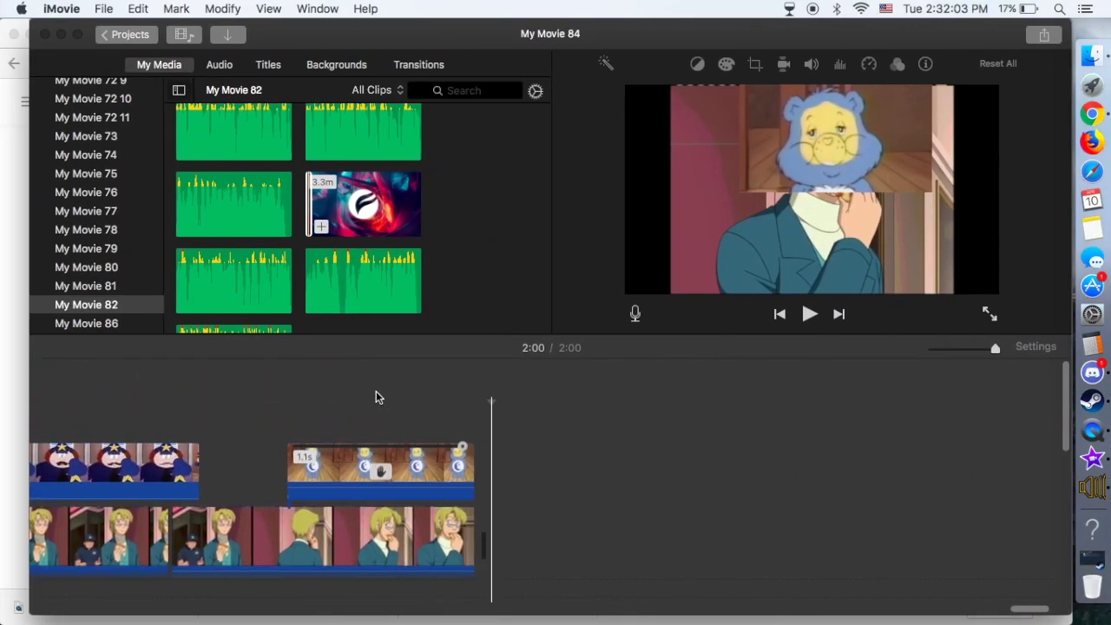
scroll(376, 396, "left", 15)
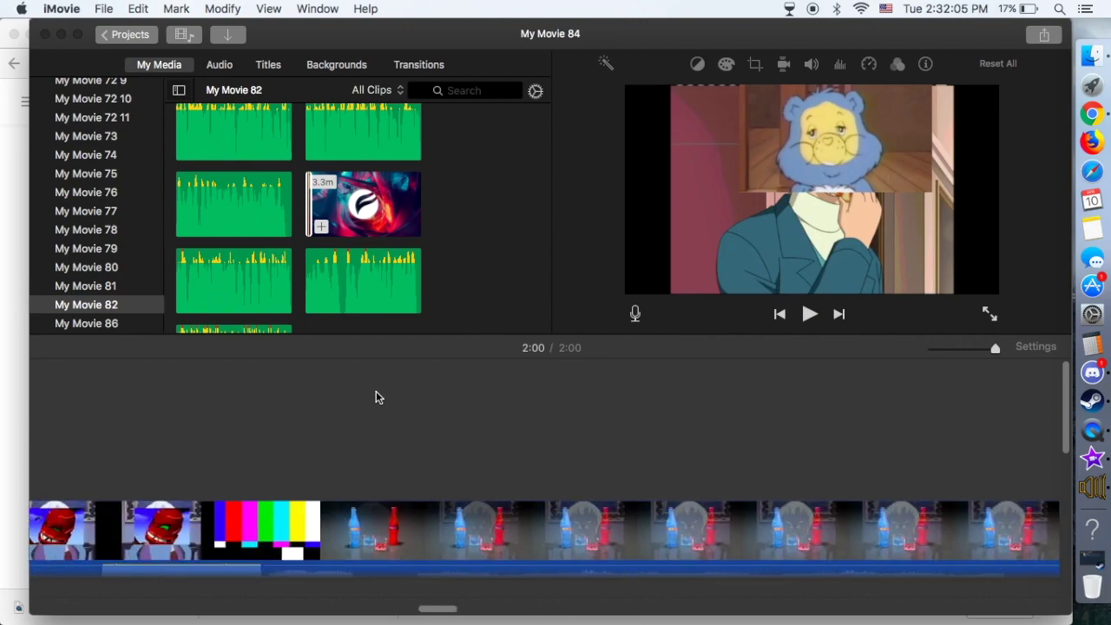
scroll(376, 397, "left", 10)
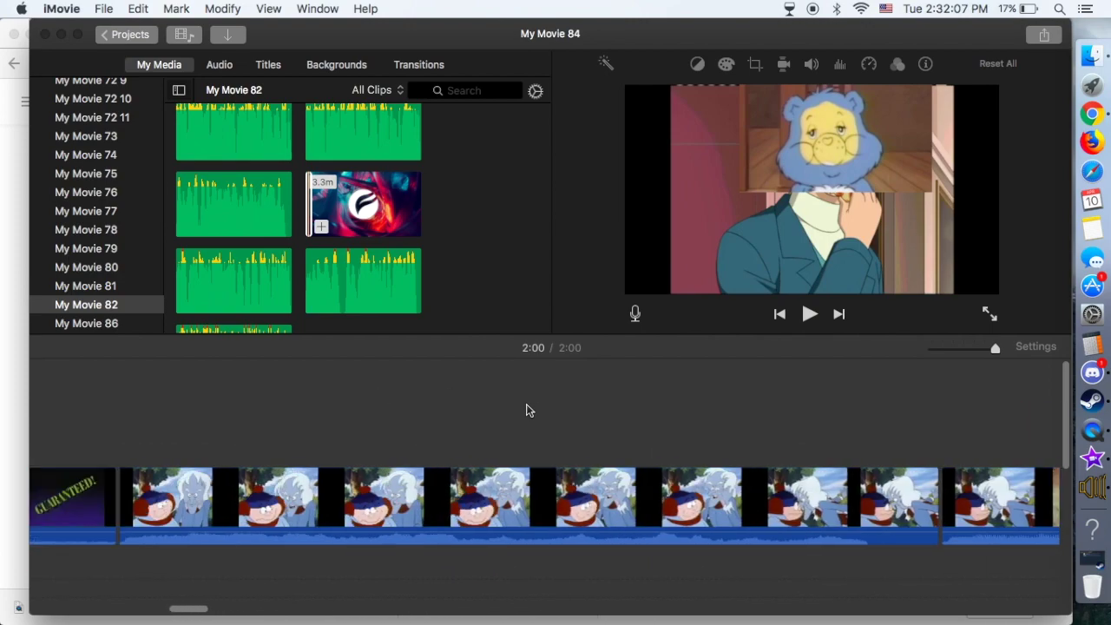
Switch to Speakonia and append "quick glace, well sort of. since it's not much and im almost done." to the existing text
key("ctrl+Left")
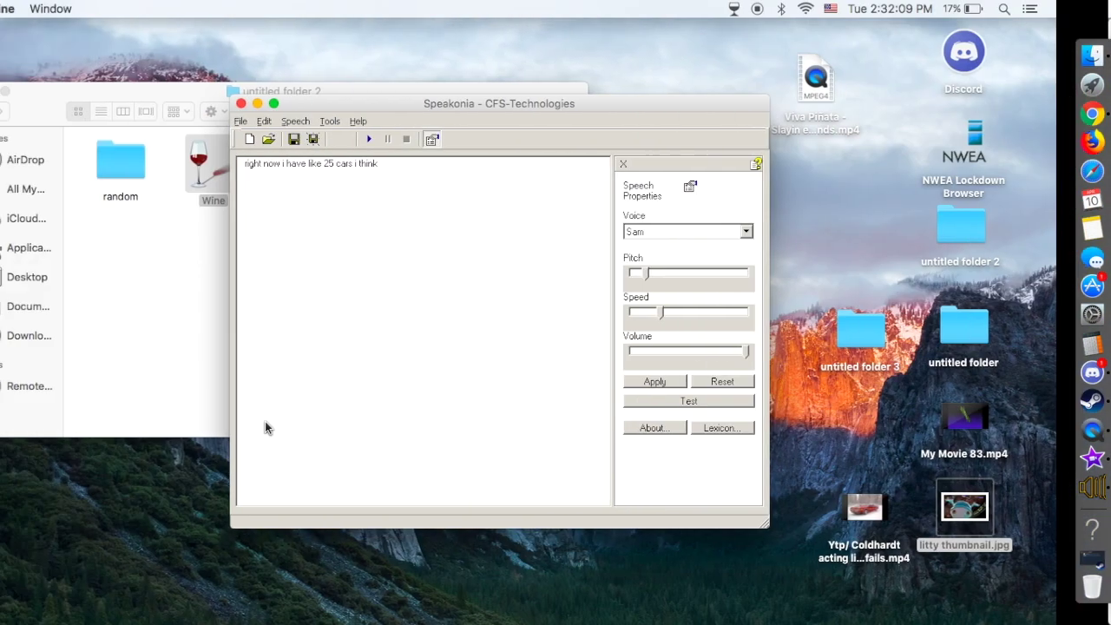
left_click(591, 492)
type("ow i have like 25 cars i think quick")
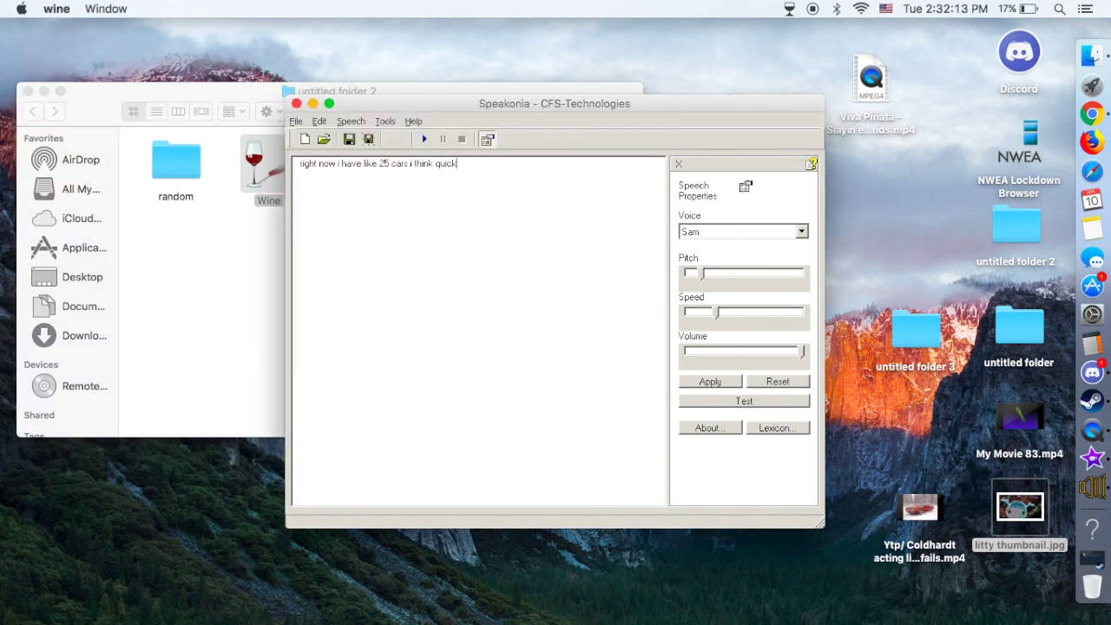
type(" glace, well sort of. since it's not much and im almo")
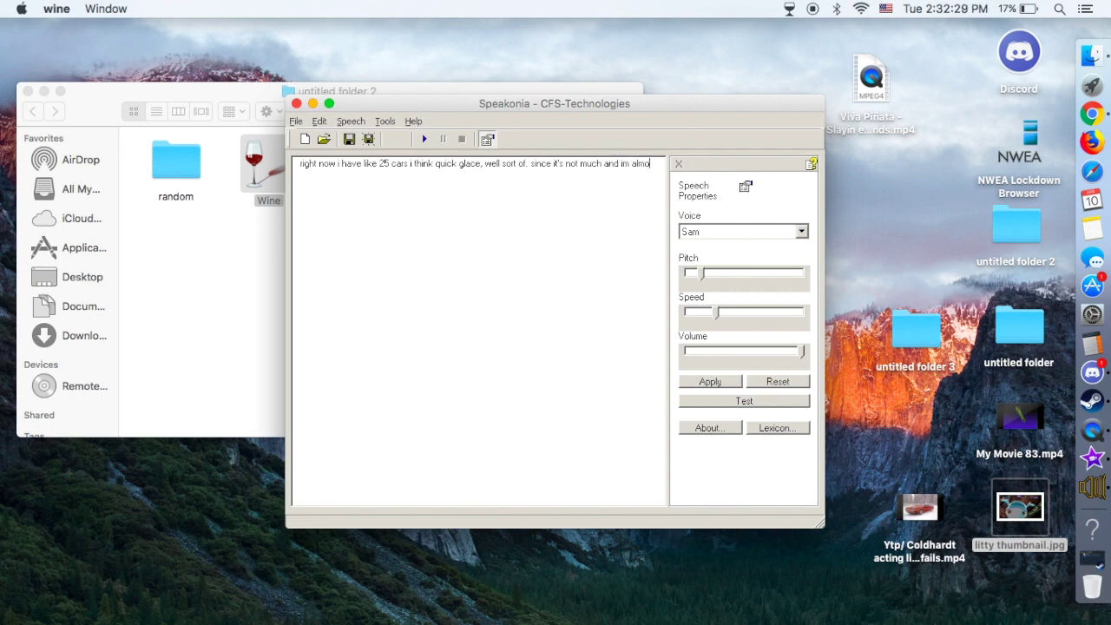
type("st done.")
Append "I show whole thing, or may be not" to the Speakonia text and have it read aloud
key("super+Tab")
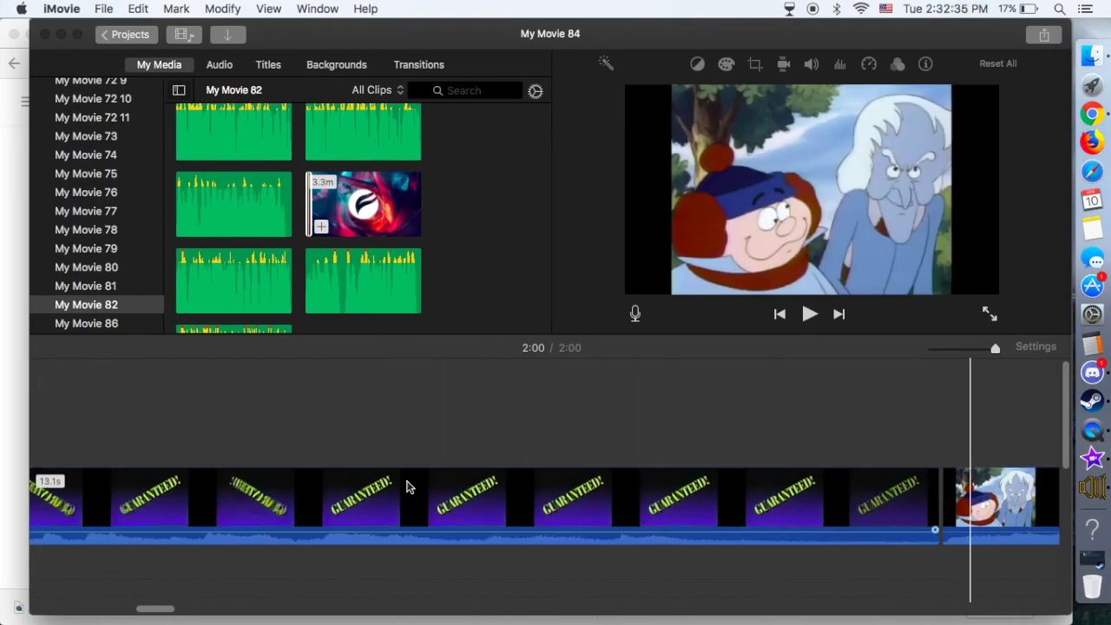
key("super+Tab")
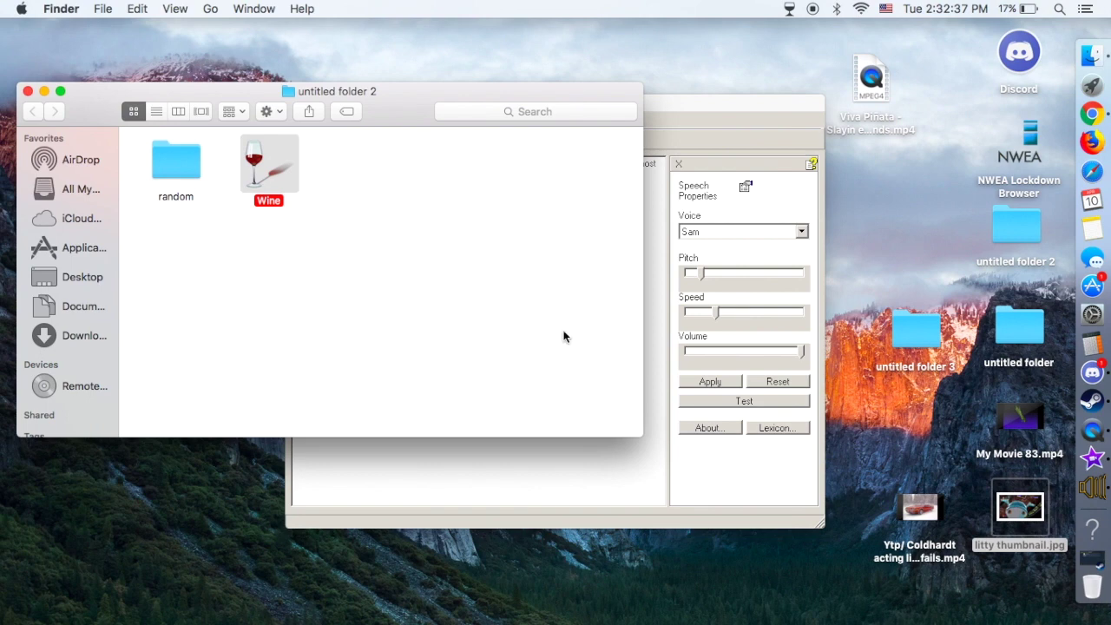
left_click(484, 440)
key("BackSpace")
type("I show whole thing")
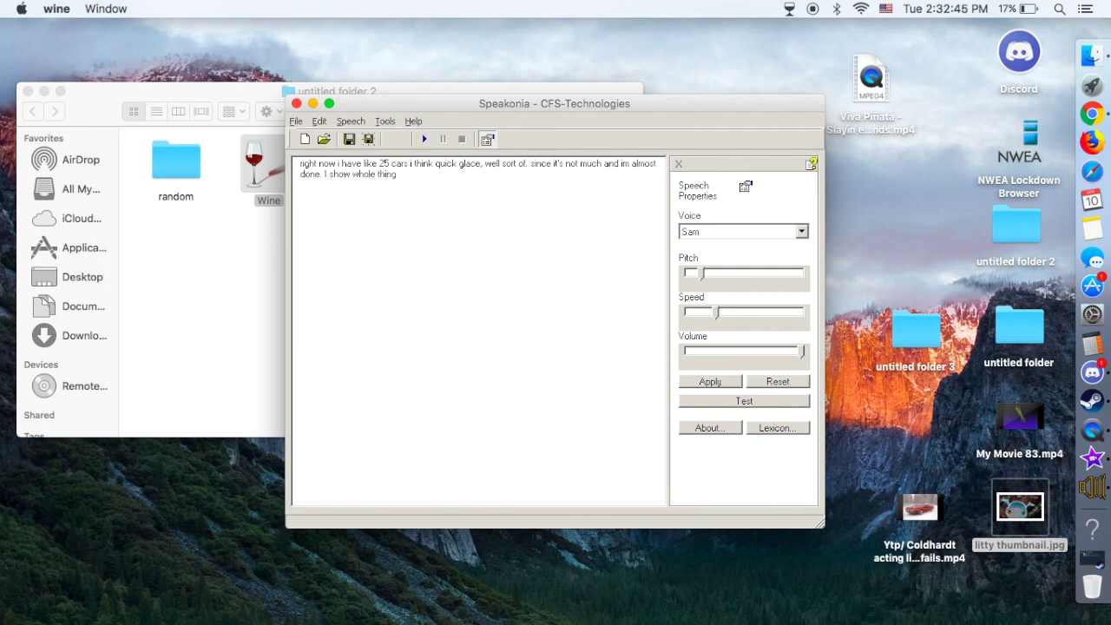
type(", or may be not")
left_click(424, 138)
Remove "quick glace" from the Speakonia text, put a comma after "i think", and add "with this video" after "almost done"
left_click_drag(486, 165, 433, 167)
key("BackSpace")
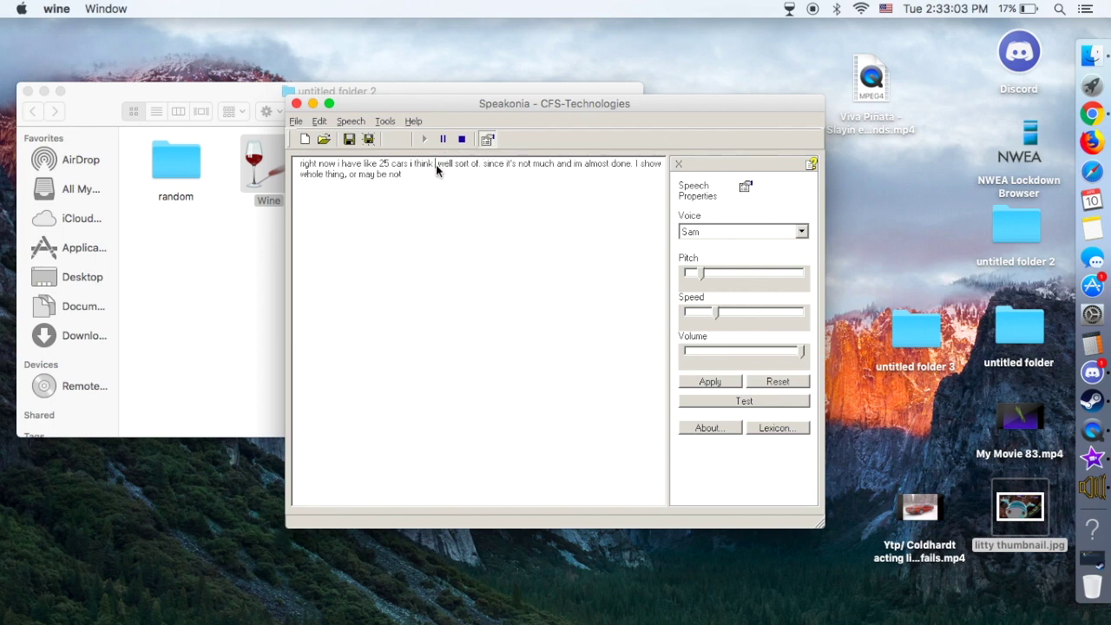
key("BackSpace")
type(",")
left_click(630, 168)
type(".")
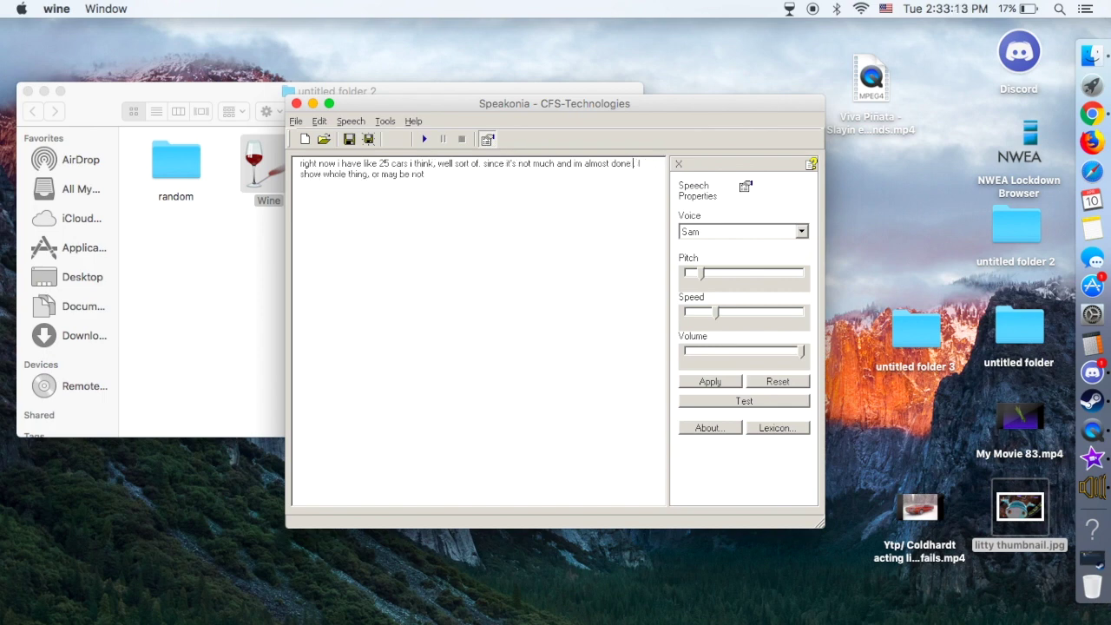
type("ith this")
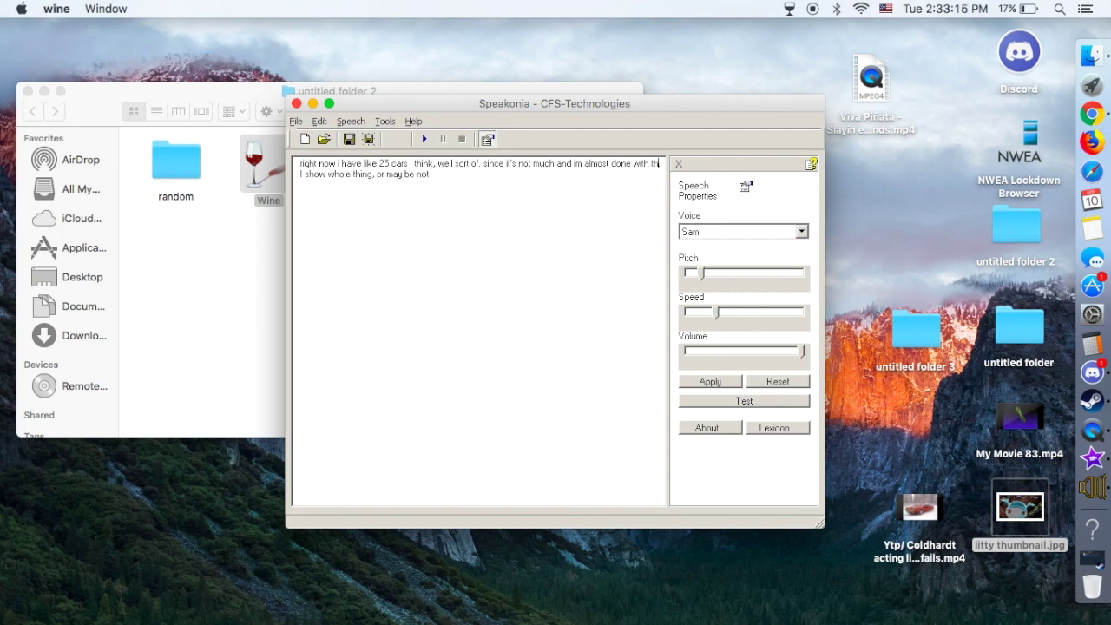
type(" video. I show whole thing, or may be not")
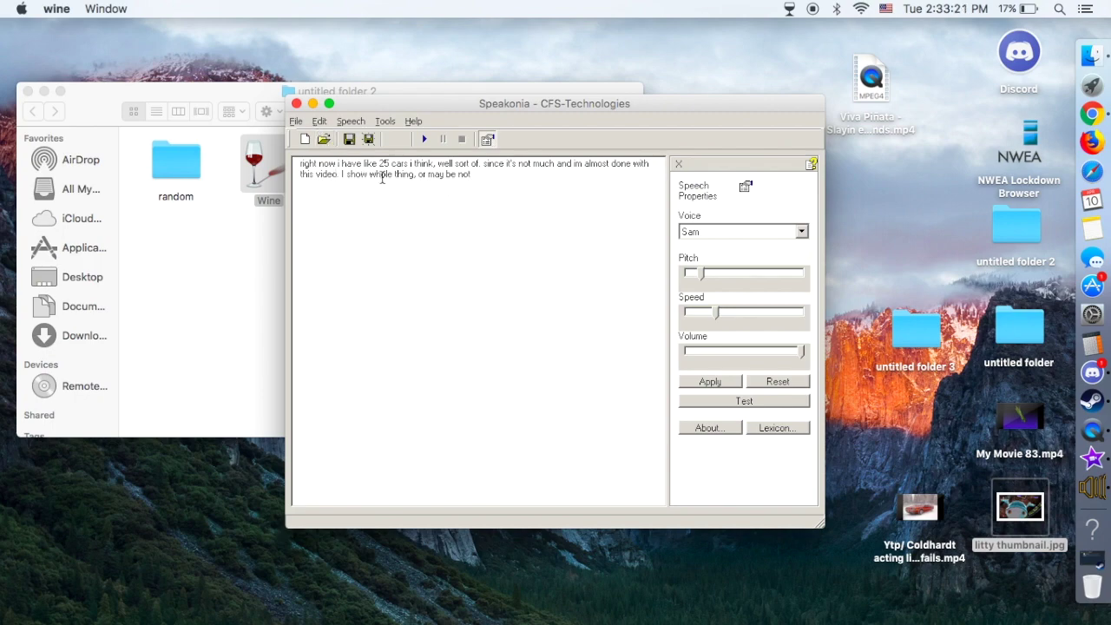
Clear the Speakonia text and switch to iMovie at the "GUARANTEED!" clips in the My Movie 84 timeline
left_click_drag(526, 177, 252, 161)
key("BackSpace")
key("ctrl+Right")
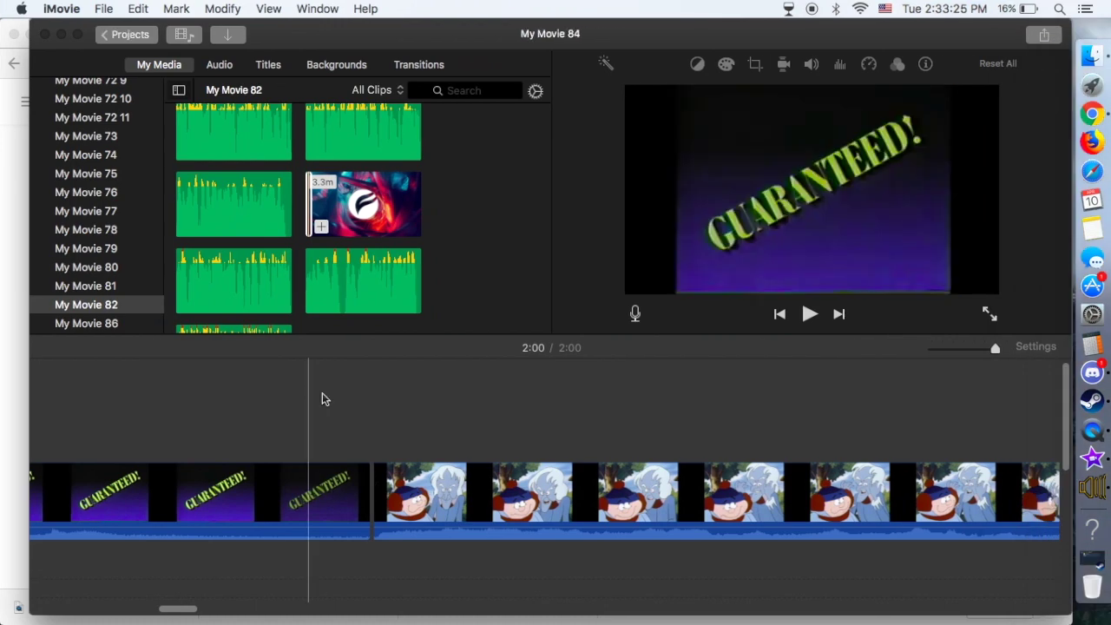
scroll(413, 439, "right", 2)
scroll(413, 439, "left", 5)
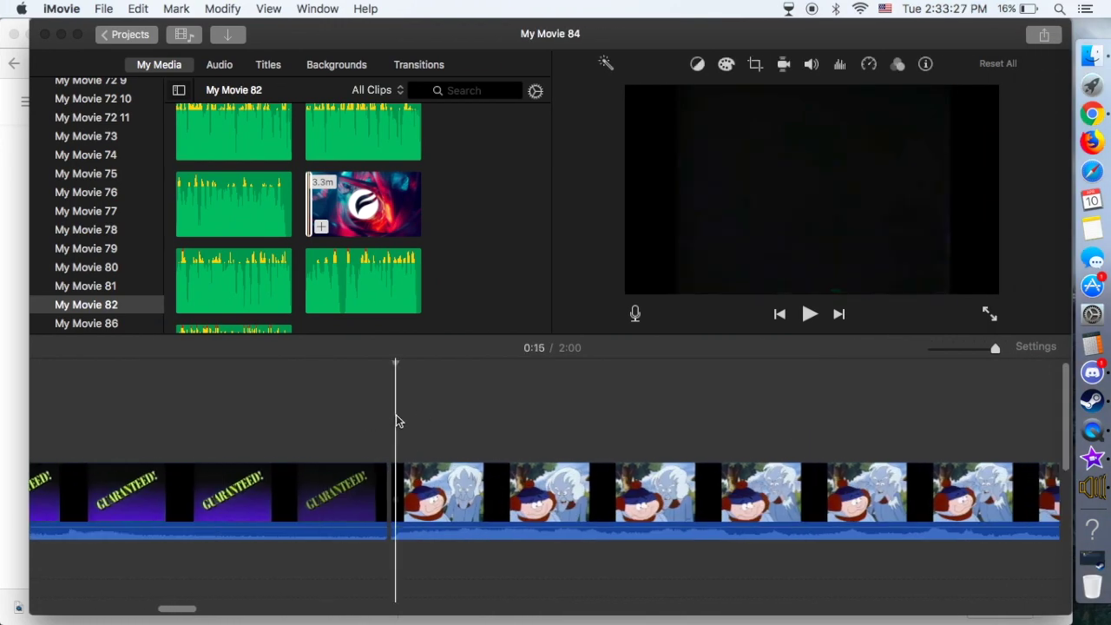
Leave the My Movie 84 project and open the My Movie 83 project from the projects overview
left_click(107, 35)
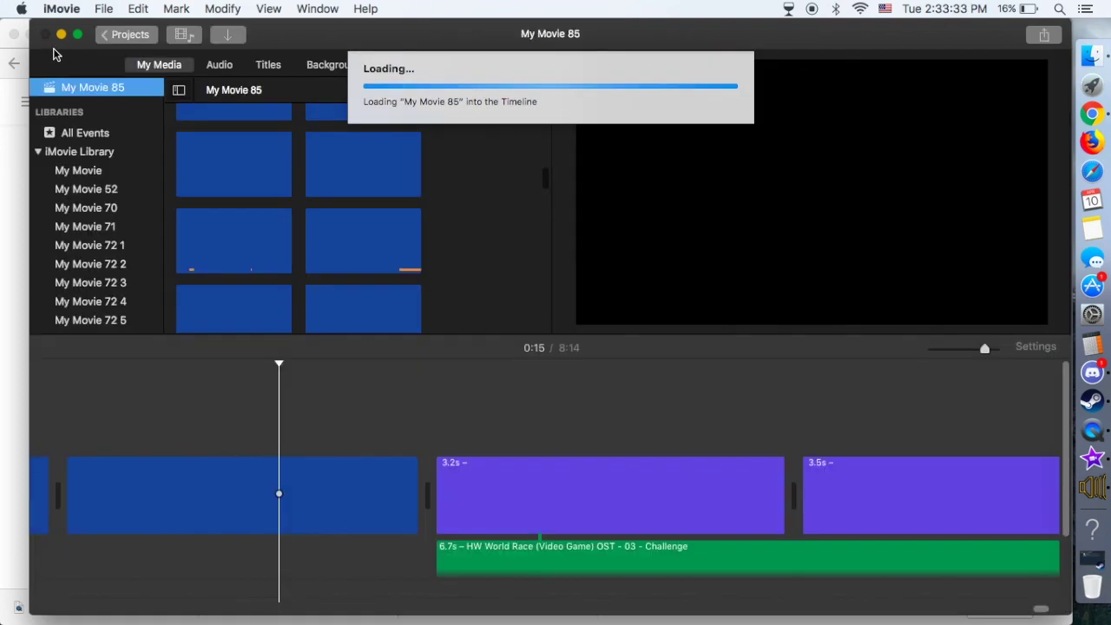
left_click(138, 38)
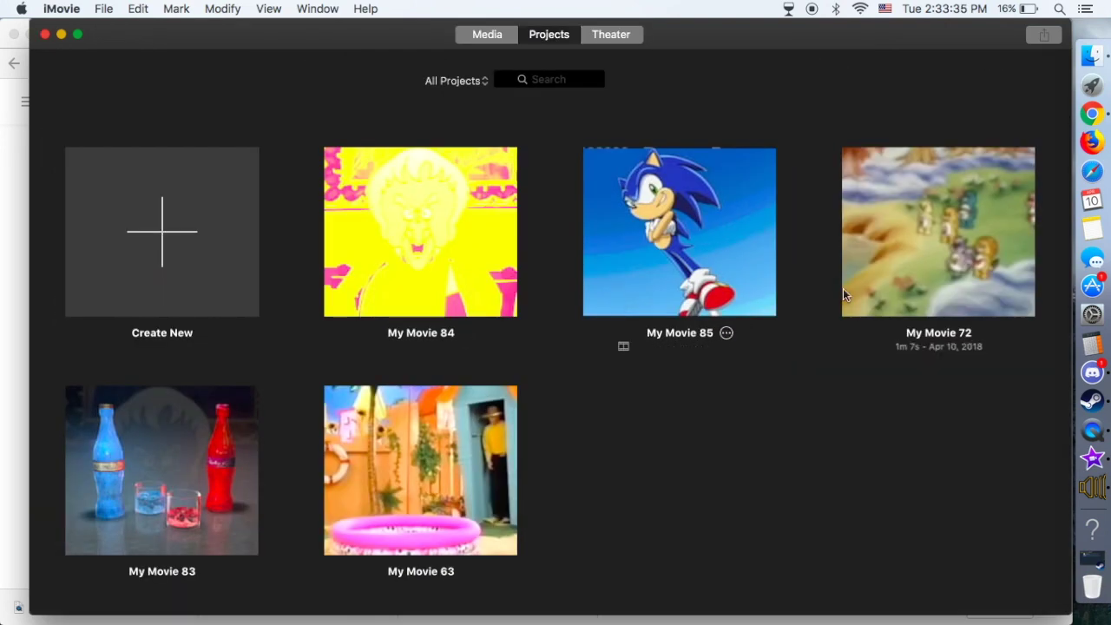
left_click(139, 441)
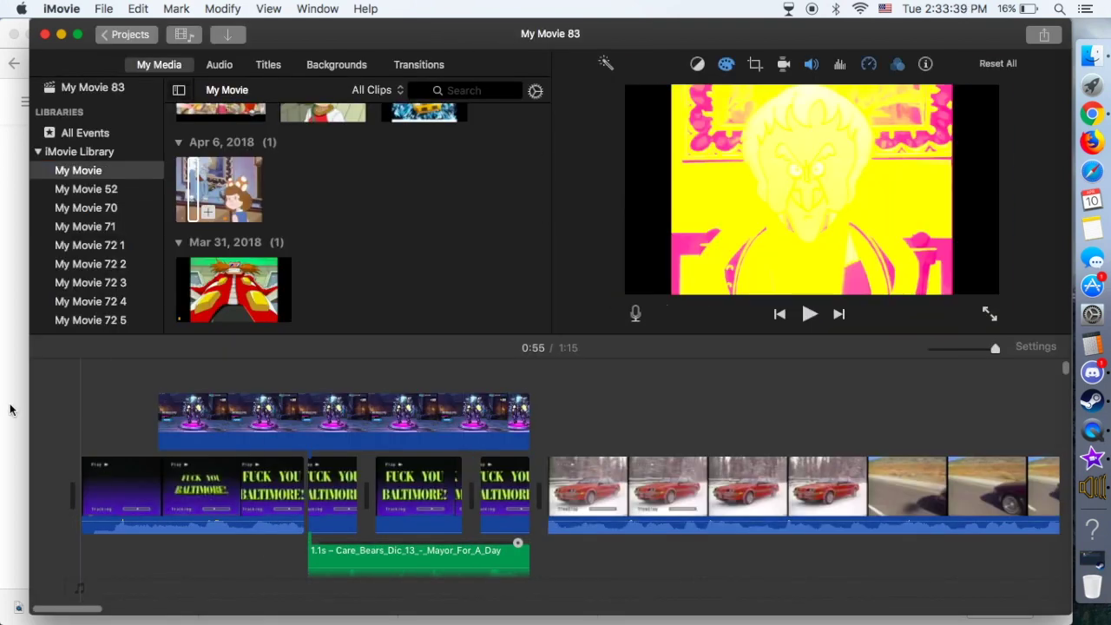
Play the opening of My Movie 83, from the title clips through the car footage to the "GUARANTEED!" clips
key("space")
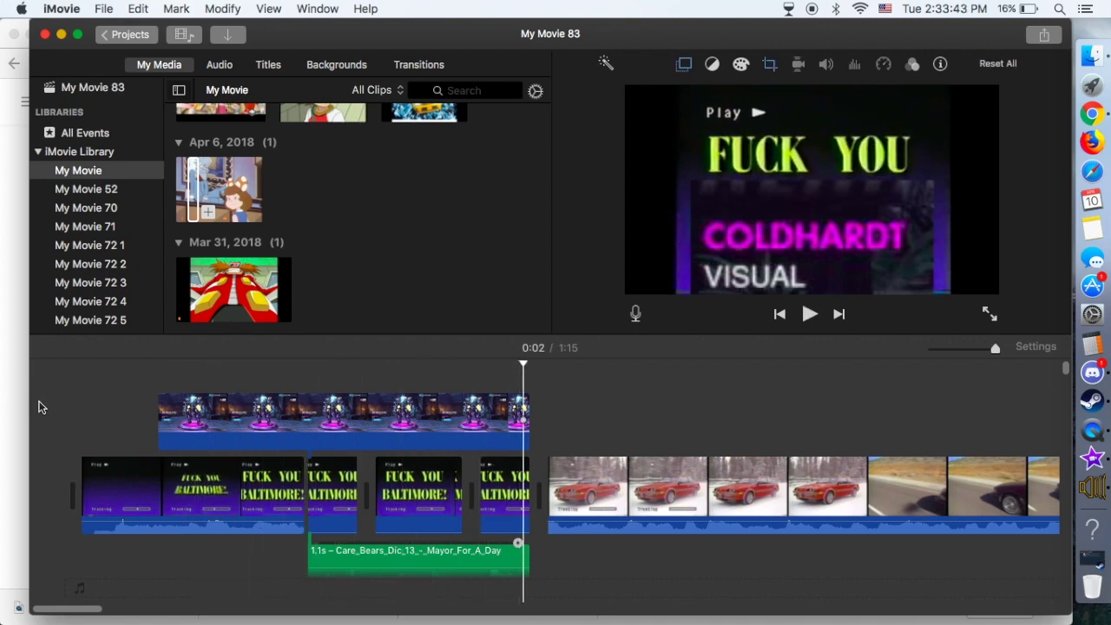
scroll(173, 403, "right", 10)
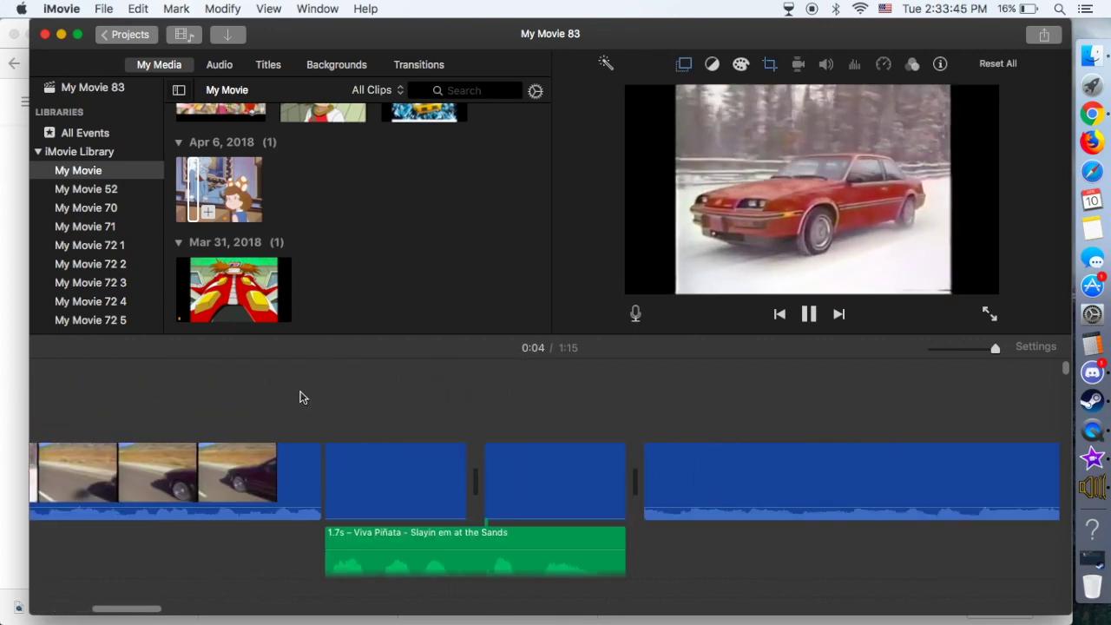
scroll(299, 398, "right", 10)
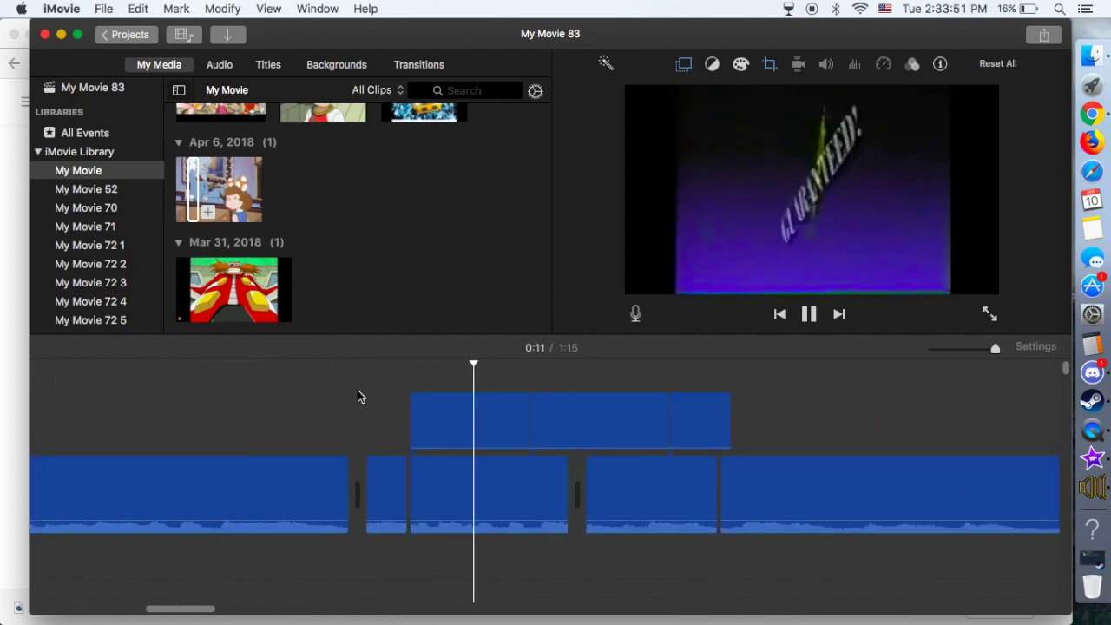
key("space")
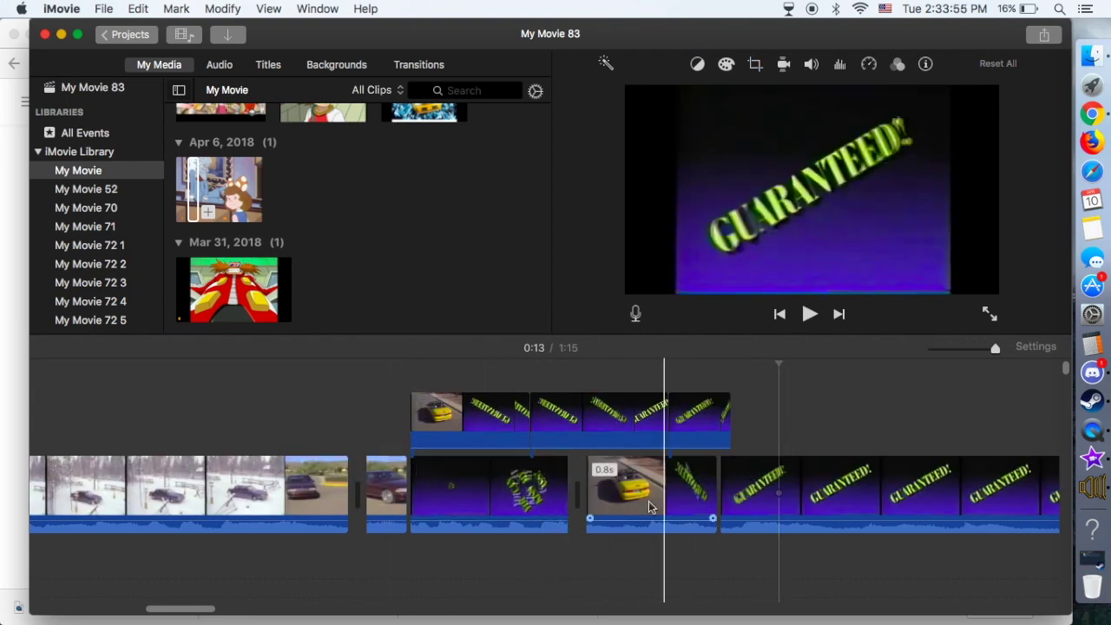
scroll(614, 504, "right", 10)
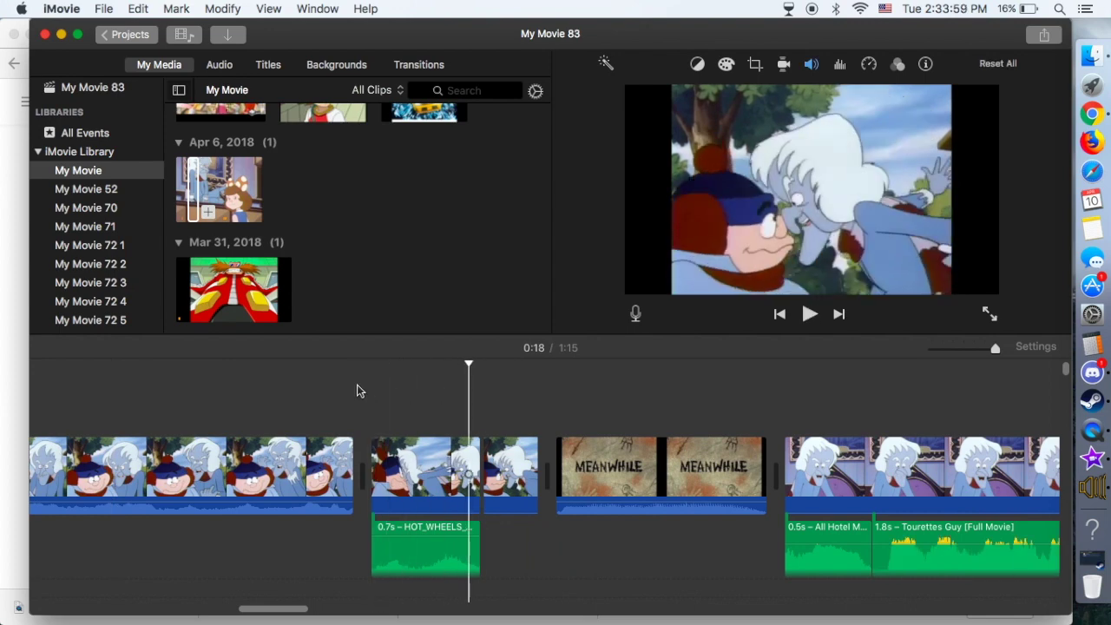
Browse the My Movie 83 media and preview the source clip dated Jan 31, 2018
left_click(86, 90)
scroll(339, 203, "up", 10)
scroll(245, 260, "down", 10)
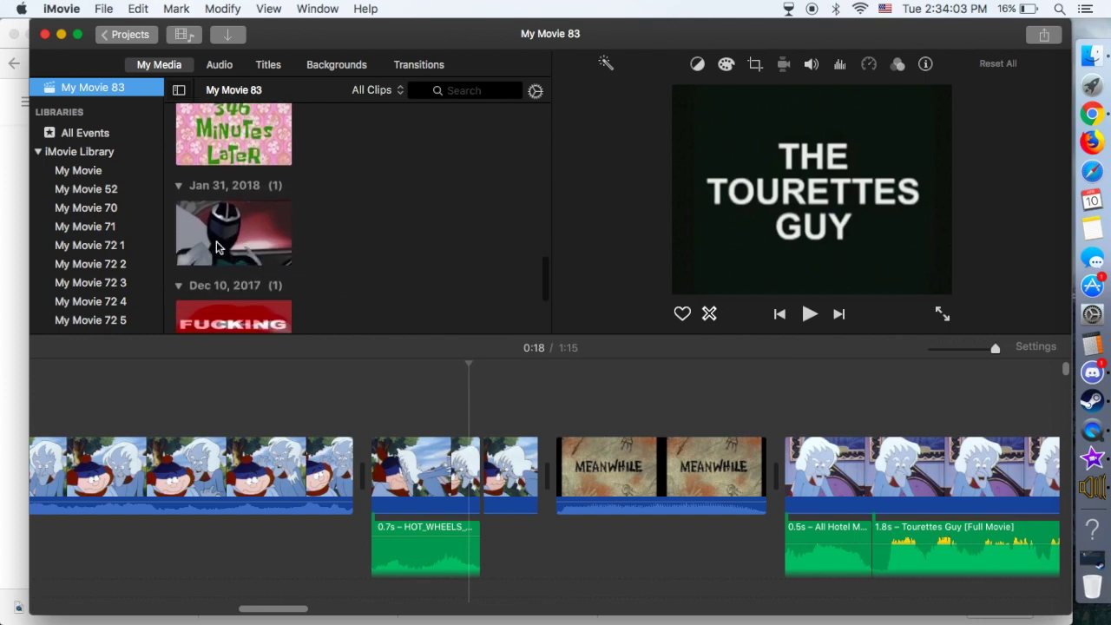
left_click(217, 248)
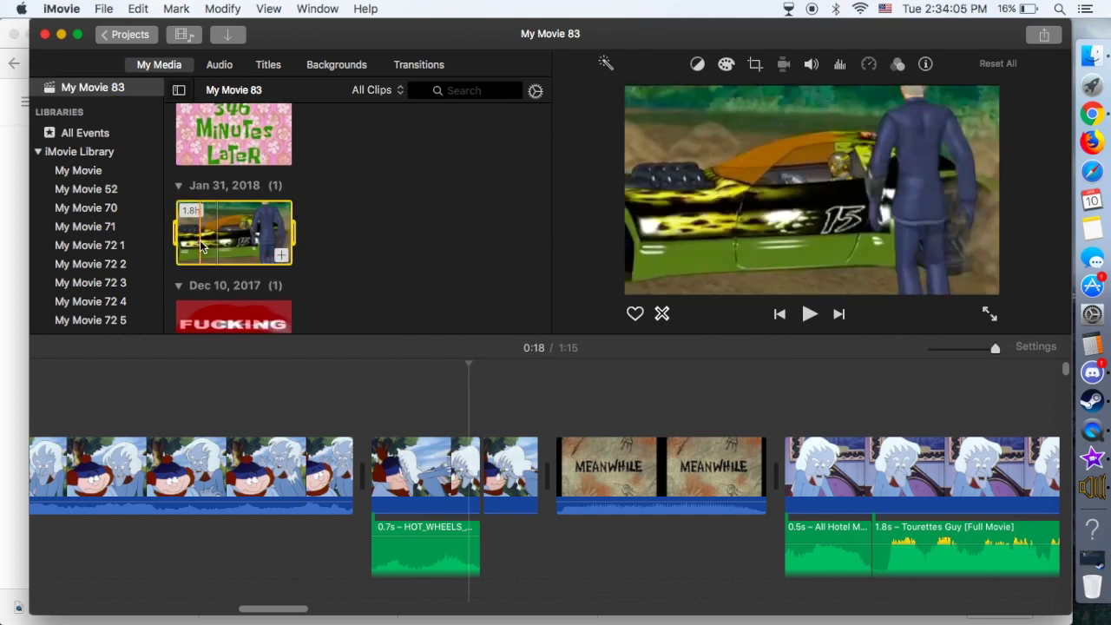
key("space")
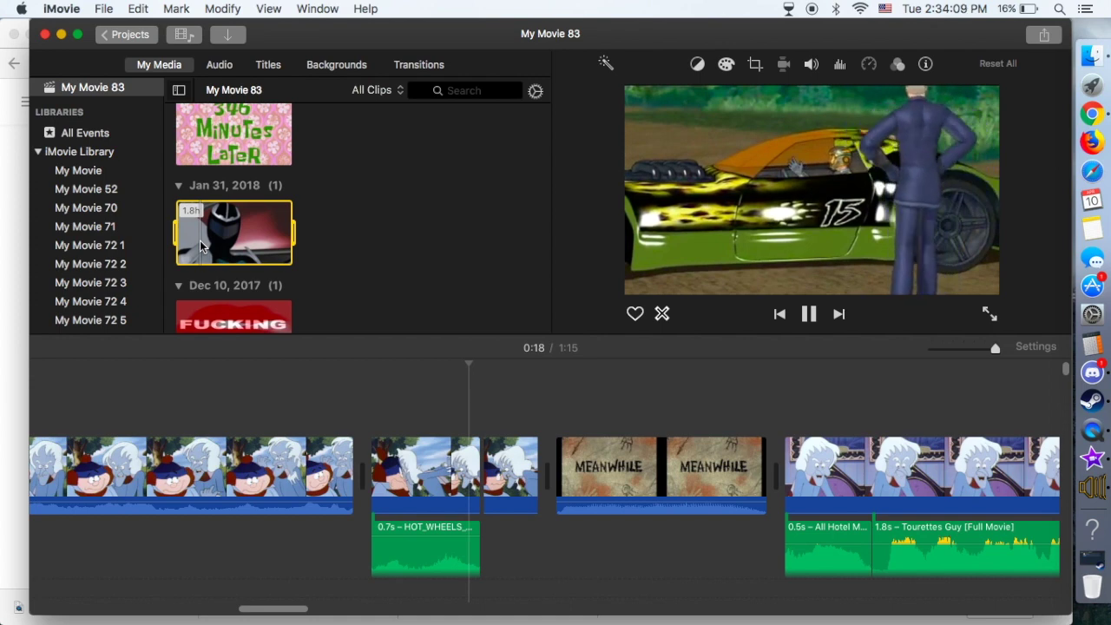
Play the My Movie 83 timeline section after the "MEANWHILE" clip with the Tourettes Guy audio
left_click(241, 417)
key("space")
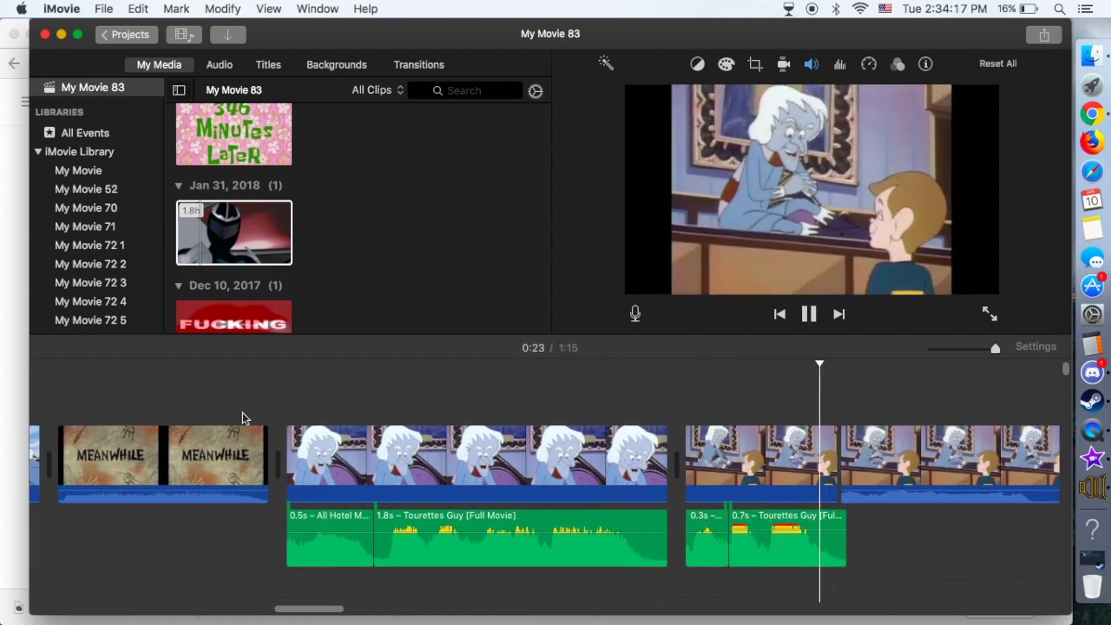
key("space")
Play the car clips with the "Viva Piñata - Slayin em at the Sands" audio and preview the 10.1-minute Apr 7, 2018 source clip
scroll(247, 241, "up", 5)
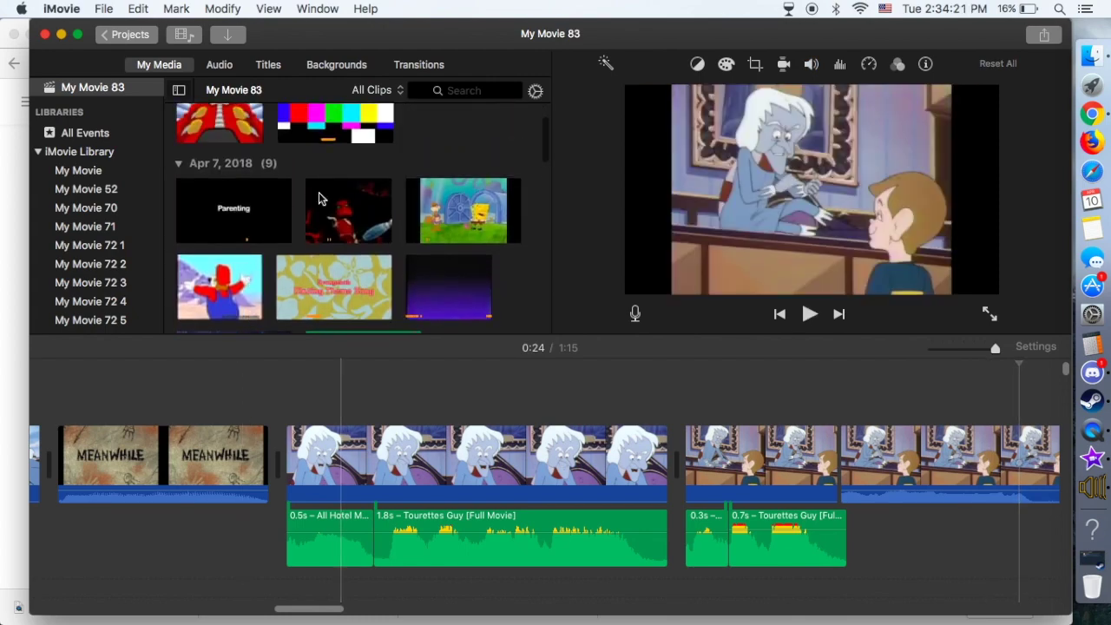
scroll(382, 395, "left", 10)
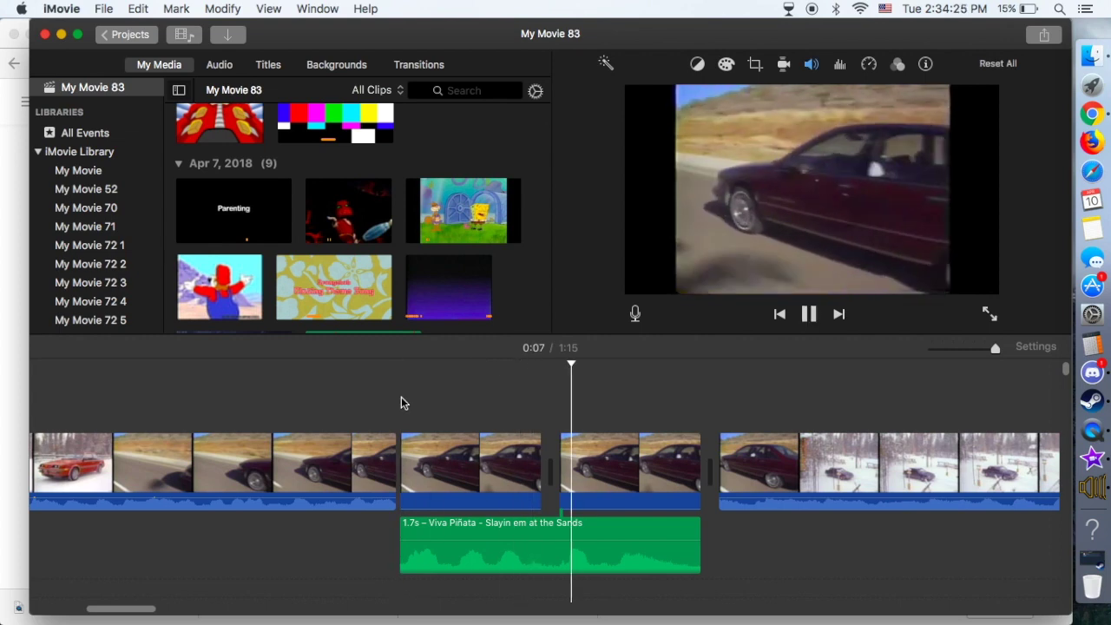
key("space")
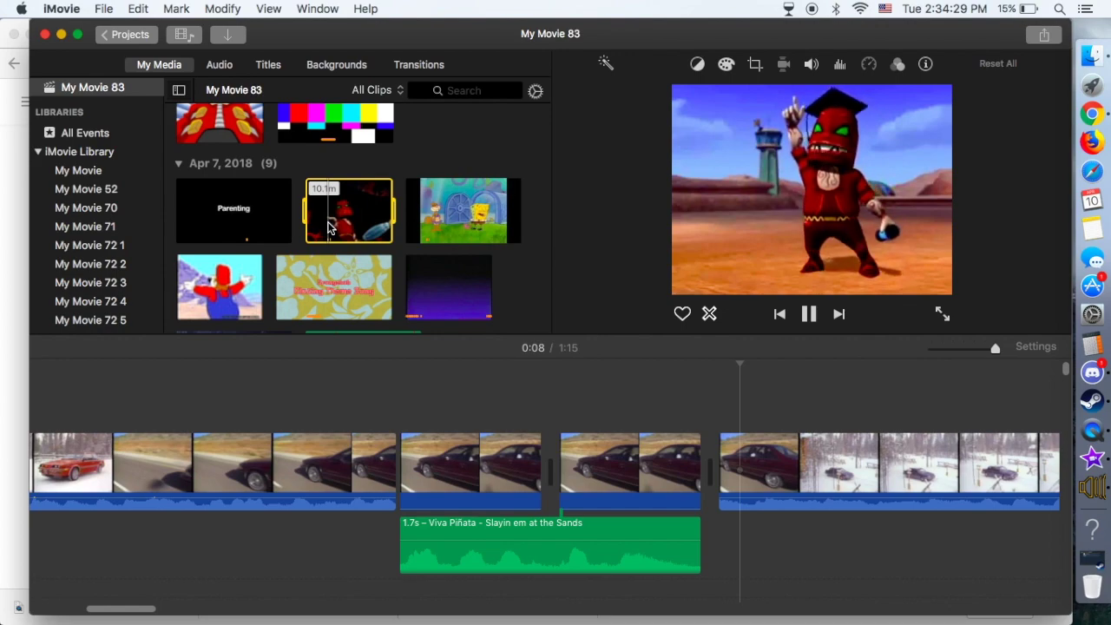
key("space")
Move ahead in the My Movie 83 timeline and play the purple hall clips with the MIME_FAIL! audio
scroll(532, 488, "right", 10)
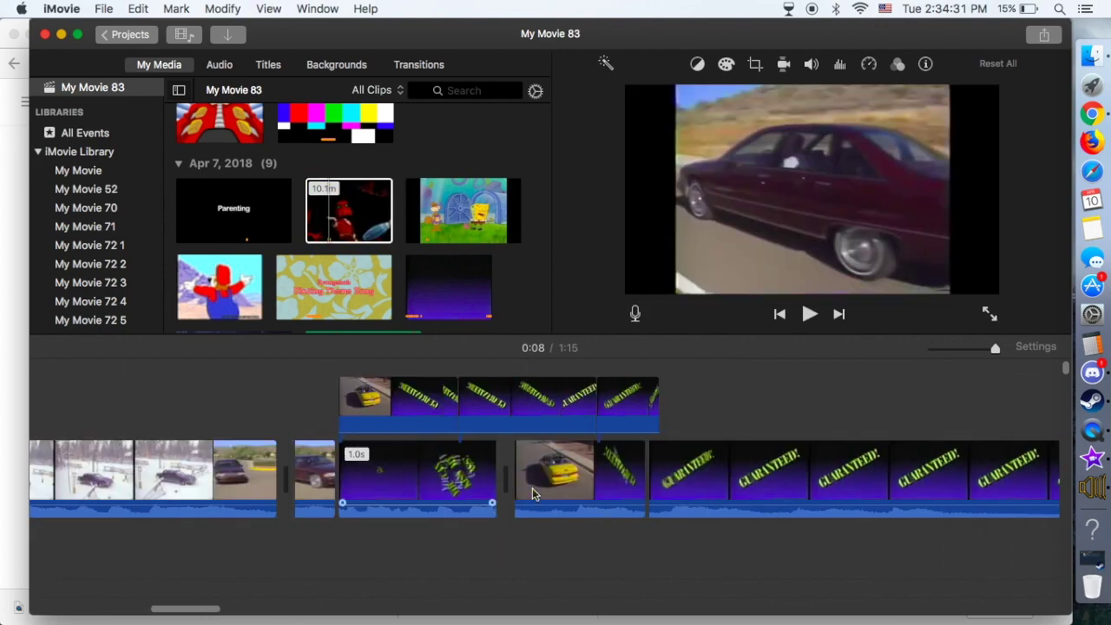
scroll(532, 488, "right", 20)
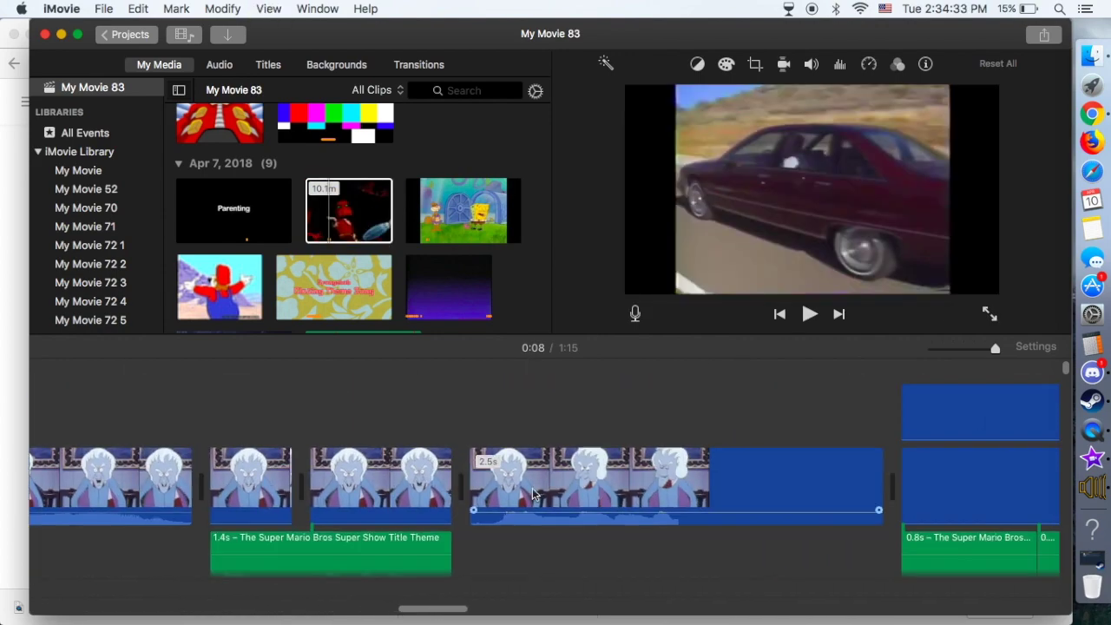
scroll(532, 488, "left", 3)
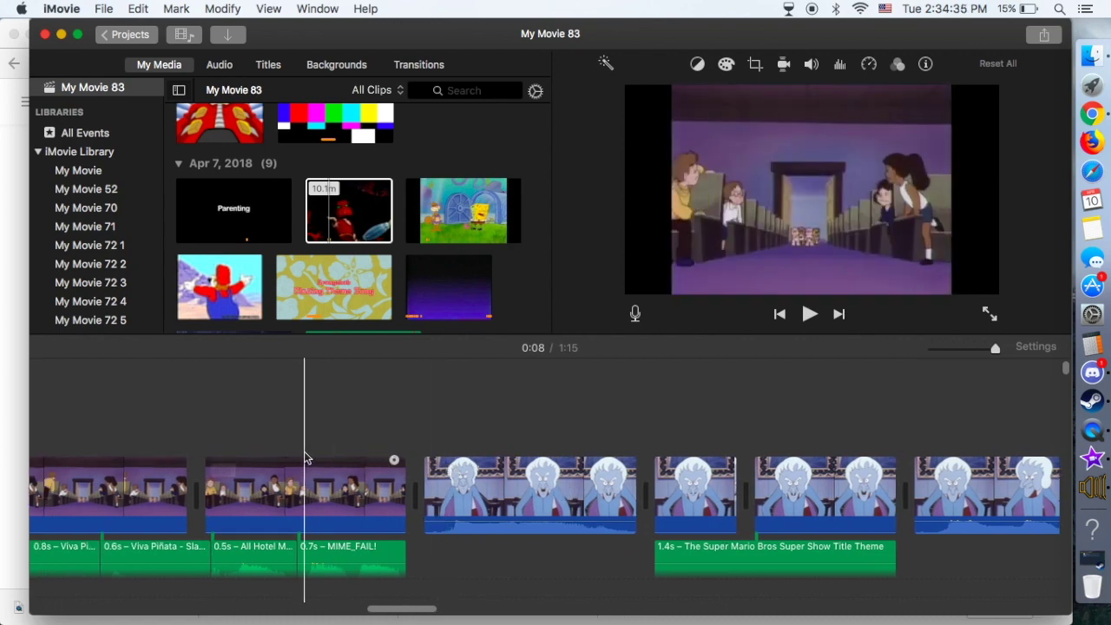
key("space")
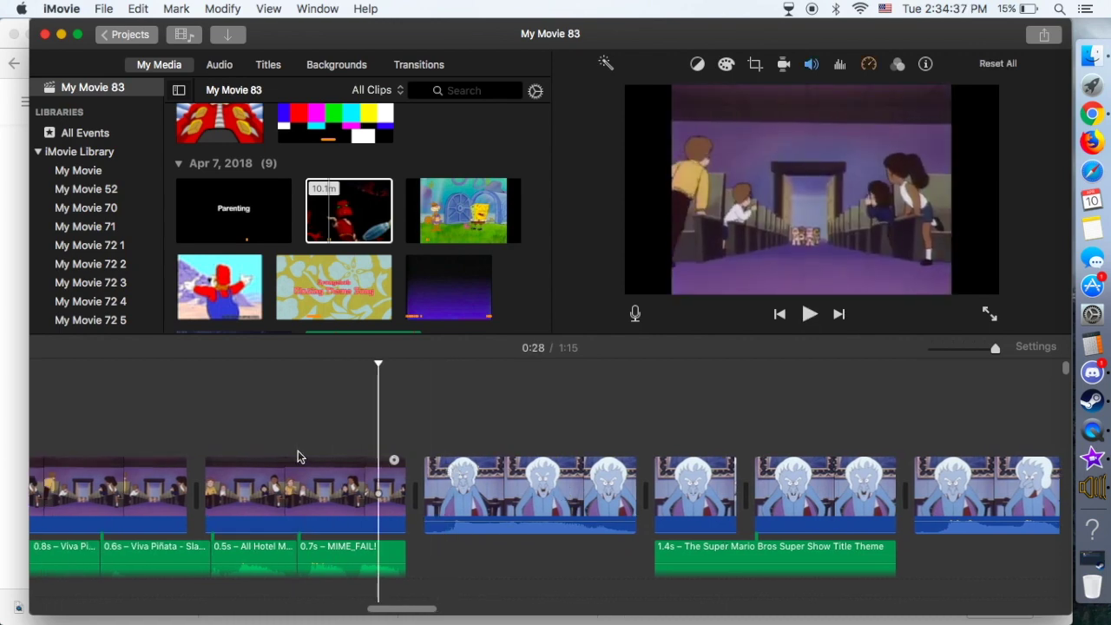
key("space")
scroll(240, 437, "left", 5)
left_click(66, 412)
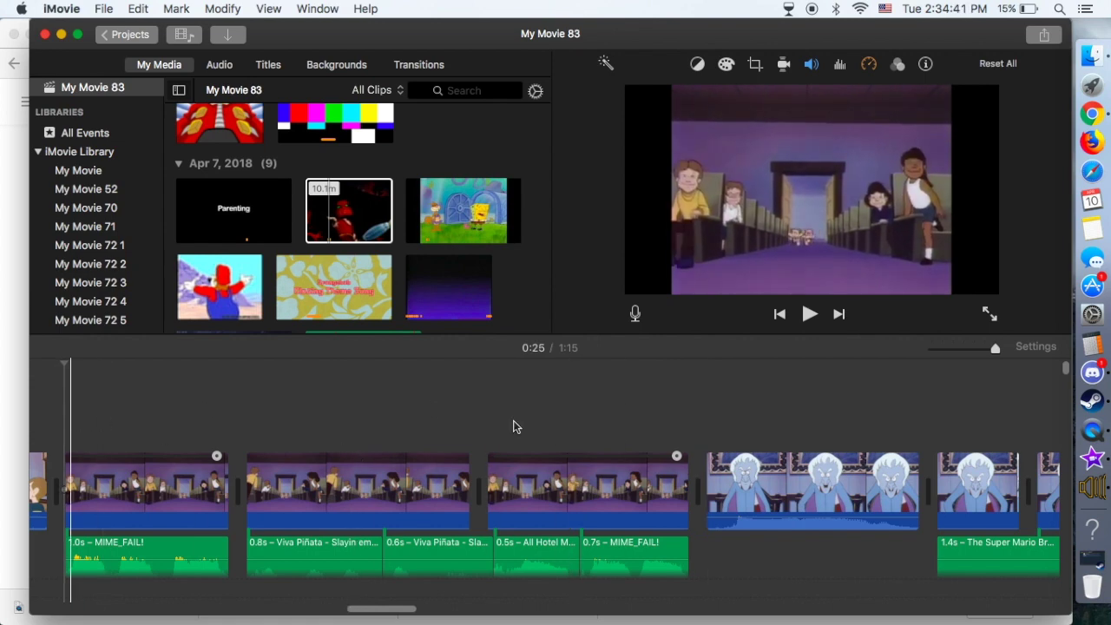
left_click(564, 430)
key("space")
Find the "Parenting" source clip in the Apr 7, 2018 media and preview its mime fail part
scroll(395, 227, "up", 3)
left_click(372, 263)
scroll(344, 253, "down", 3)
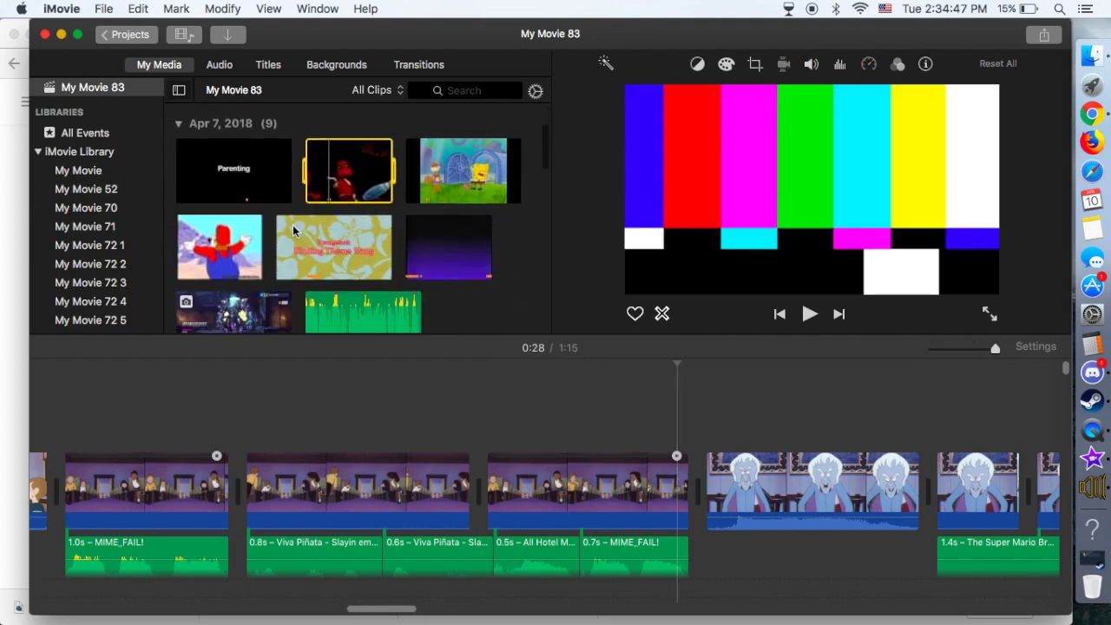
left_click(226, 165)
key("space")
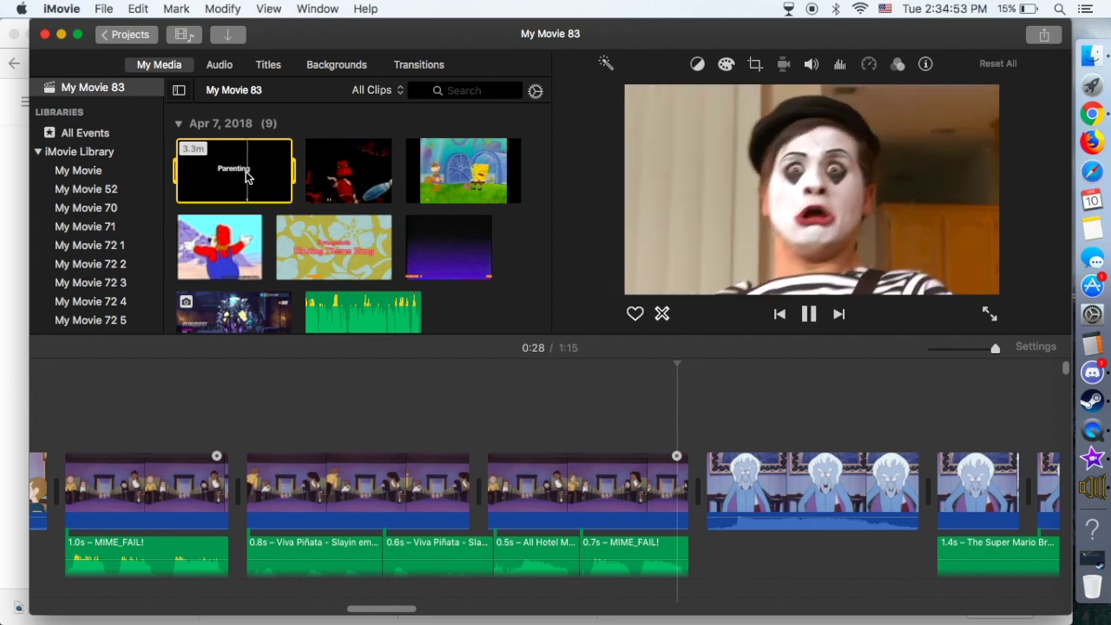
key("space")
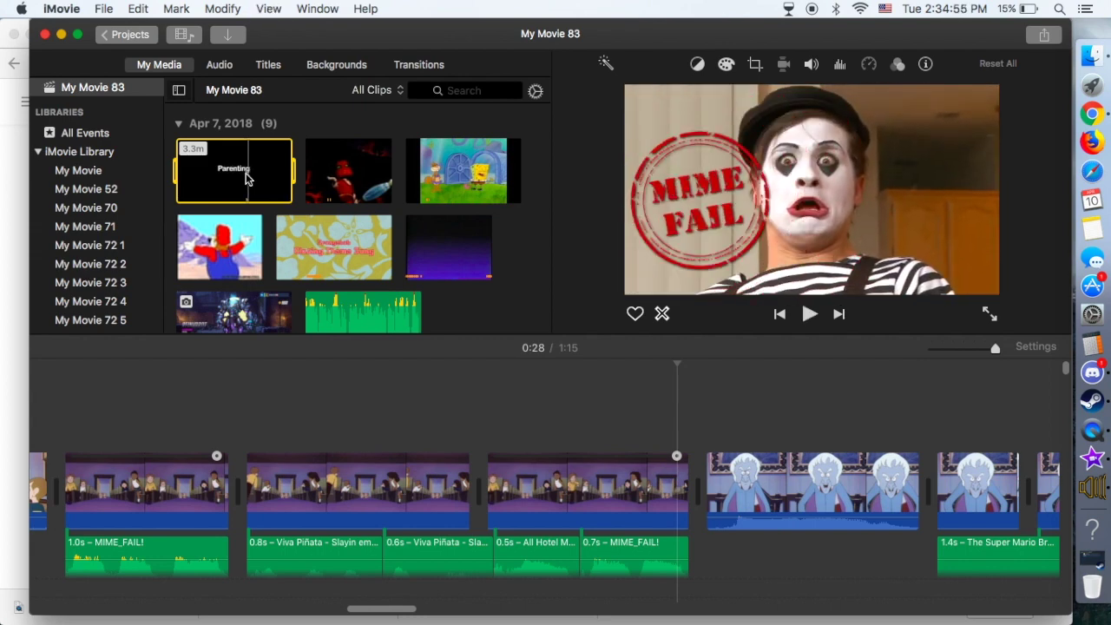
Play the timeline section with the blue and red bottles and the "Tea at the TreeDome Reversed" audio
left_click(222, 427)
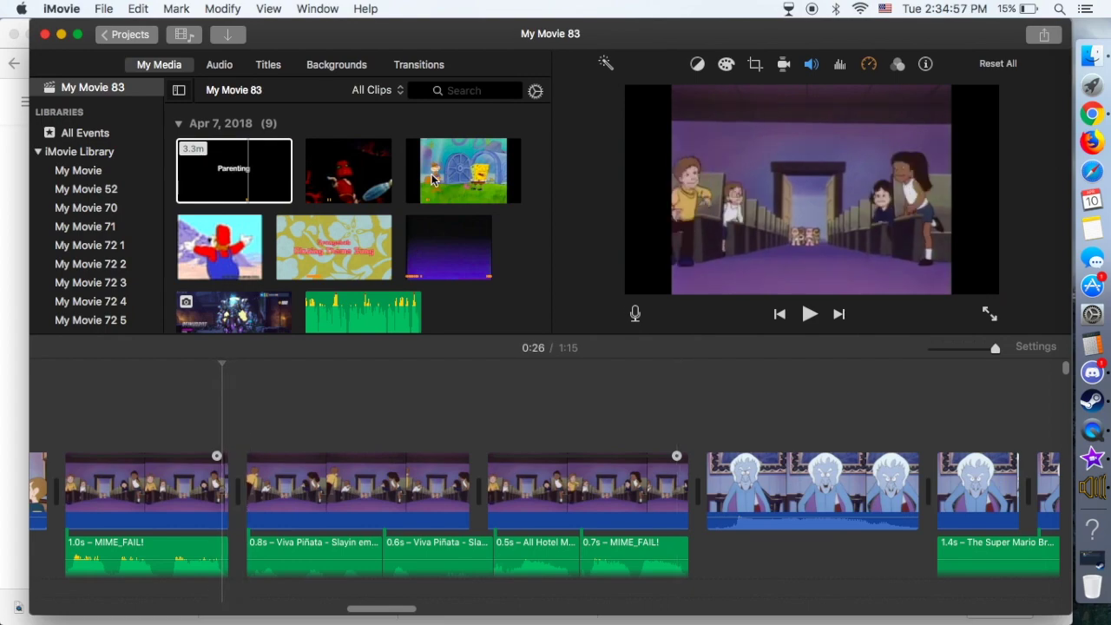
scroll(480, 404, "right", 10)
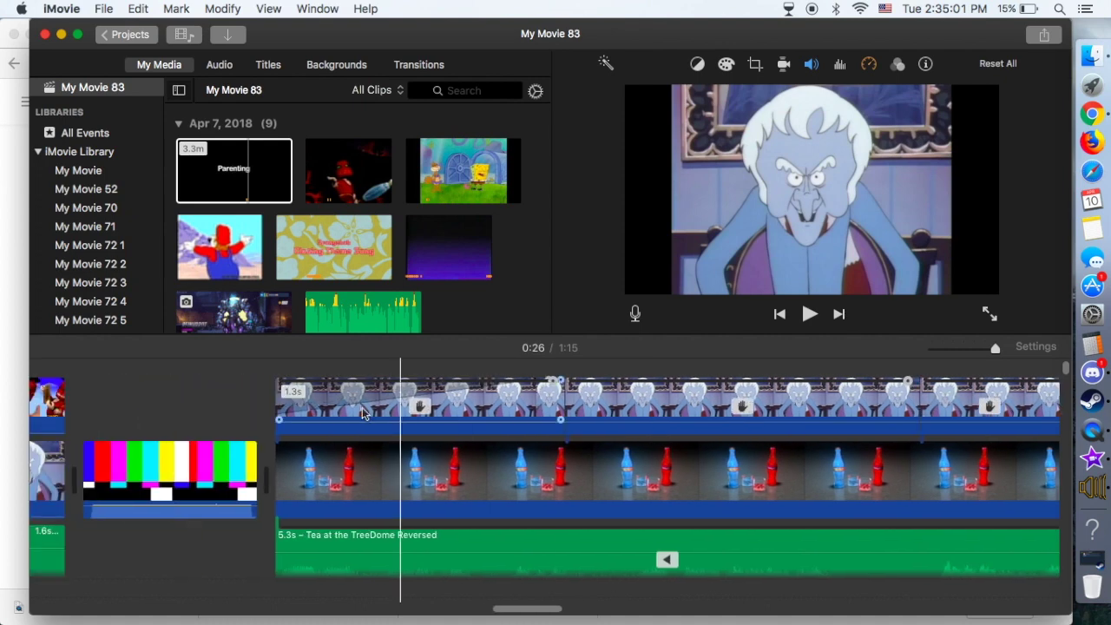
left_click(269, 387)
key("space")
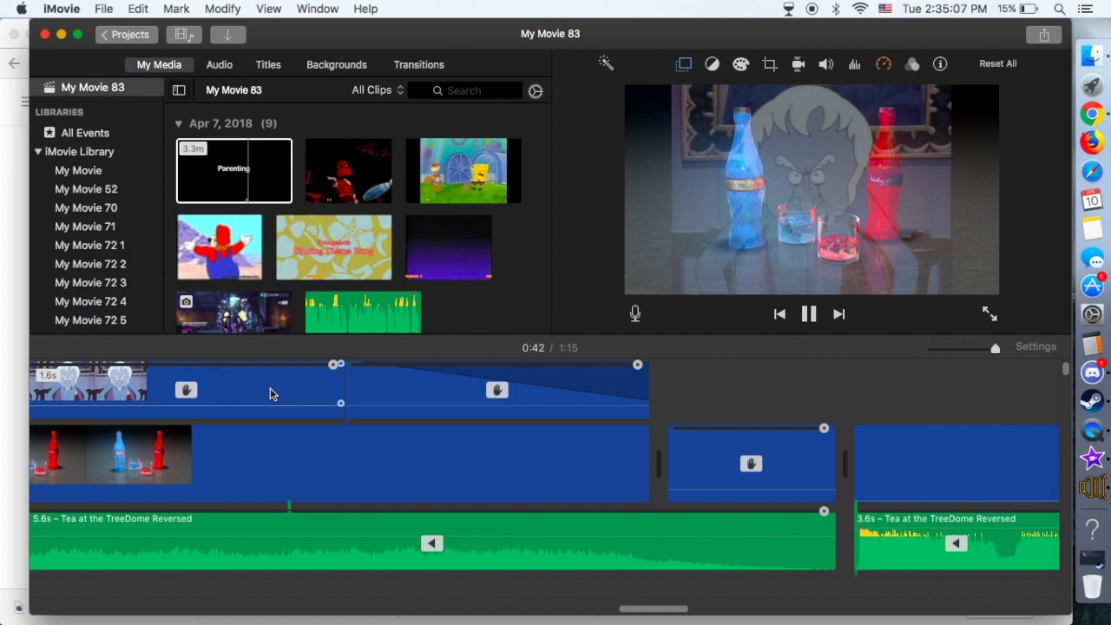
Replay the bottles section of the timeline and preview the 11.0-minute SpongeBob source clip in the Apr 7, 2018 media
key("space")
key("space")
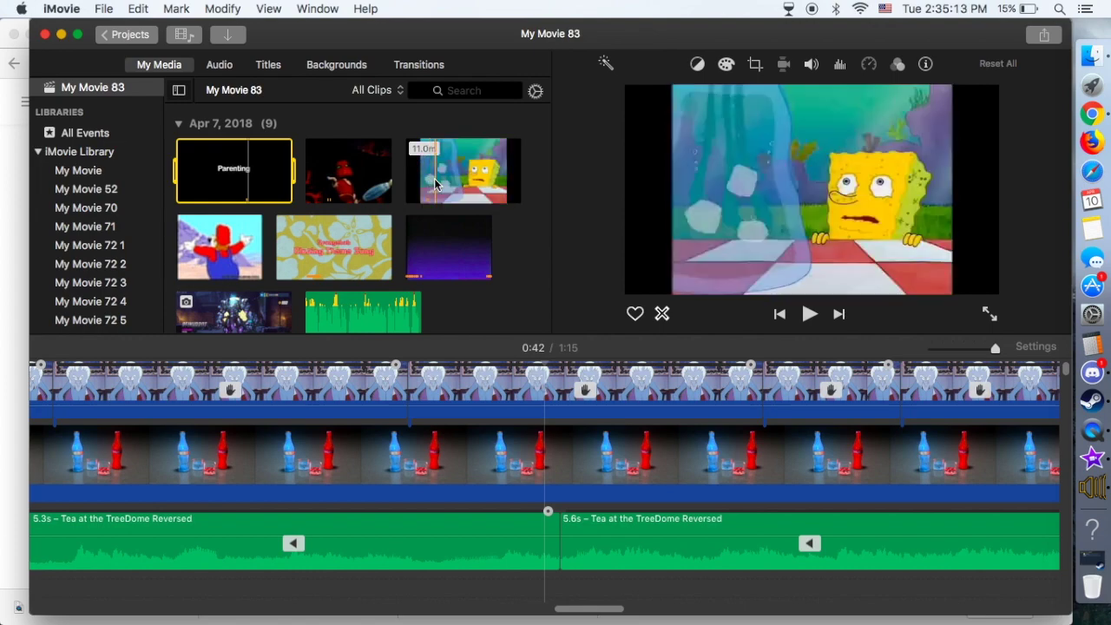
left_click(431, 185)
key("space")
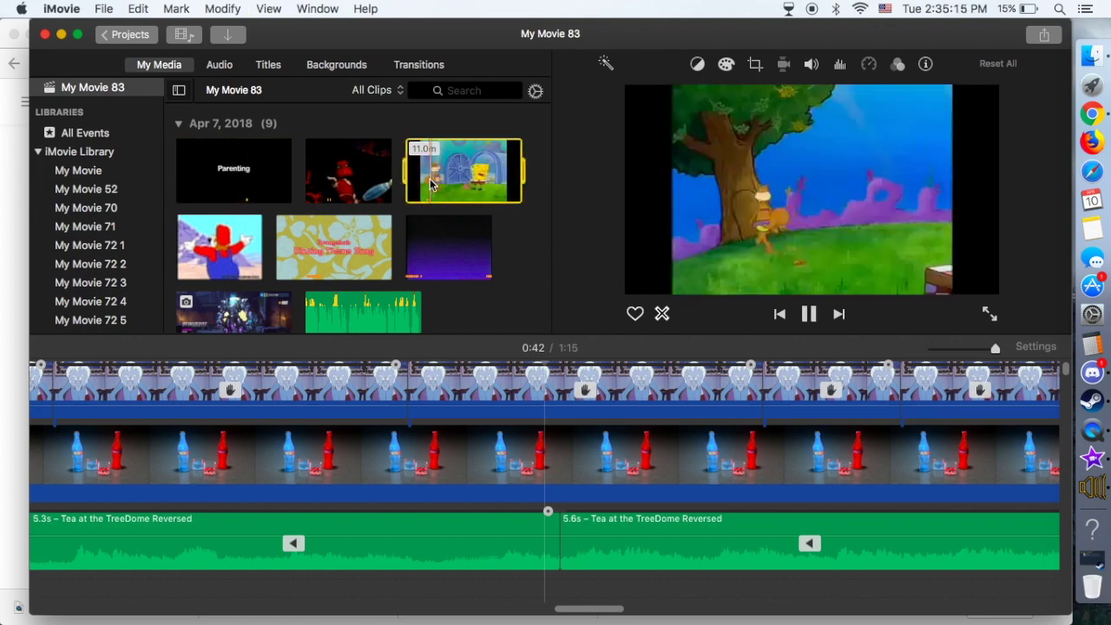
key("space")
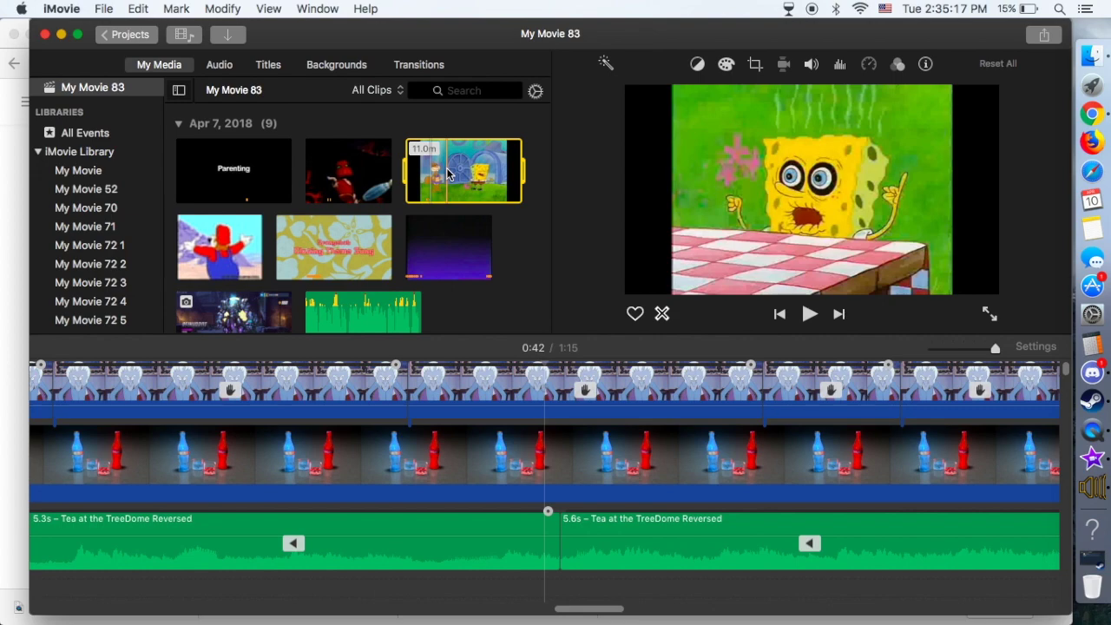
Return from the end of the My Movie 83 timeline to the project list and reopen My Movie 83
key("super+z")
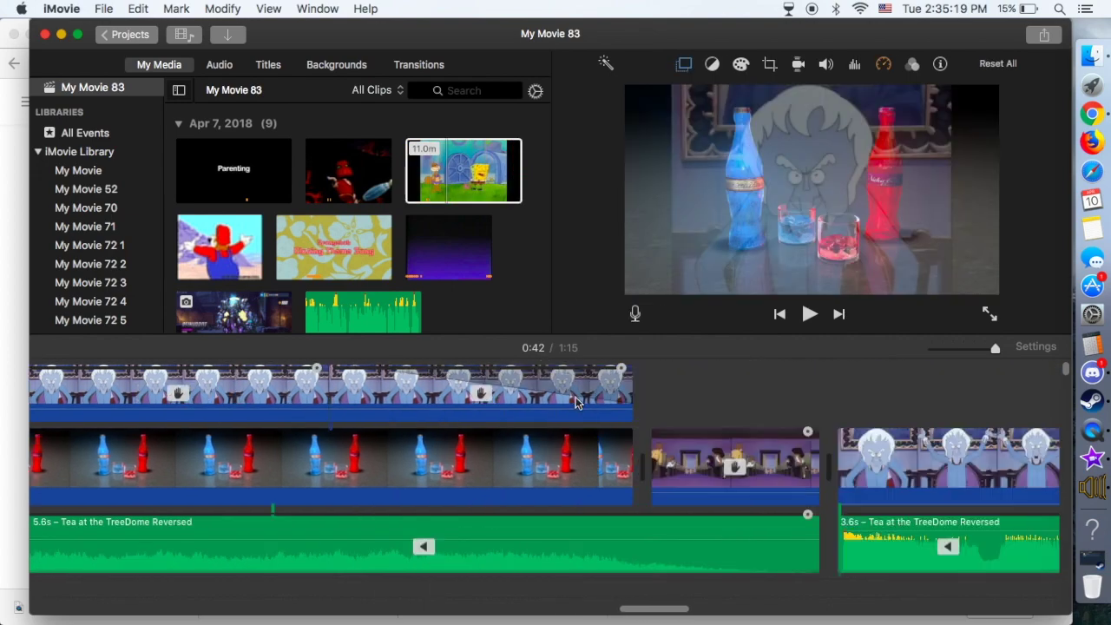
key("super+z")
key("super+z")
key("super+z")
key("super+z")
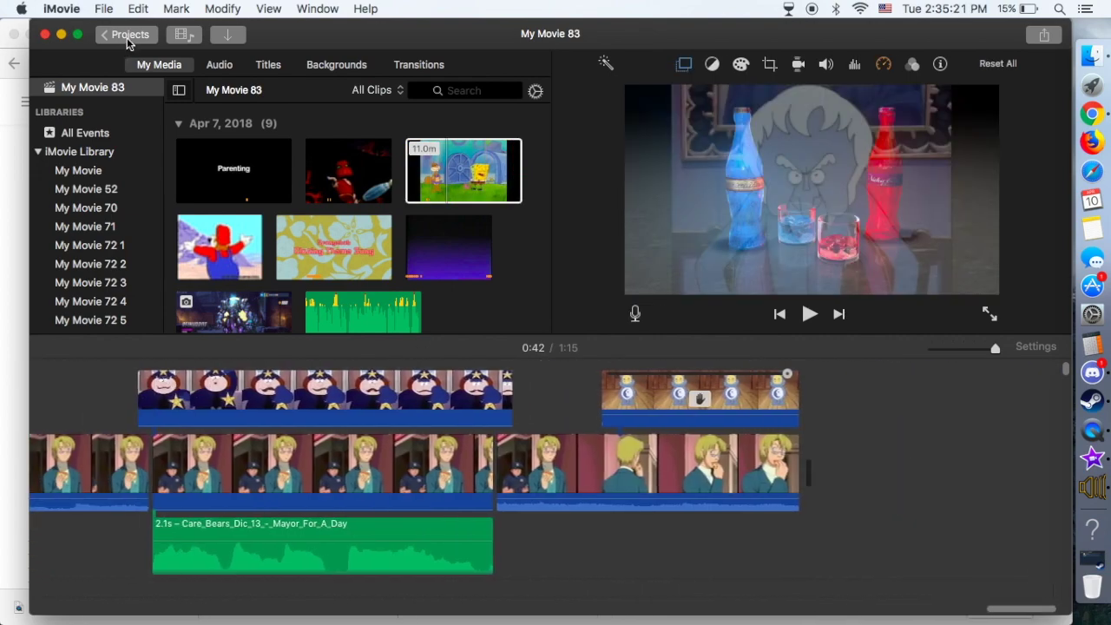
left_click(127, 35)
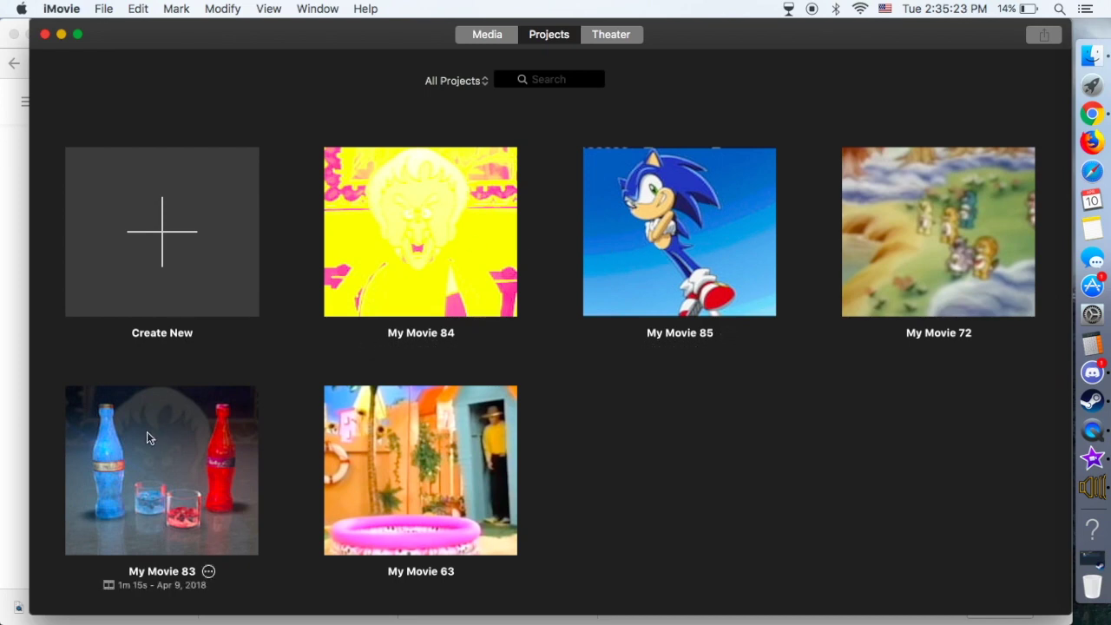
double_click(154, 439)
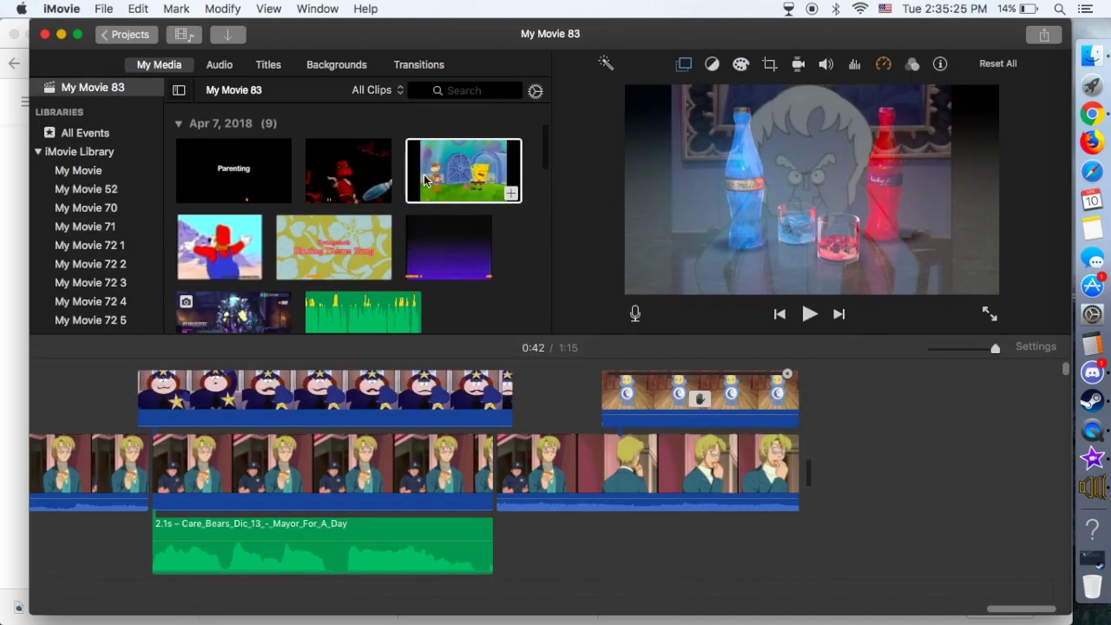
Add a 44.9-second part of the 11.0-minute SpongeBob source clip to the end of the timeline and play its beginning
left_click(424, 180)
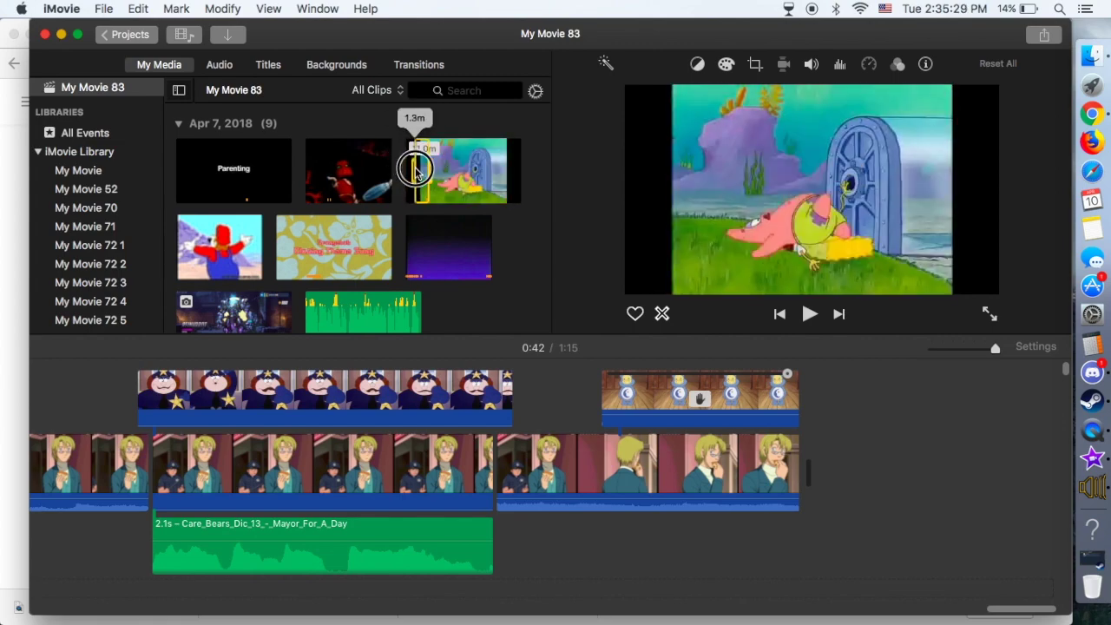
left_click_drag(424, 174, 830, 434)
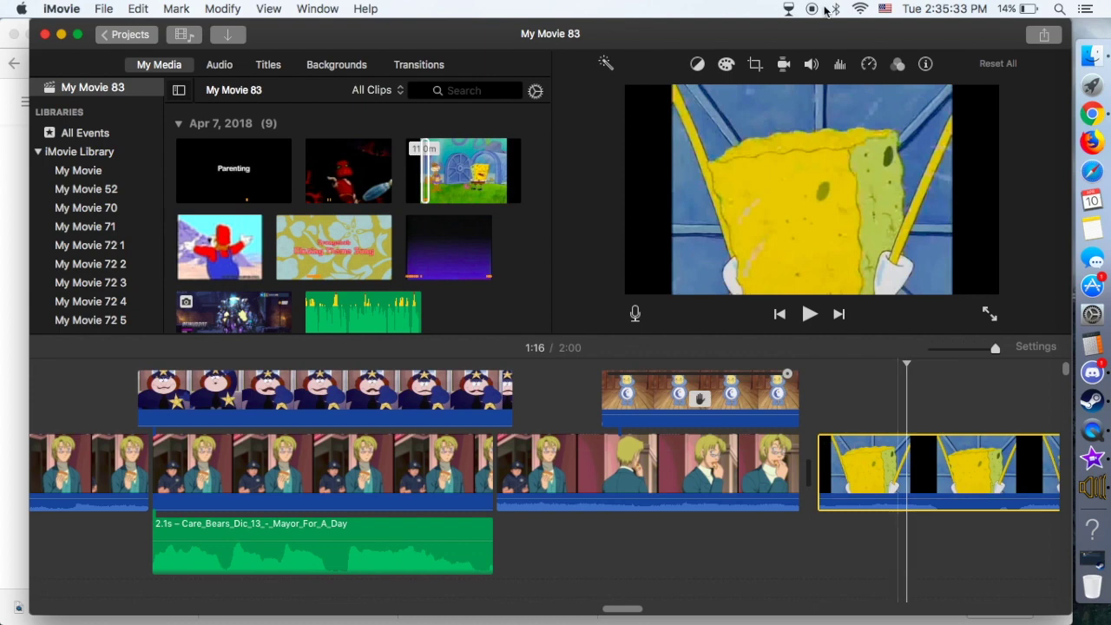
left_click(899, 67)
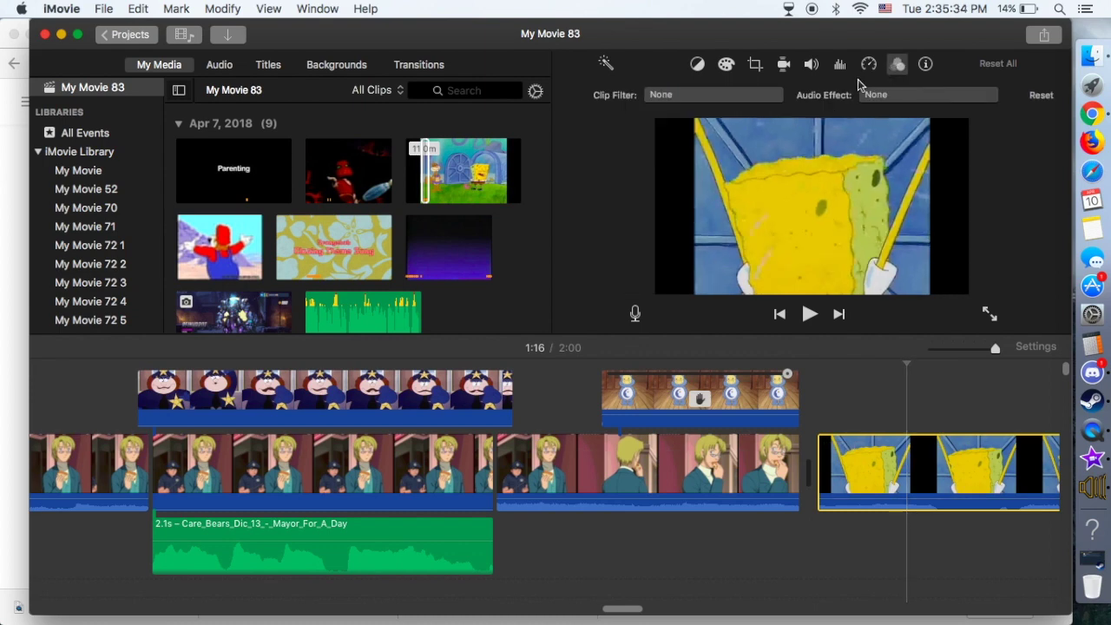
left_click(755, 95)
left_click(390, 407)
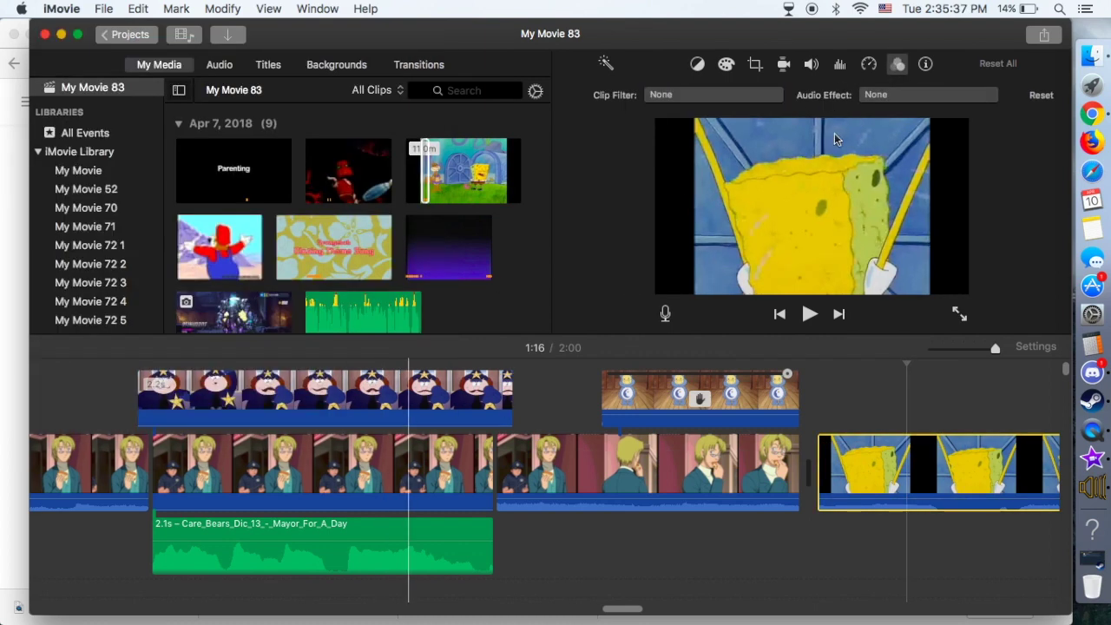
key("space")
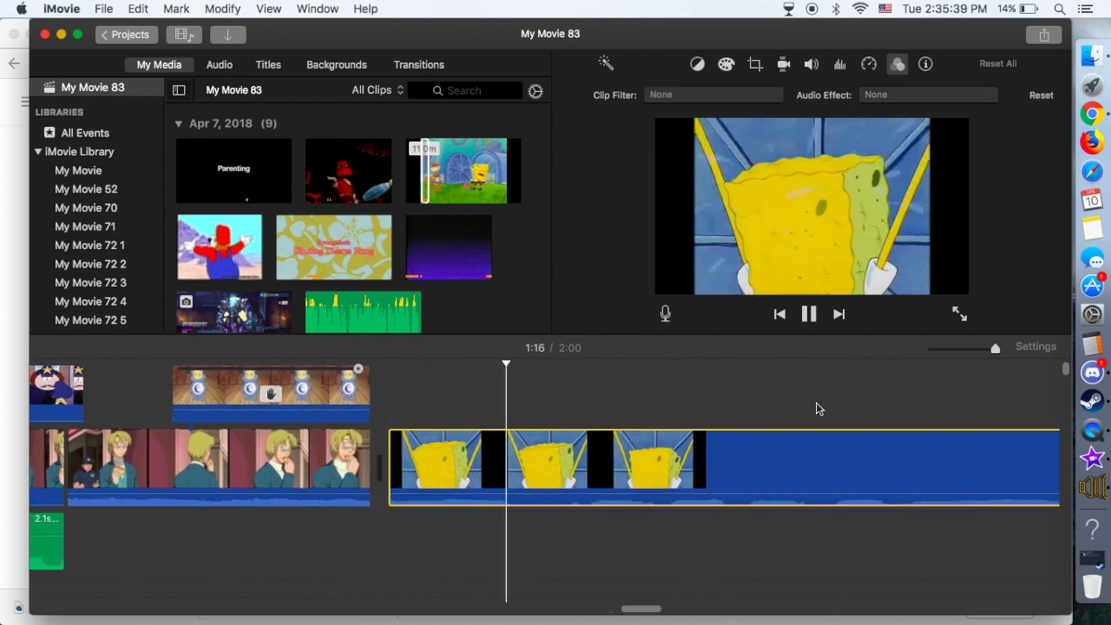
key("space")
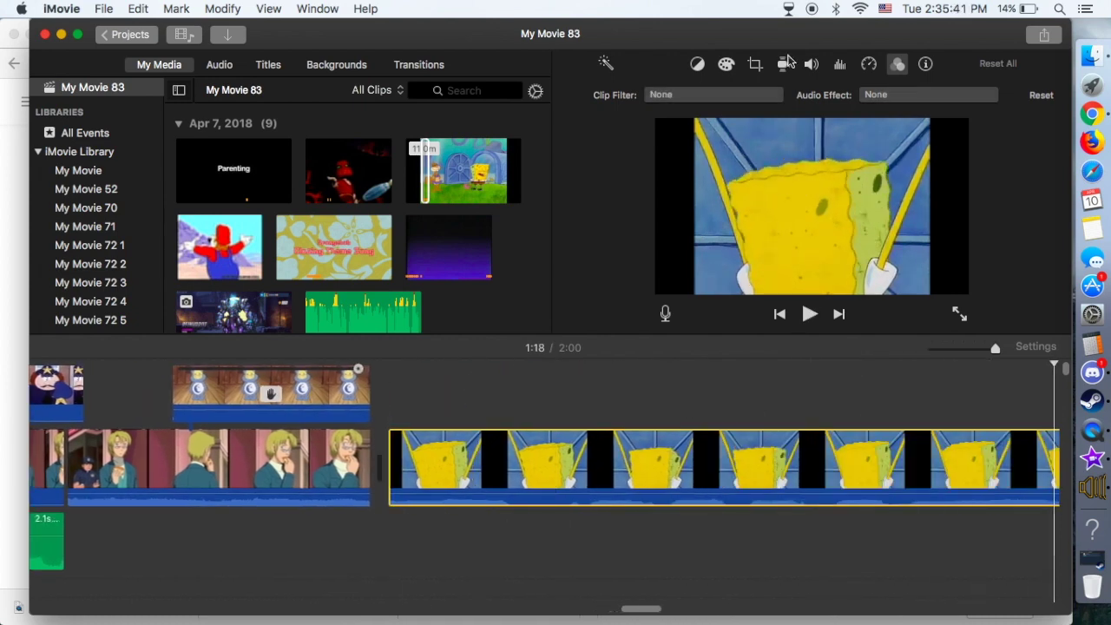
Set the added SpongeBob clip to play in reverse at Normal speed
left_click(755, 64)
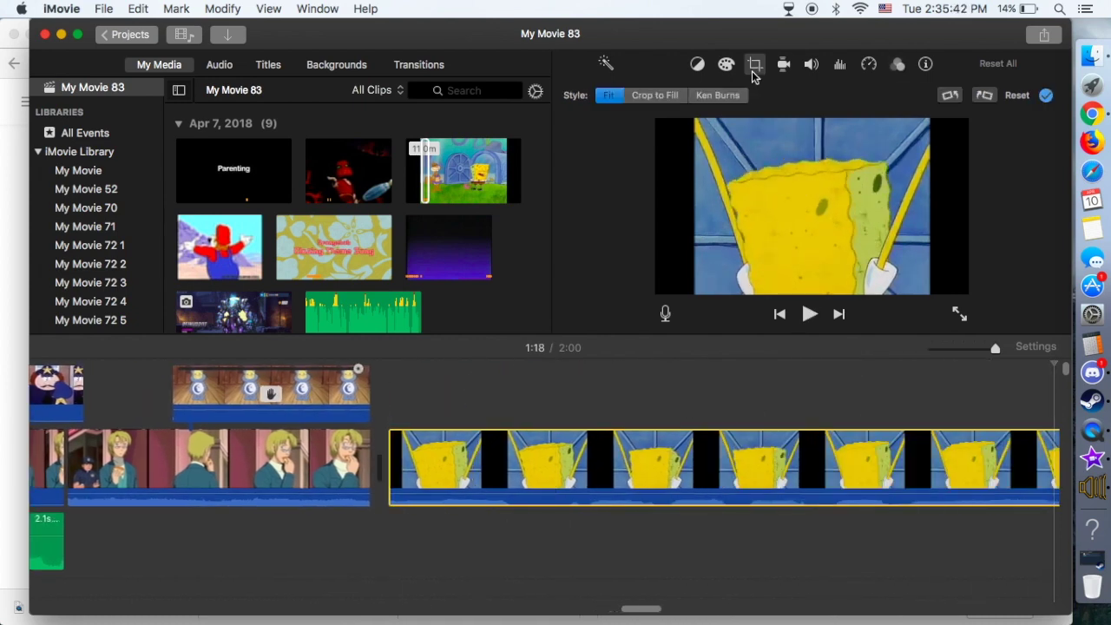
left_click(839, 66)
left_click(868, 66)
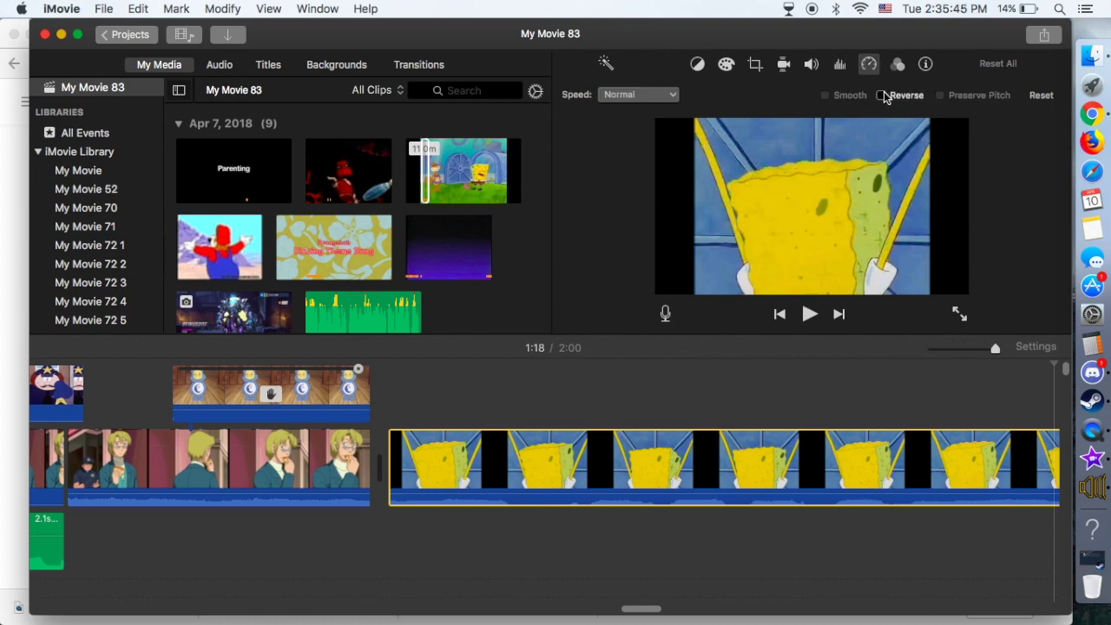
left_click(883, 95)
Play the reversed SpongeBob clip from near its beginning, skipping ahead to the picnic table scene
left_click(425, 413)
scroll(424, 411, "right", 5)
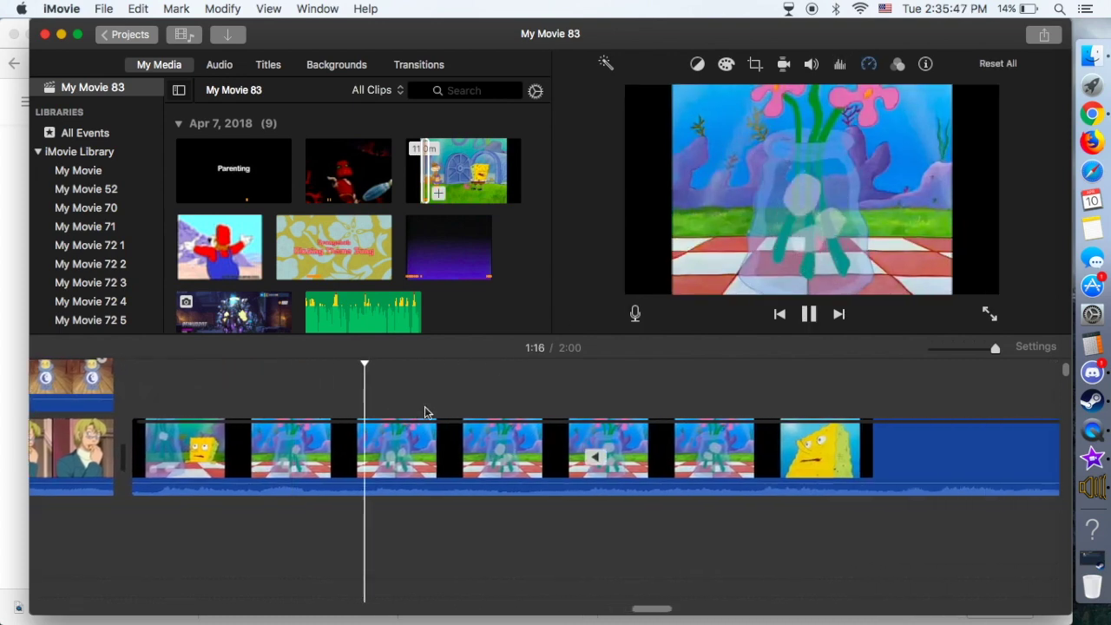
scroll(491, 405, "right", 3)
scroll(494, 405, "right", 10)
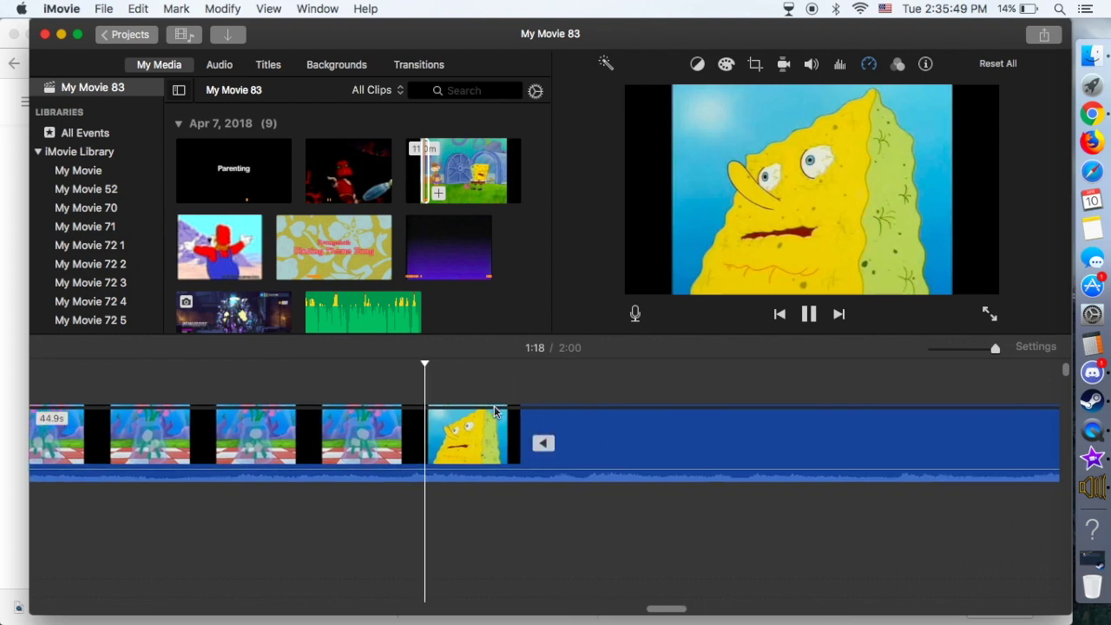
left_click(561, 404)
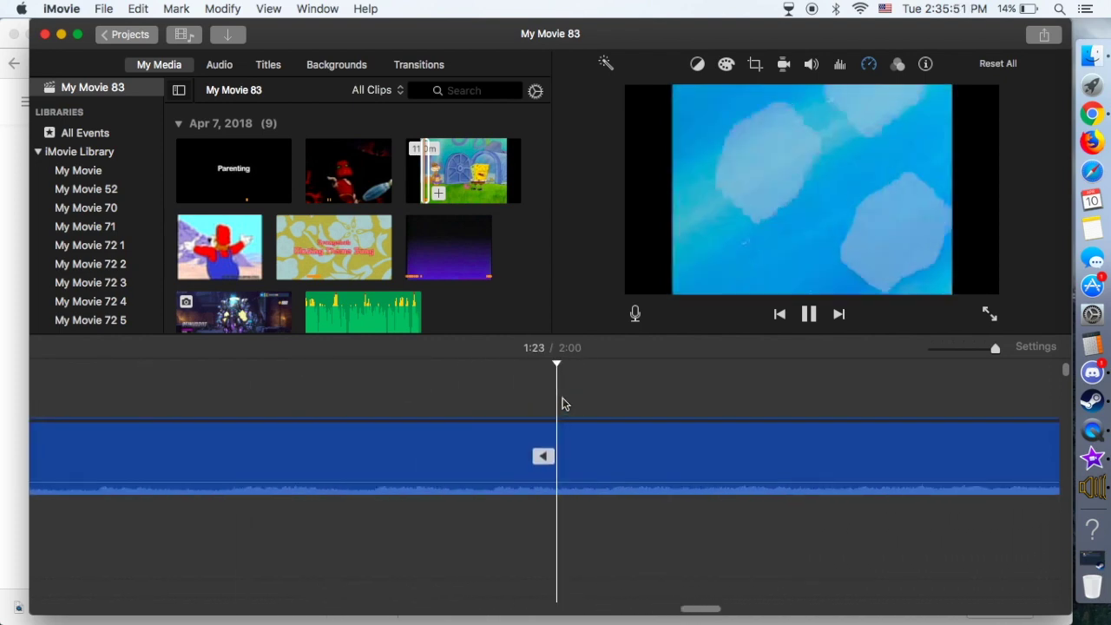
scroll(598, 405, "right", 3)
left_click(634, 404)
scroll(636, 406, "right", 5)
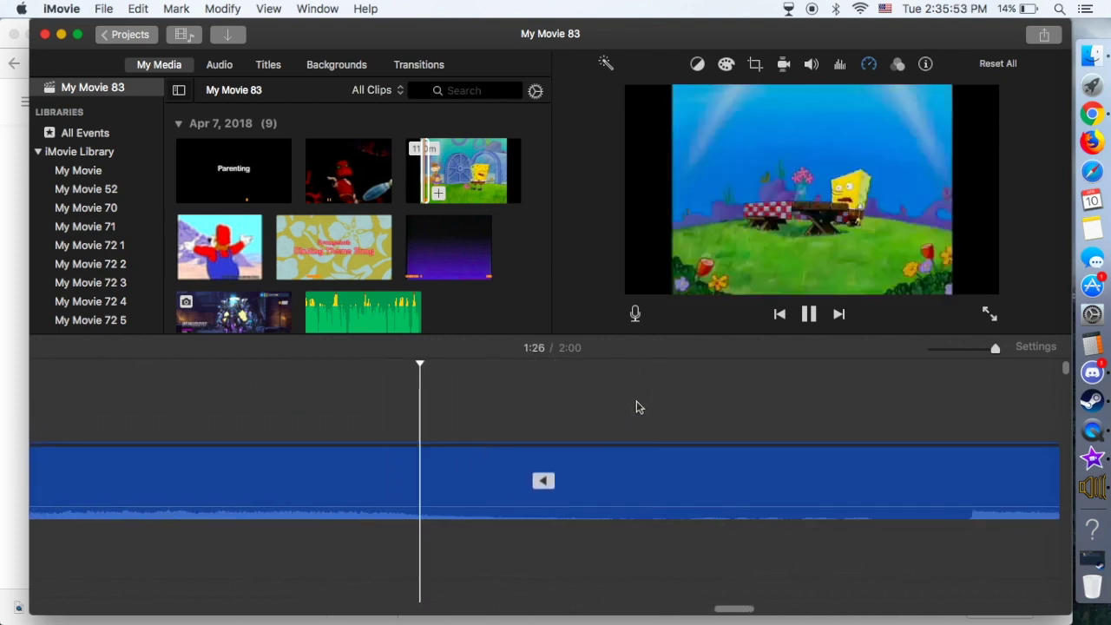
scroll(757, 423, "right", 5)
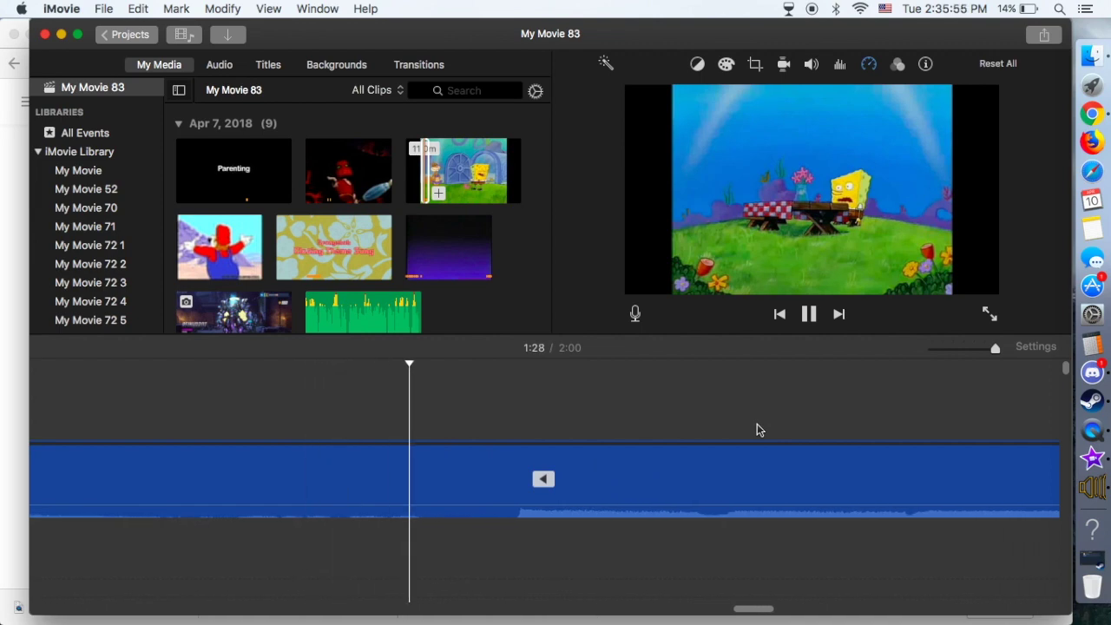
Replay the reversed picnic table part of the SpongeBob clip and continue on to the flower vase scene
key("space")
left_click(501, 428)
key("space")
scroll(501, 426, "right", 3)
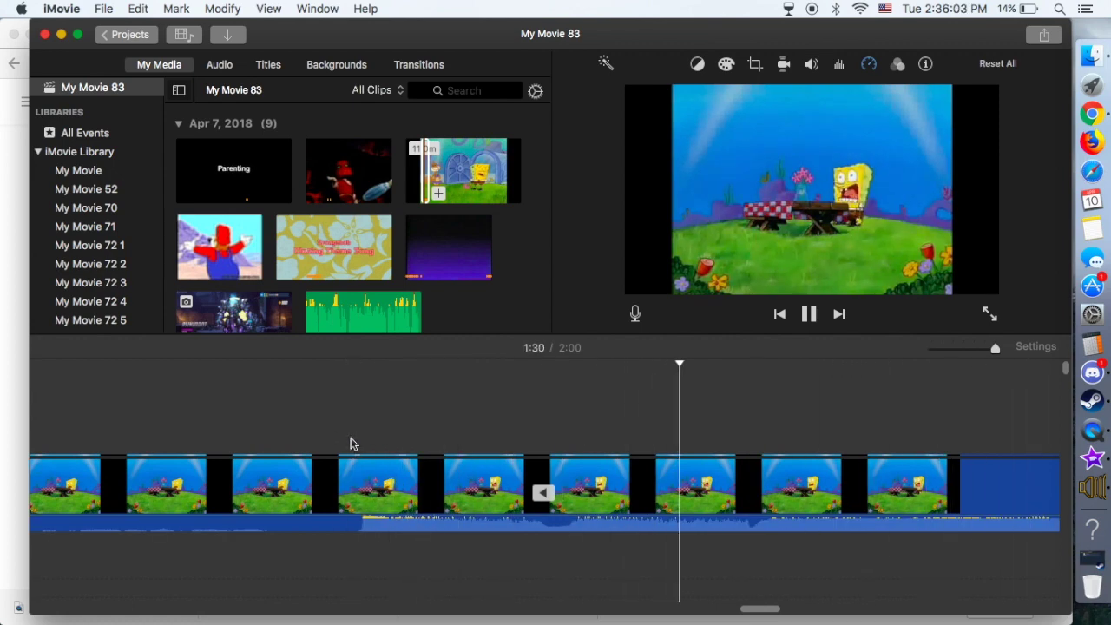
scroll(351, 443, "right", 5)
scroll(351, 443, "down", 2)
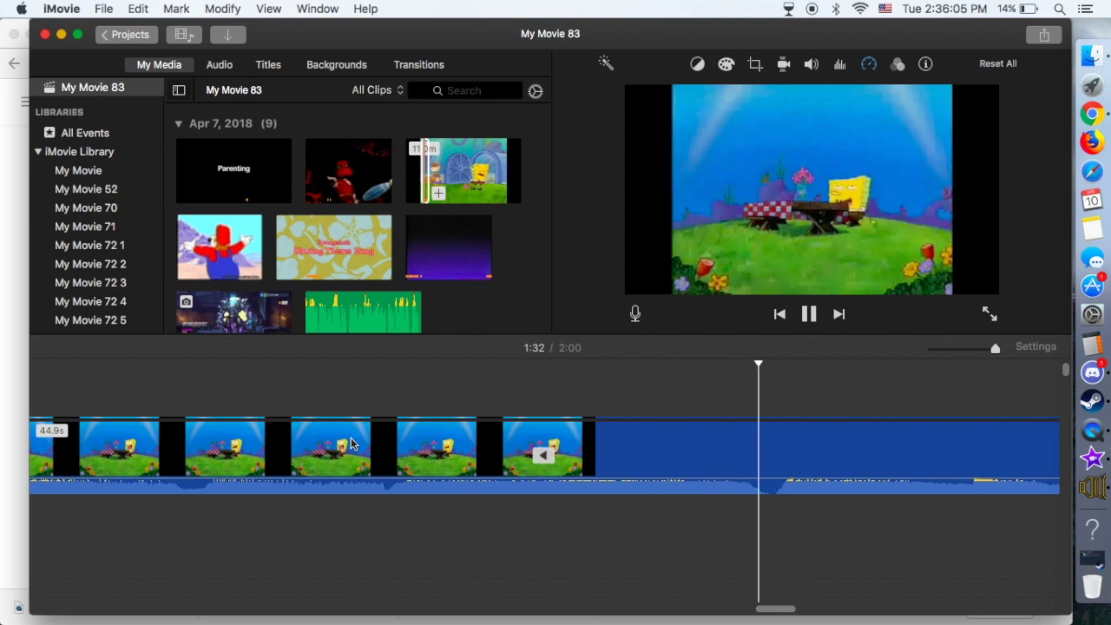
scroll(351, 443, "right", 5)
scroll(351, 444, "up", 1)
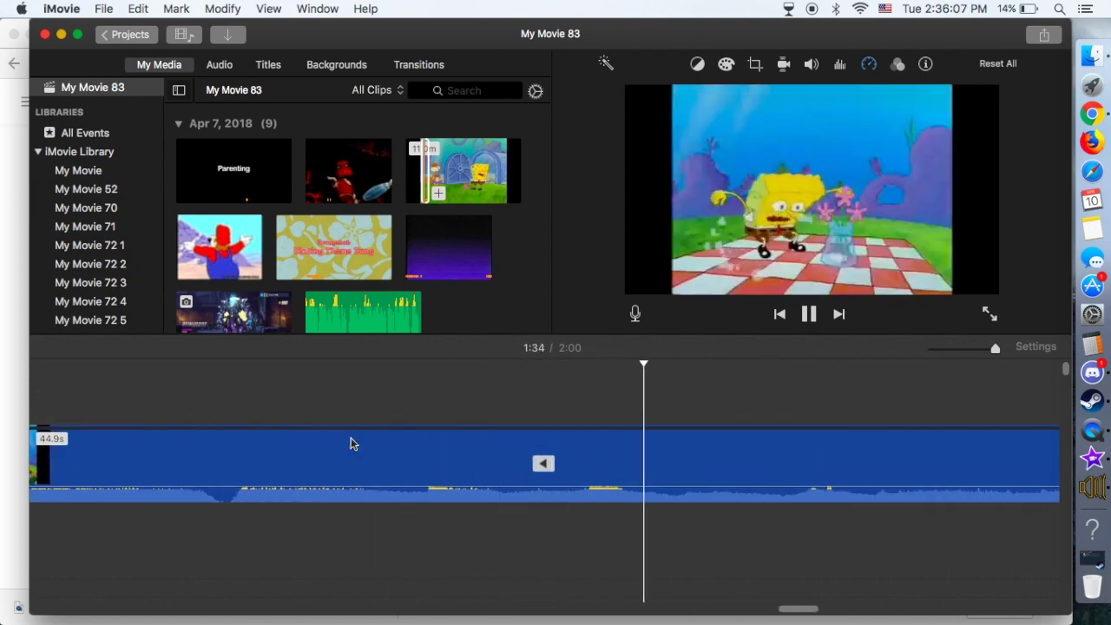
Delete the reversed SpongeBob clip from the end of the My Movie 83 timeline
right_click(438, 451)
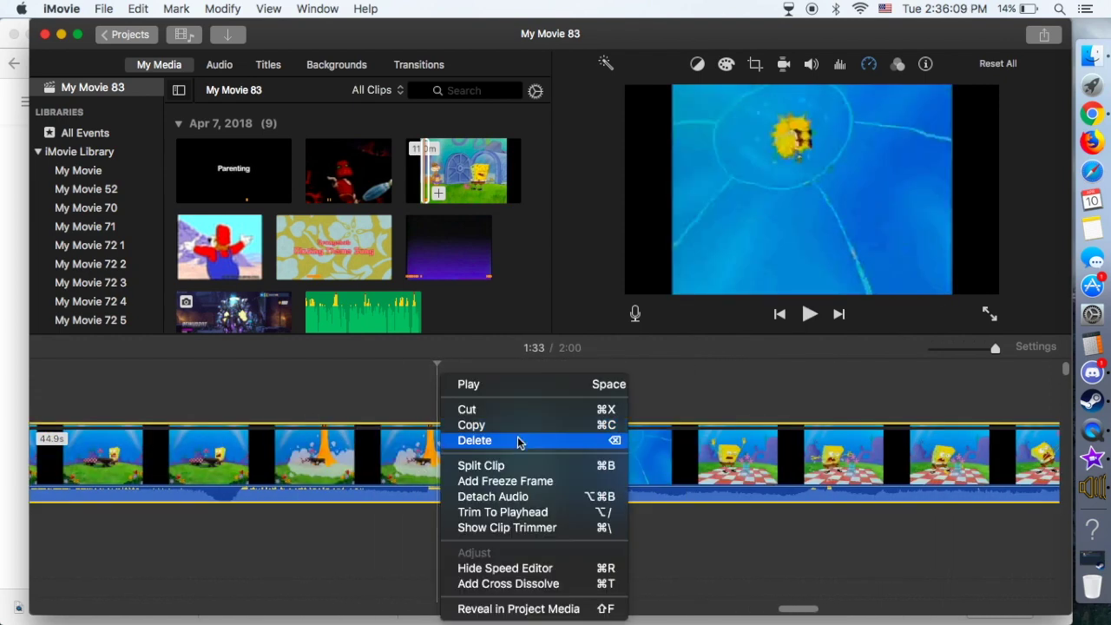
left_click(517, 439)
key("ctrl+Left")
key("ctrl+Right")
scroll(533, 432, "left", 10)
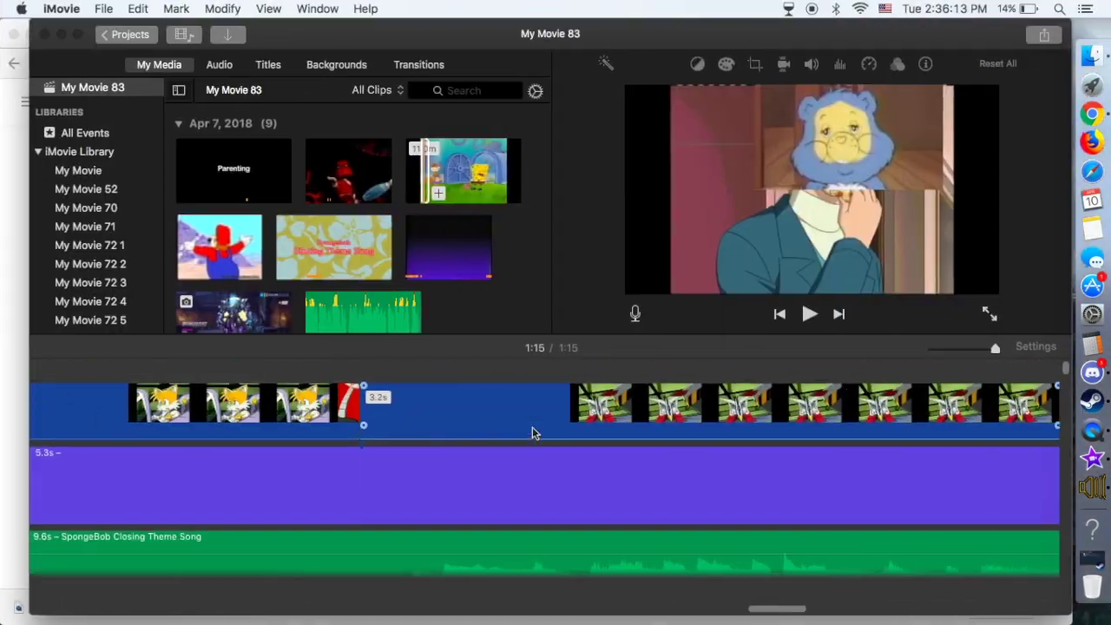
Leave My Movie 83 and switch to Speakonia to enter "i have a surprise. enjoy" as the text for reading aloud
left_click(131, 35)
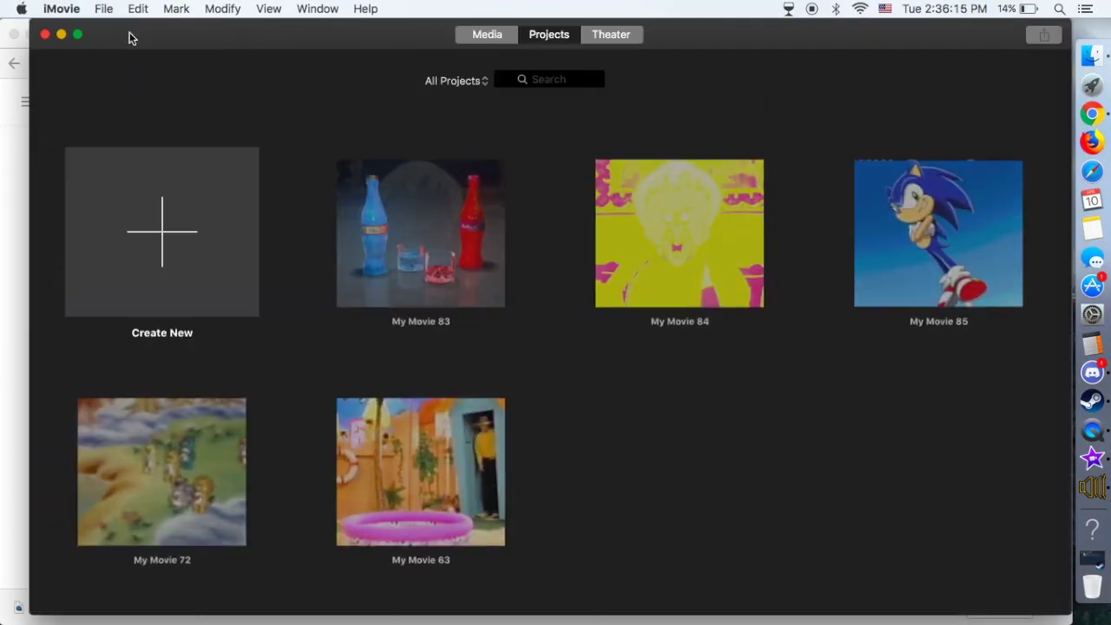
key("ctrl+Left")
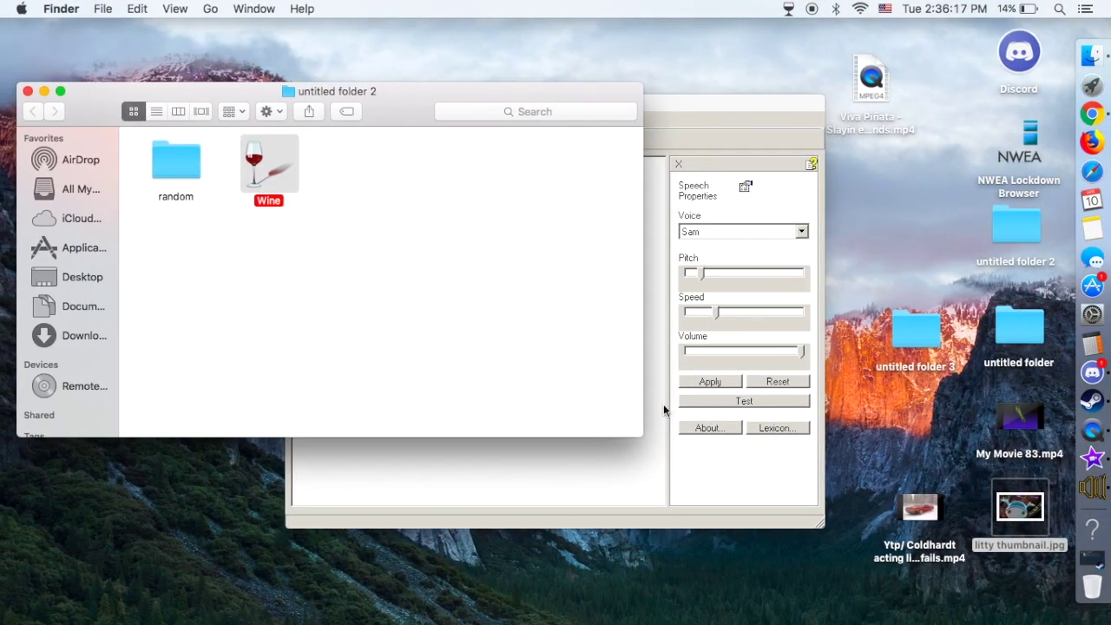
left_click(631, 484)
type("ih")
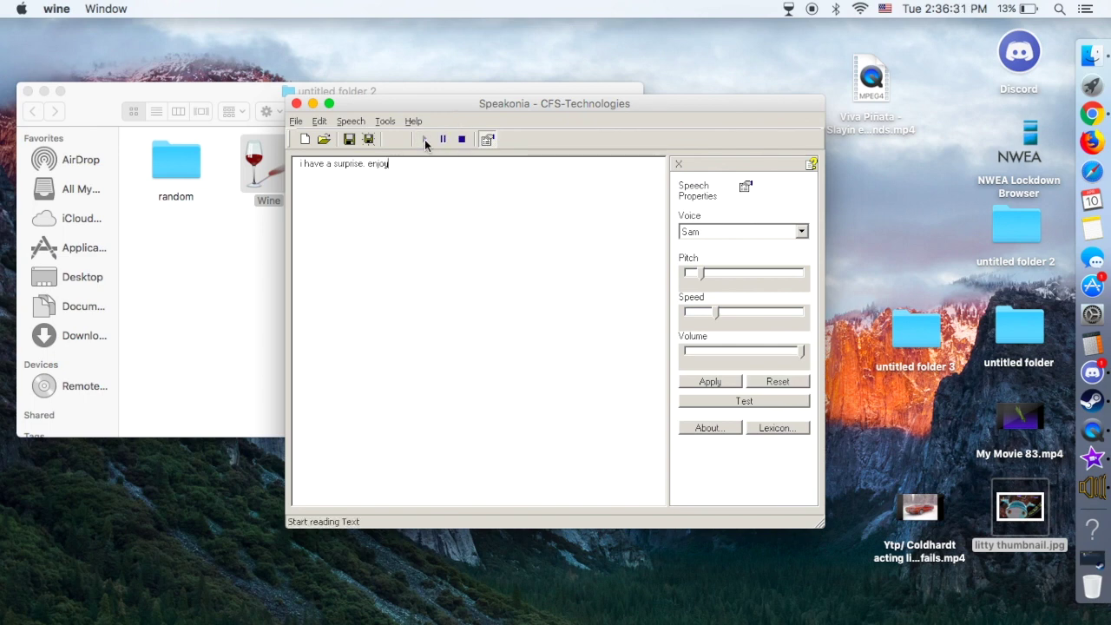
Open the desktop video "Ytp: Coldhardt acting like president but fails" in QuickTime Player for viewing
double_click(925, 510)
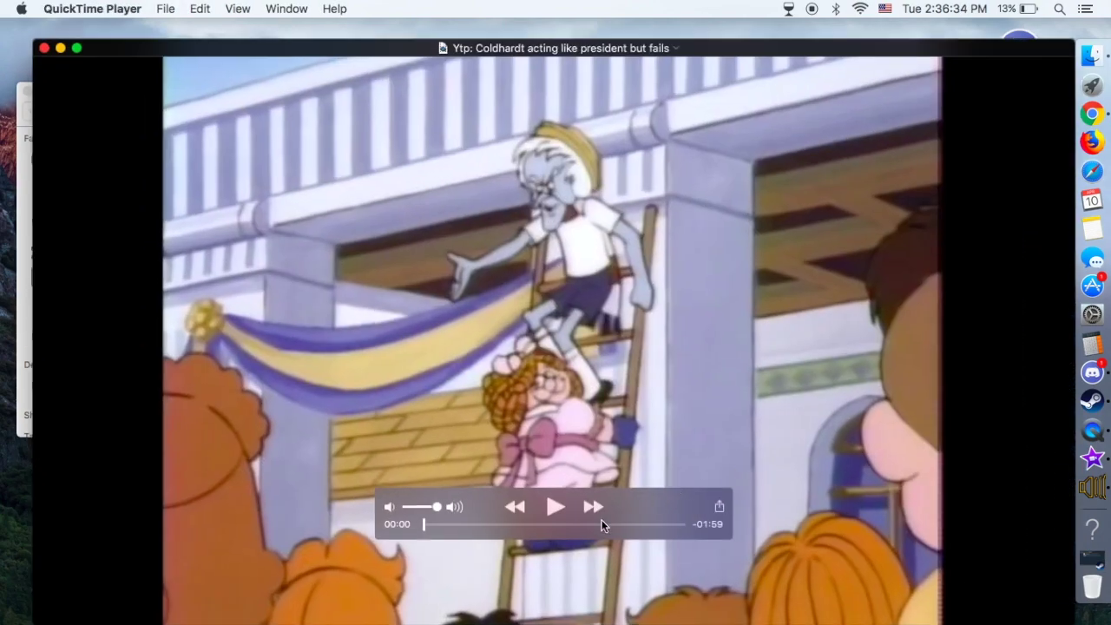
left_click_drag(603, 524, 544, 523)
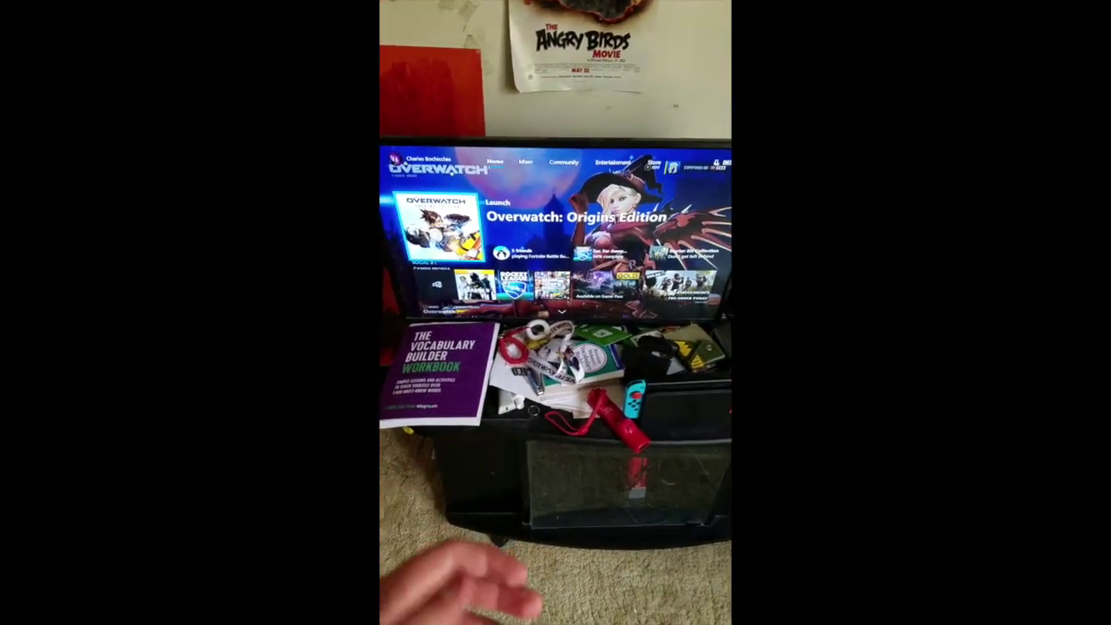
key("Return")
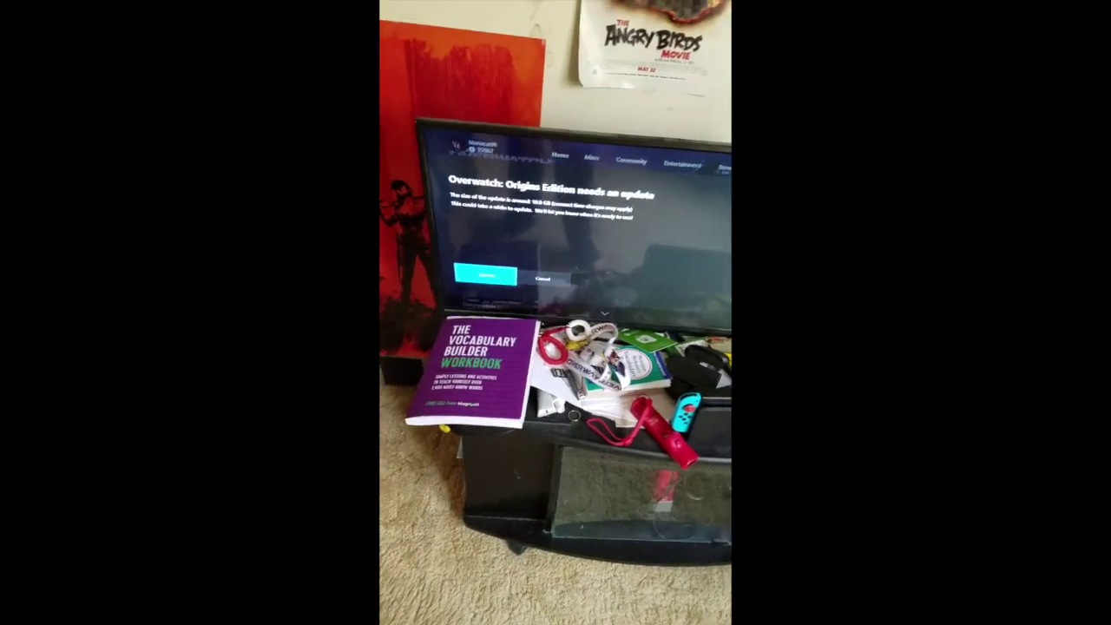
key("Escape")
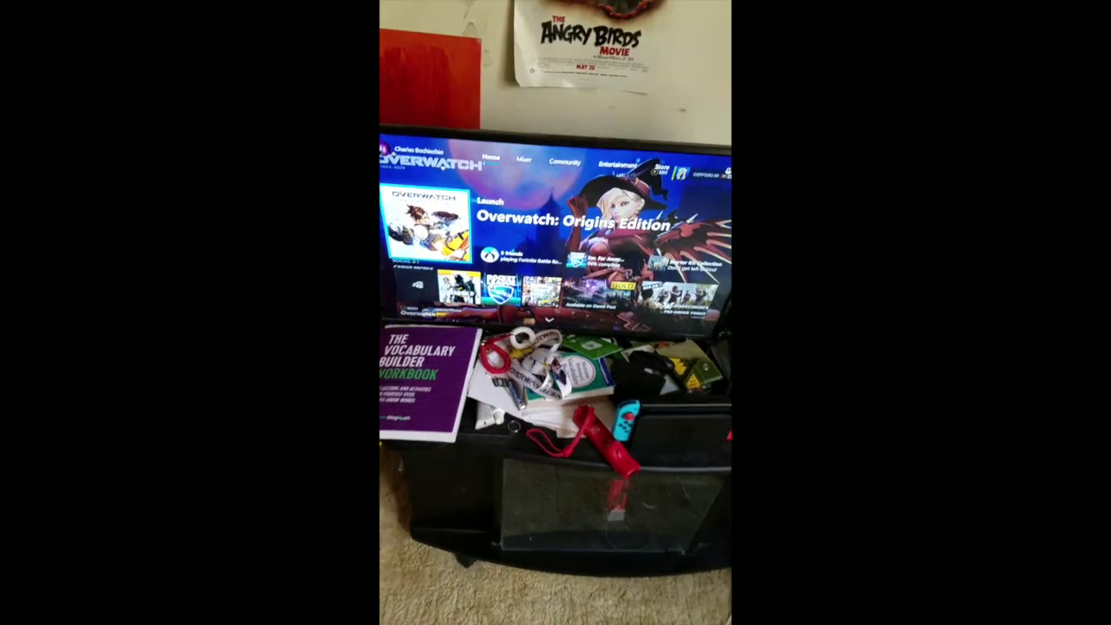